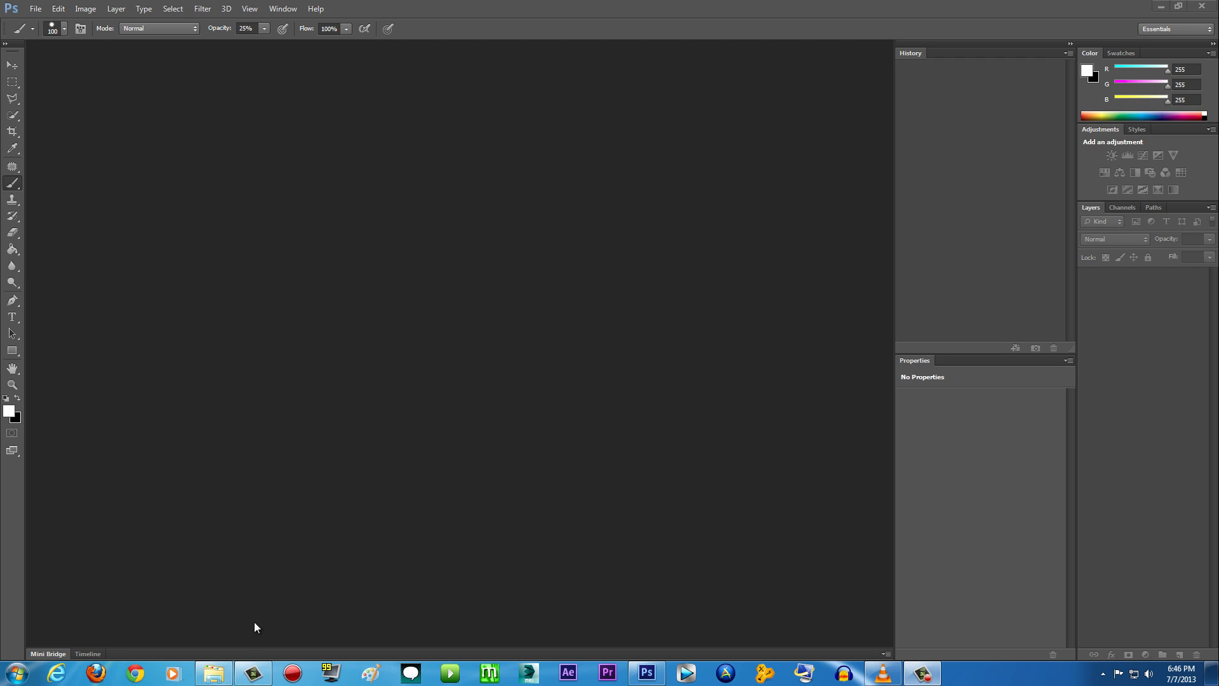
left_click(219, 673)
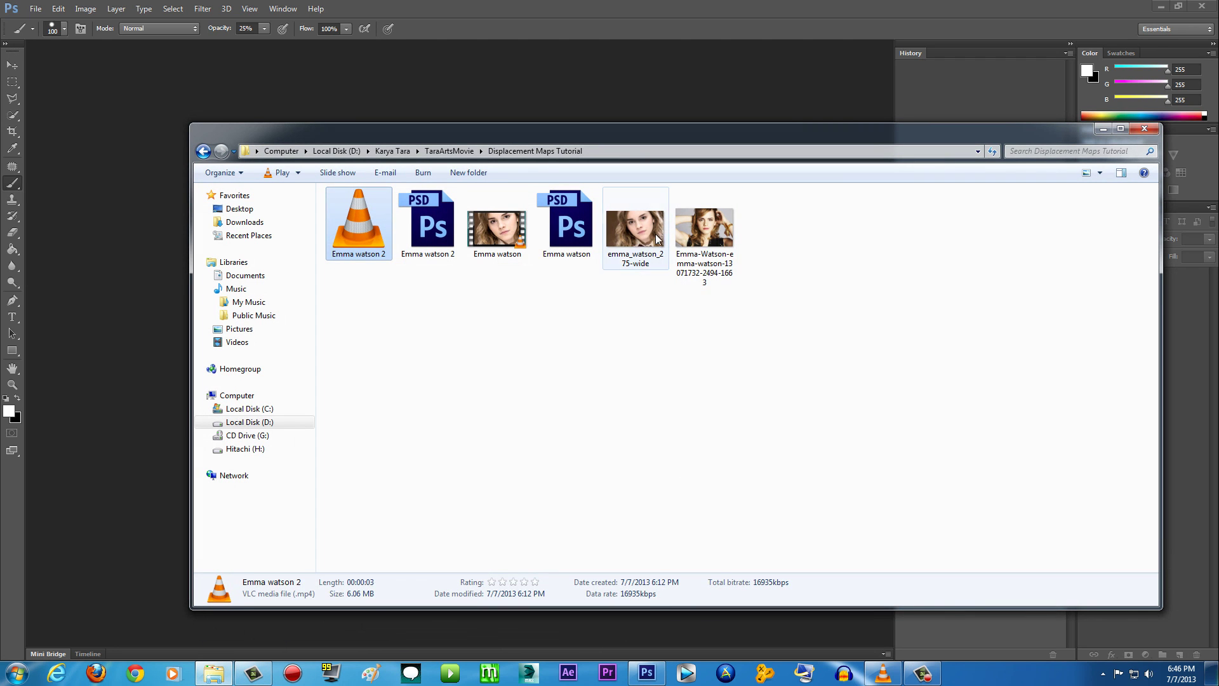
left_click(657, 239)
left_click(714, 251)
left_click(659, 246)
left_click(730, 235)
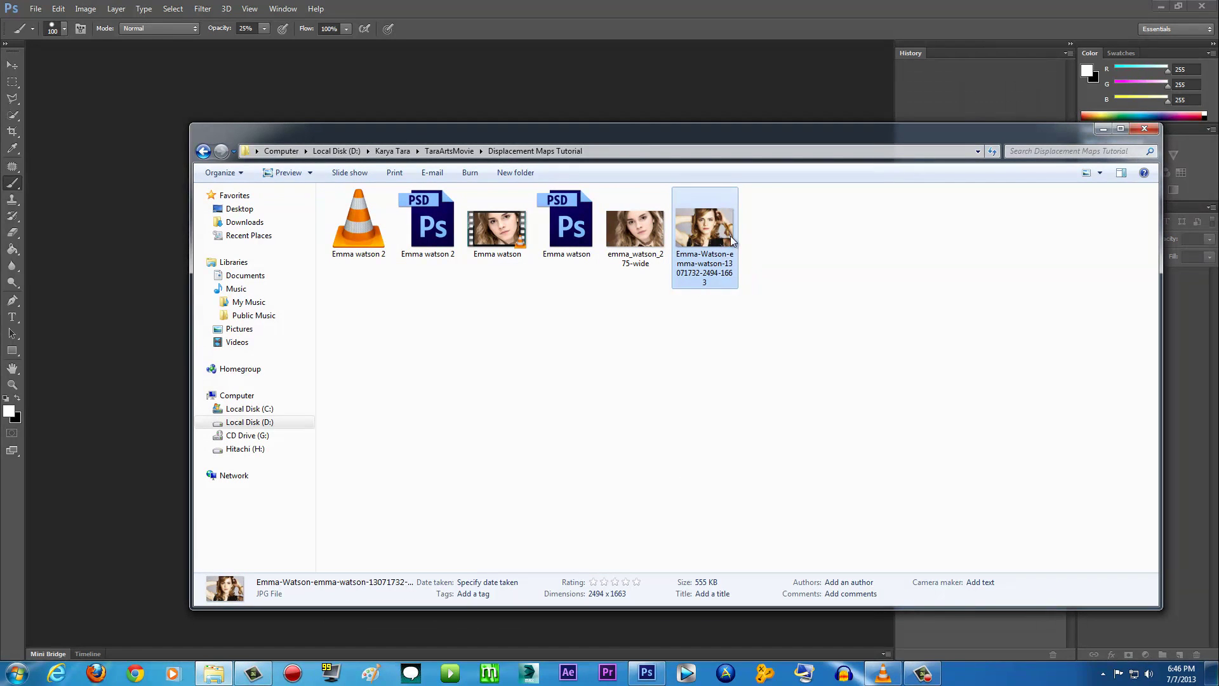
double_click(657, 259)
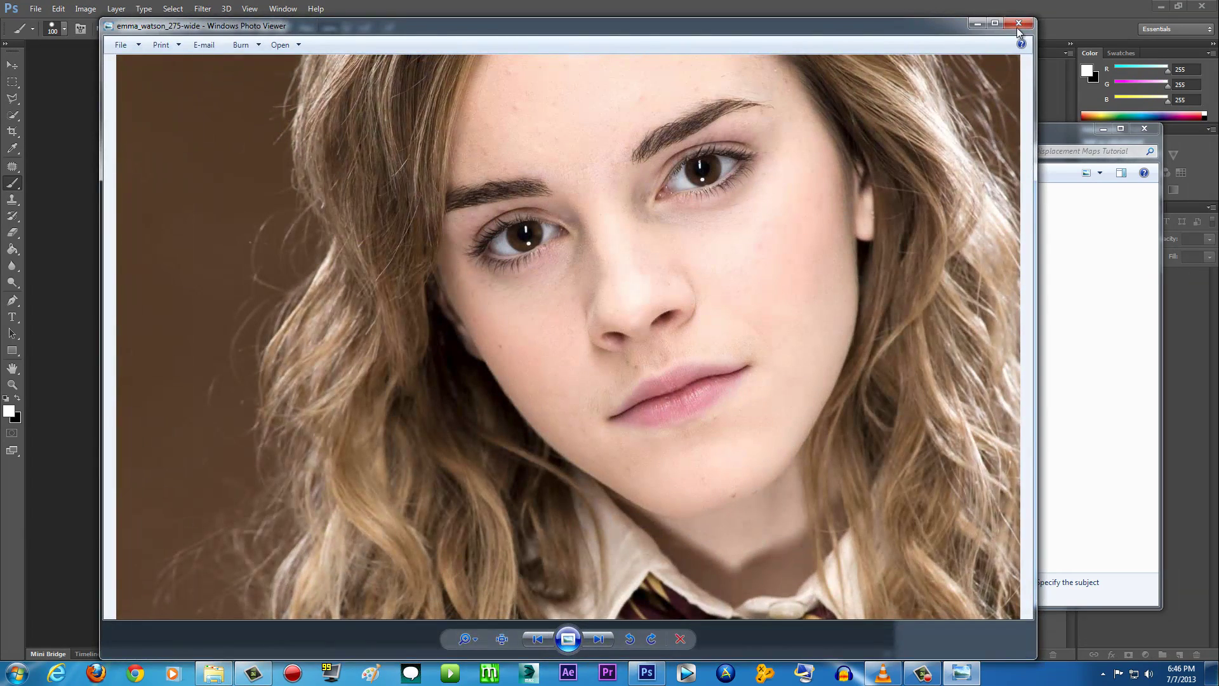
left_click(1018, 27)
double_click(705, 236)
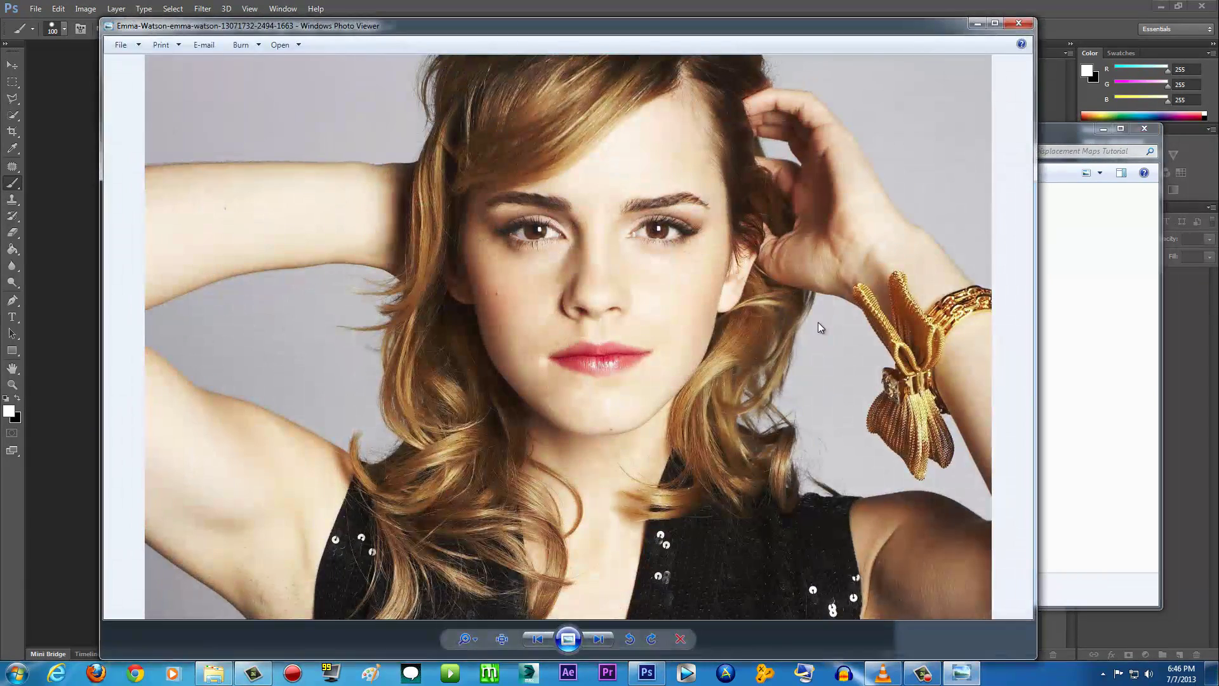
left_click(1018, 24)
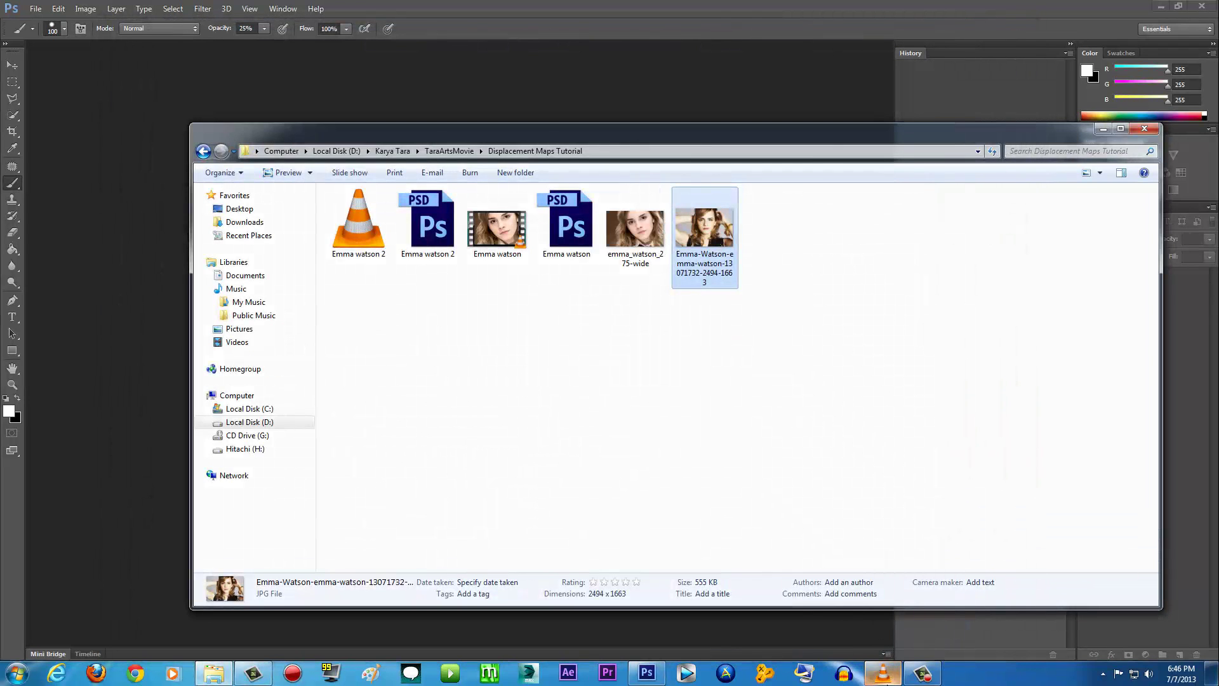
Switch to VLC to watch the finished example clip Emma watson 2.mp4, and close the player.
left_click(882, 673)
left_click(214, 462)
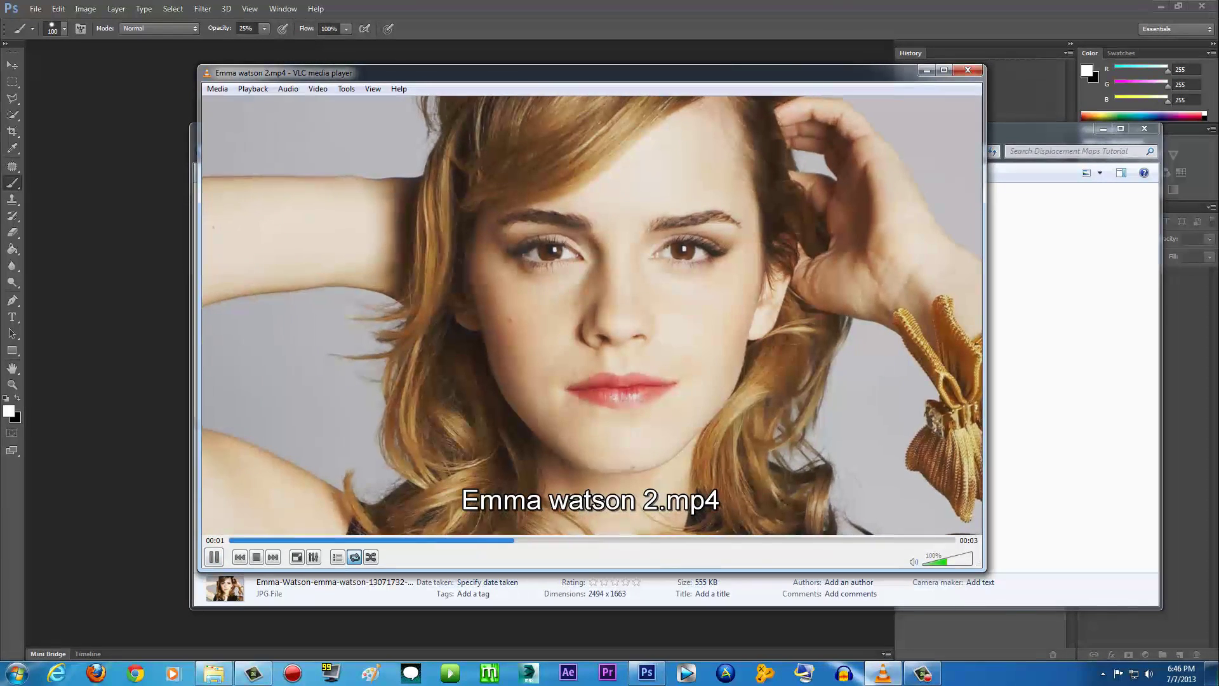
left_click(964, 76)
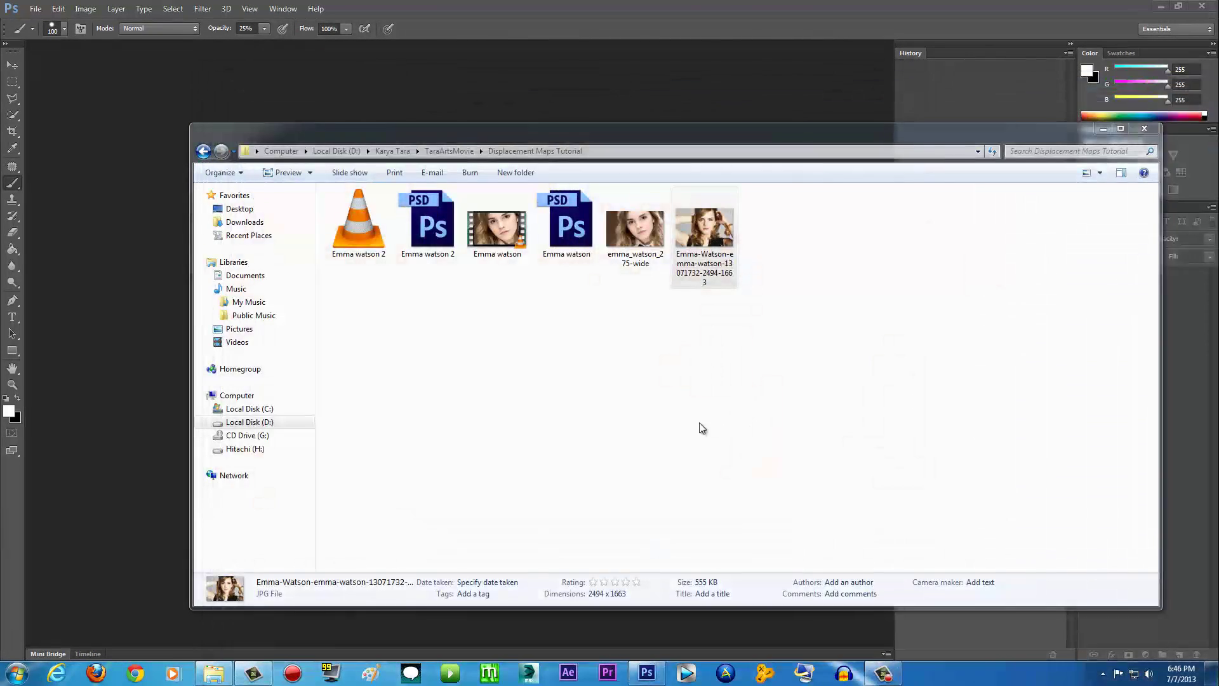
left_click(637, 239)
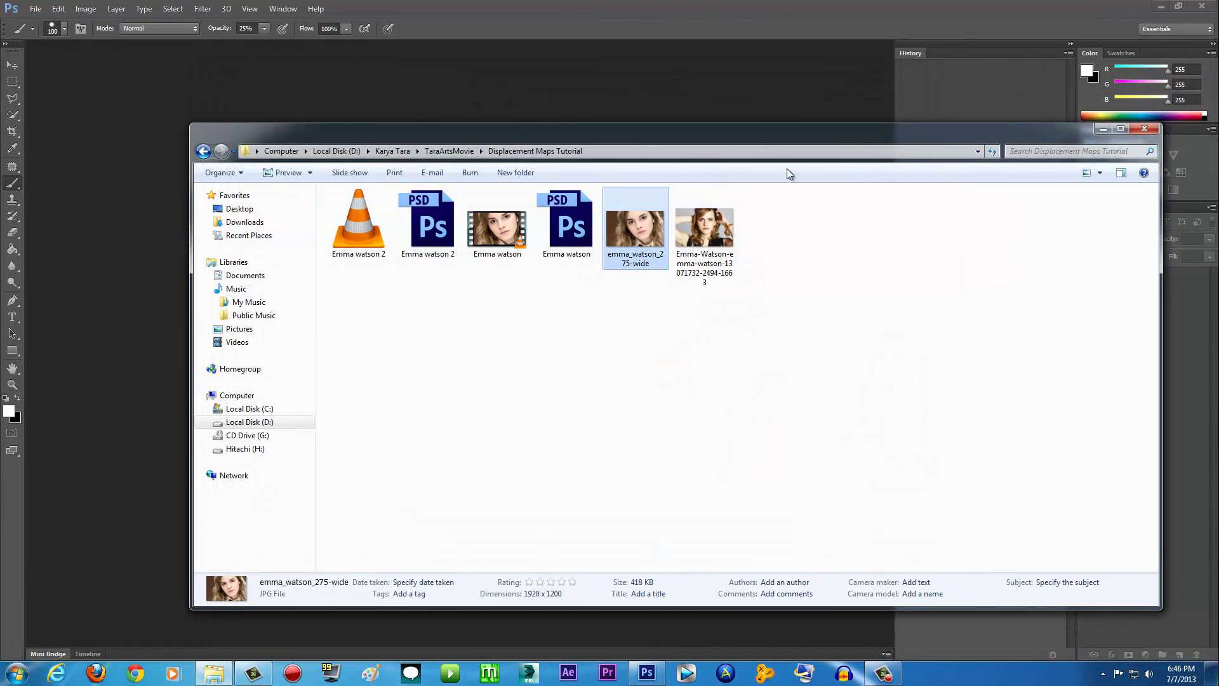
left_click_drag(786, 135, 771, 133)
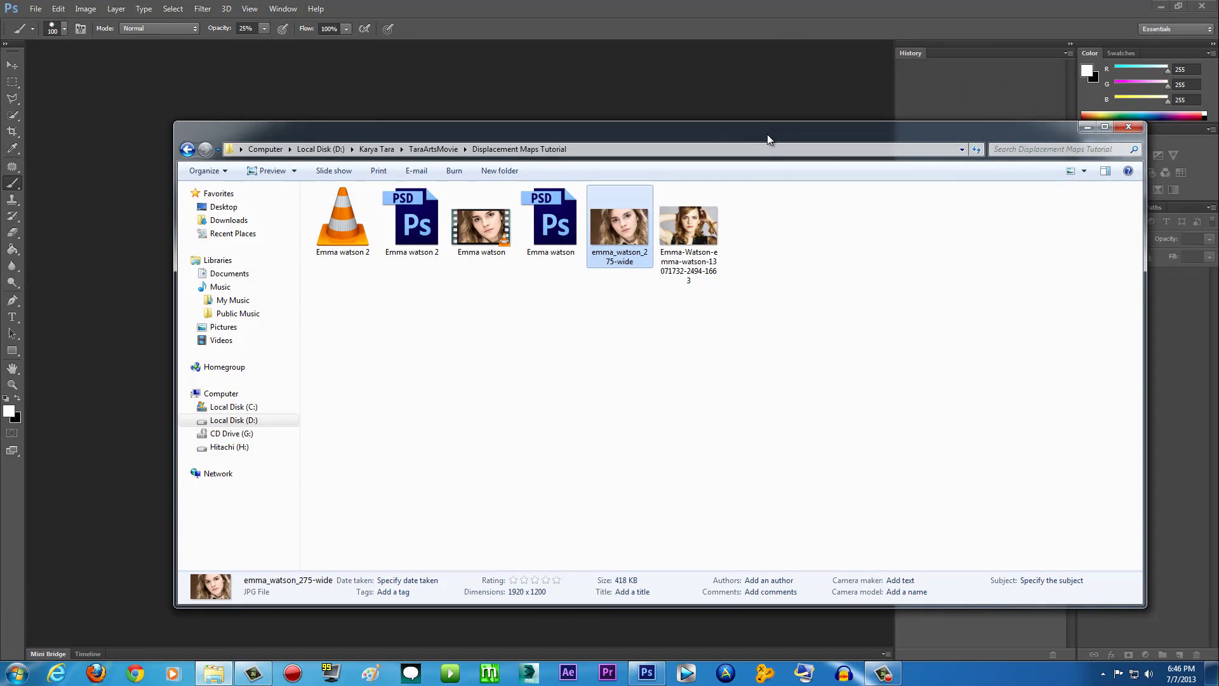
left_click_drag(766, 135, 751, 132)
left_click(697, 319)
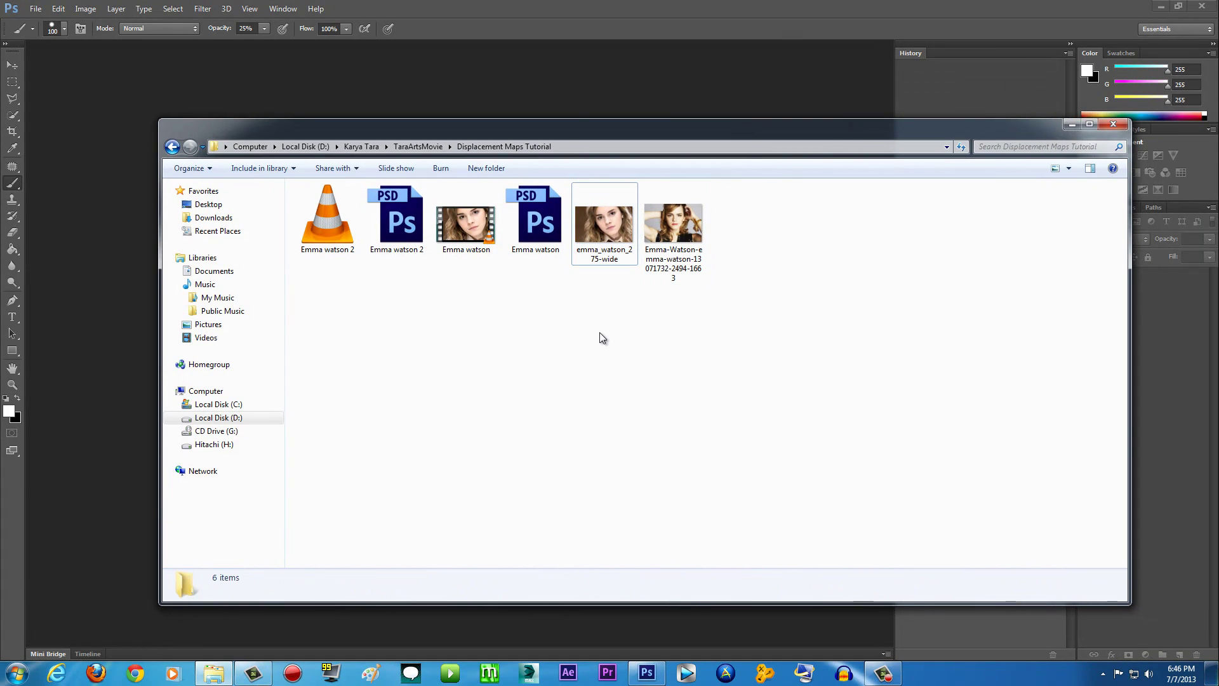
left_click(674, 238)
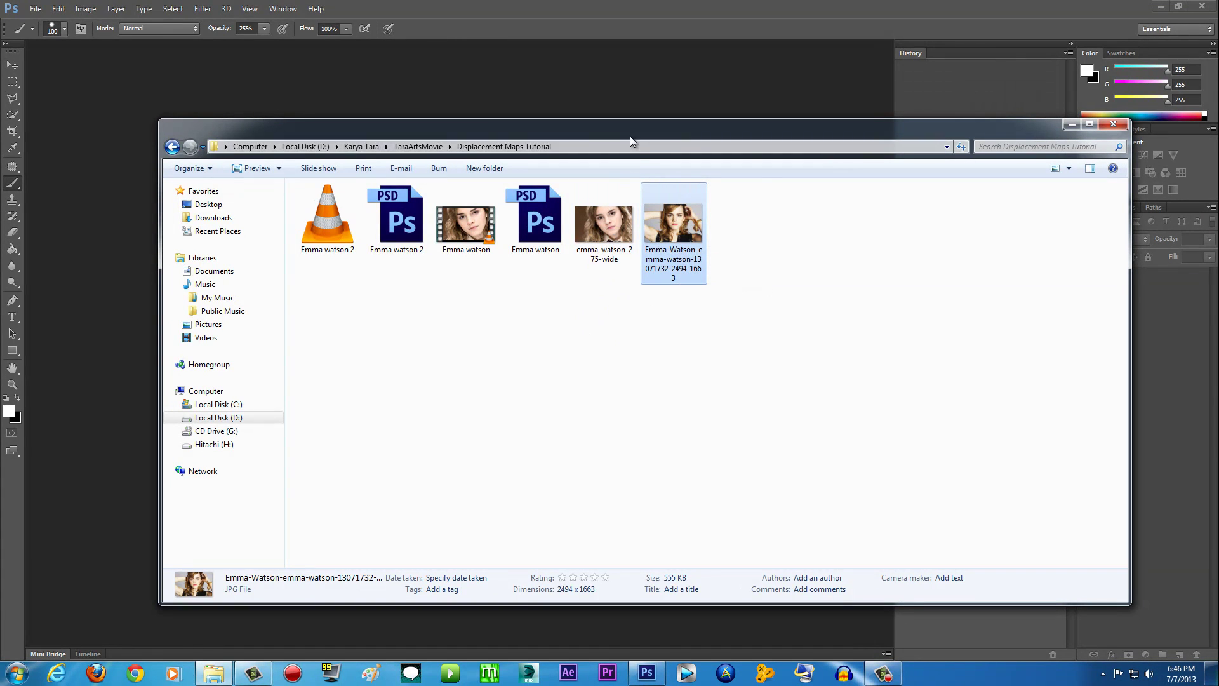
left_click_drag(622, 133, 614, 133)
left_click_drag(965, 128, 997, 145)
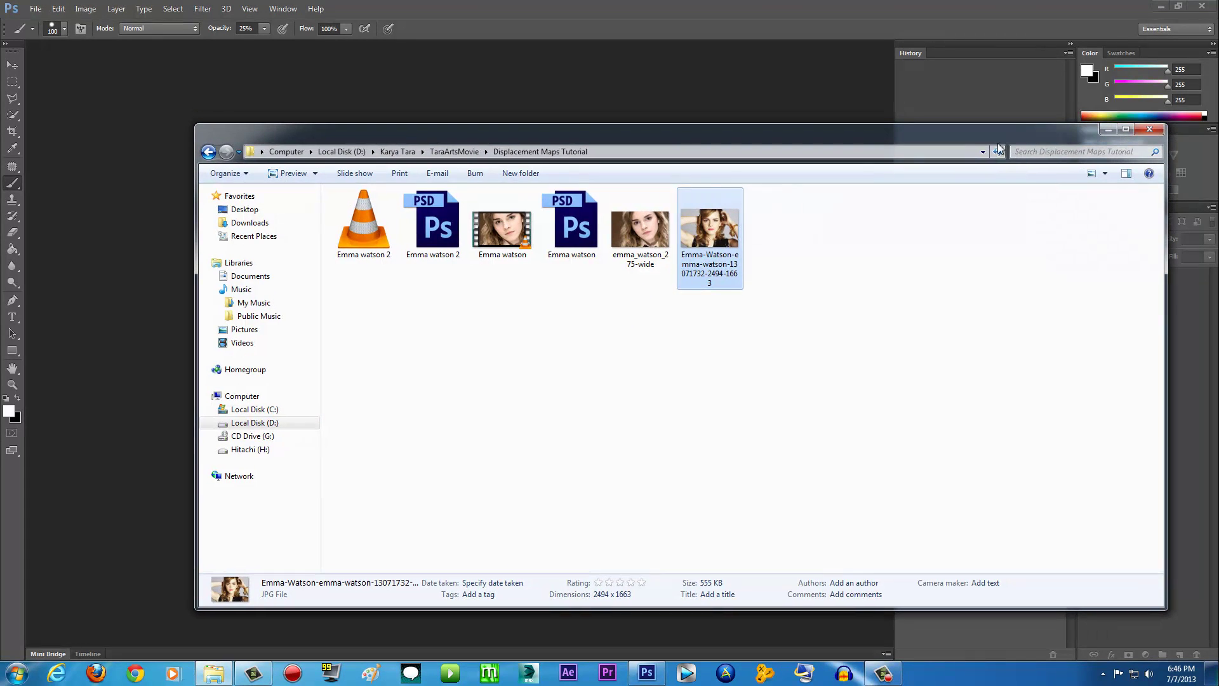
left_click_drag(808, 134, 817, 128)
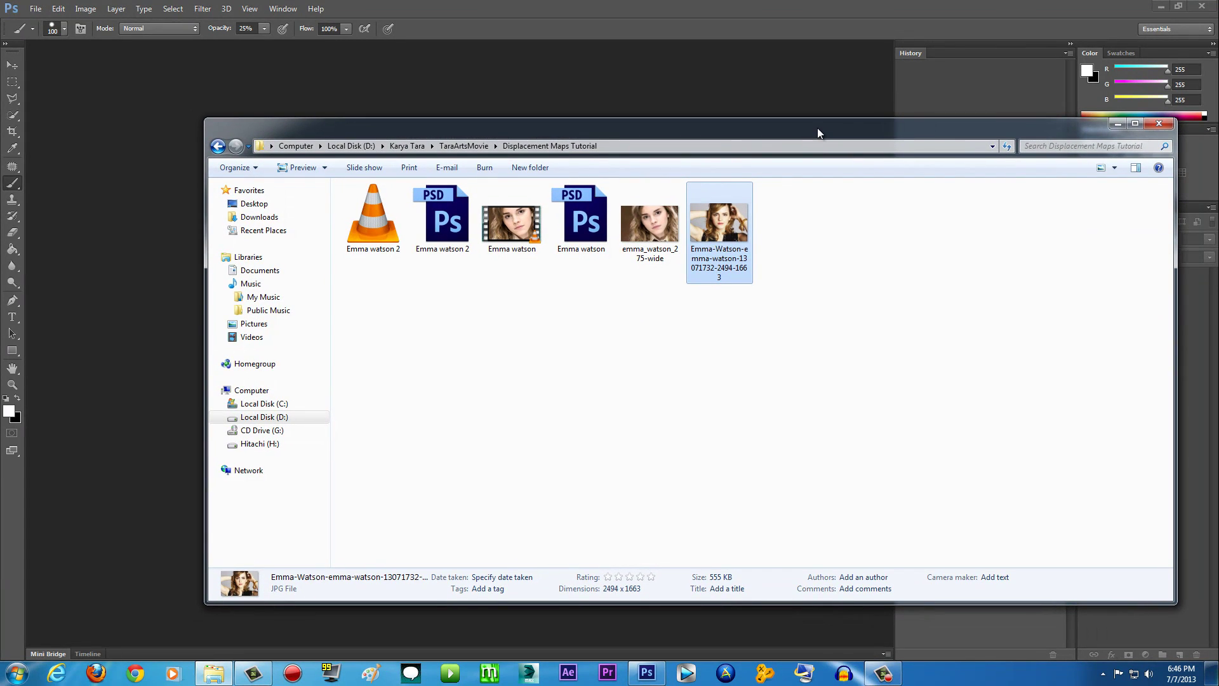
left_click(1117, 124)
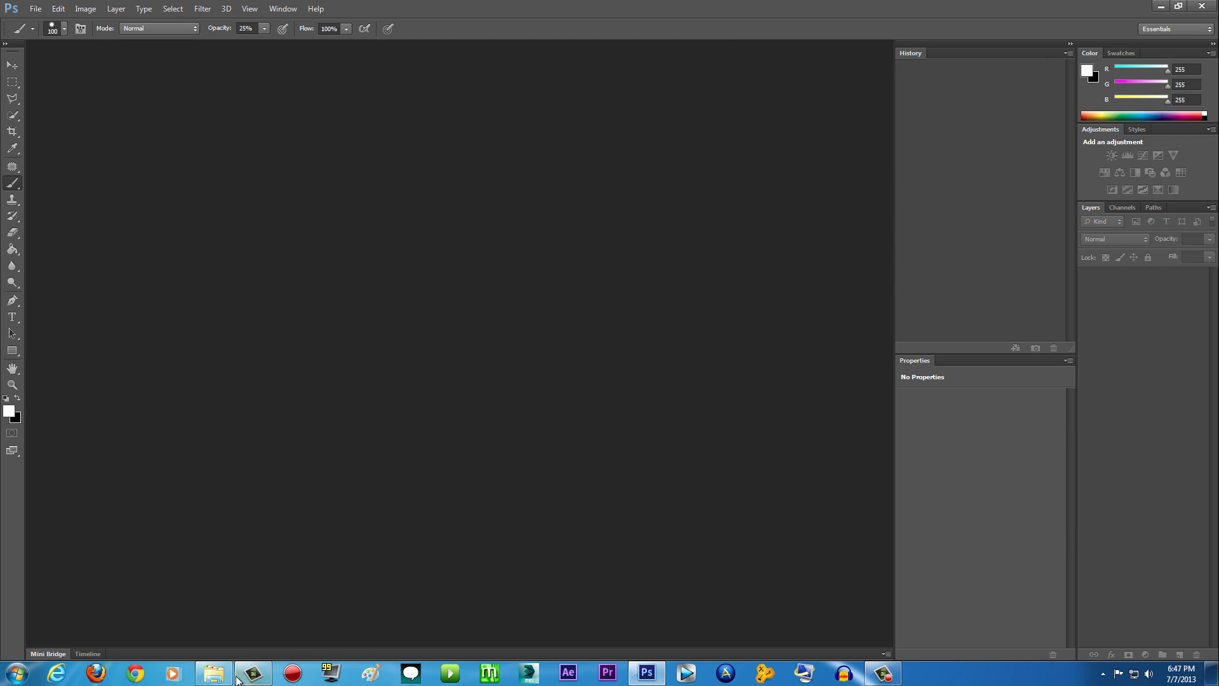
Open the image emma_watson_275-wide from the Displacement Maps Tutorial folder in Photoshop.
left_click(213, 673)
left_click(644, 225)
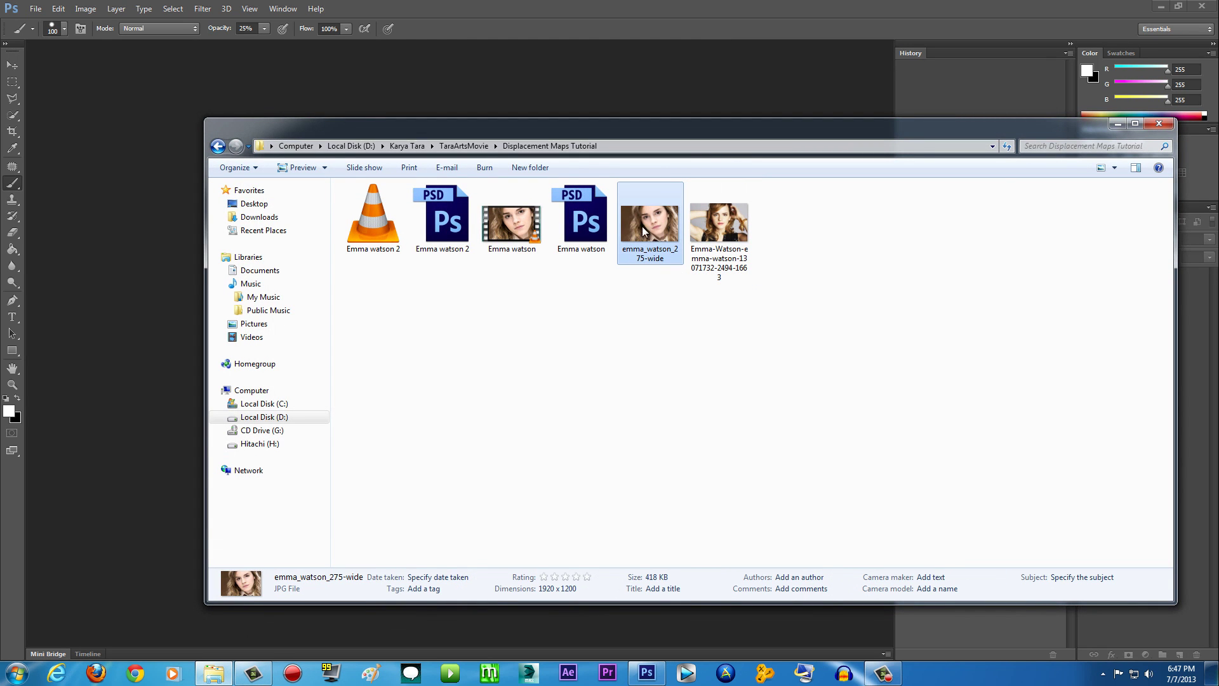
left_click_drag(433, 288, 82, 259)
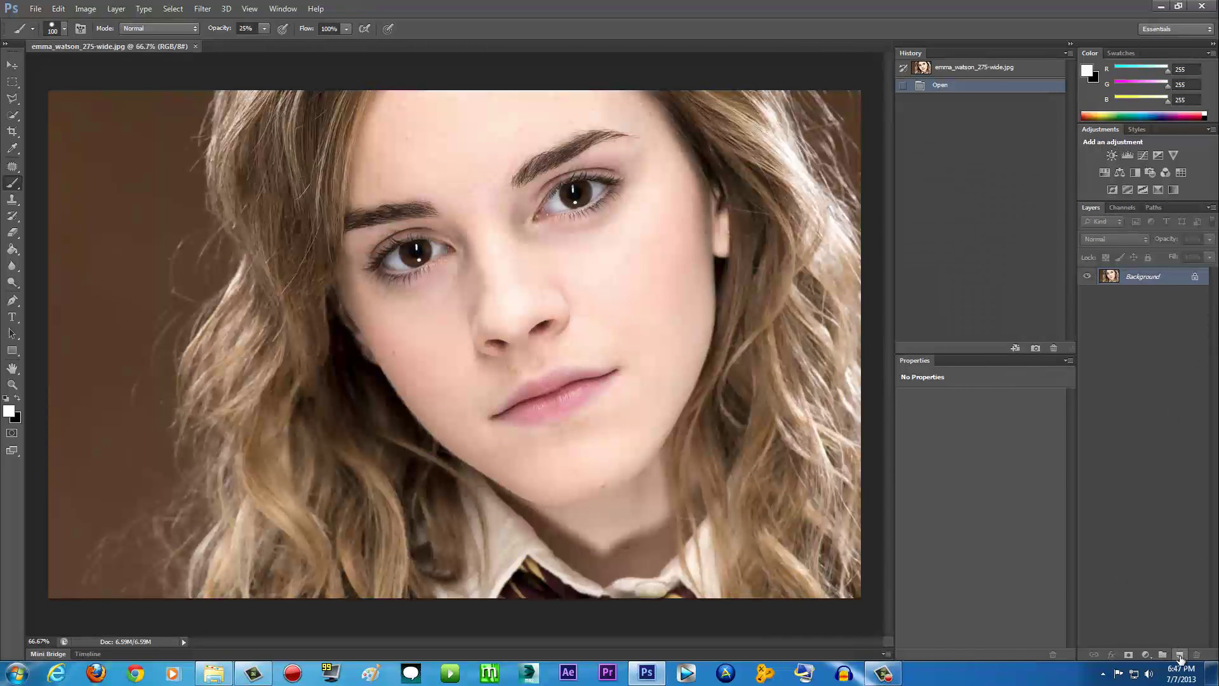
Add a new empty layer above the photo and convert the Background into a regular layer named Layer 0.
left_click(1180, 657)
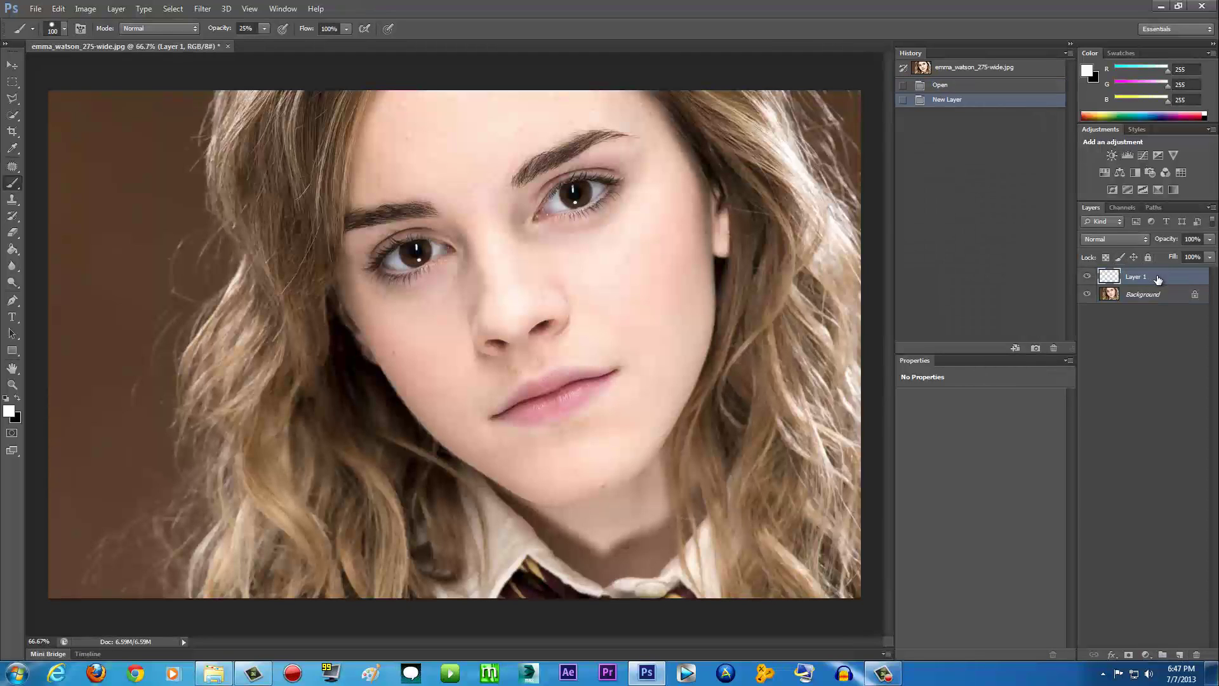
left_click(1171, 297)
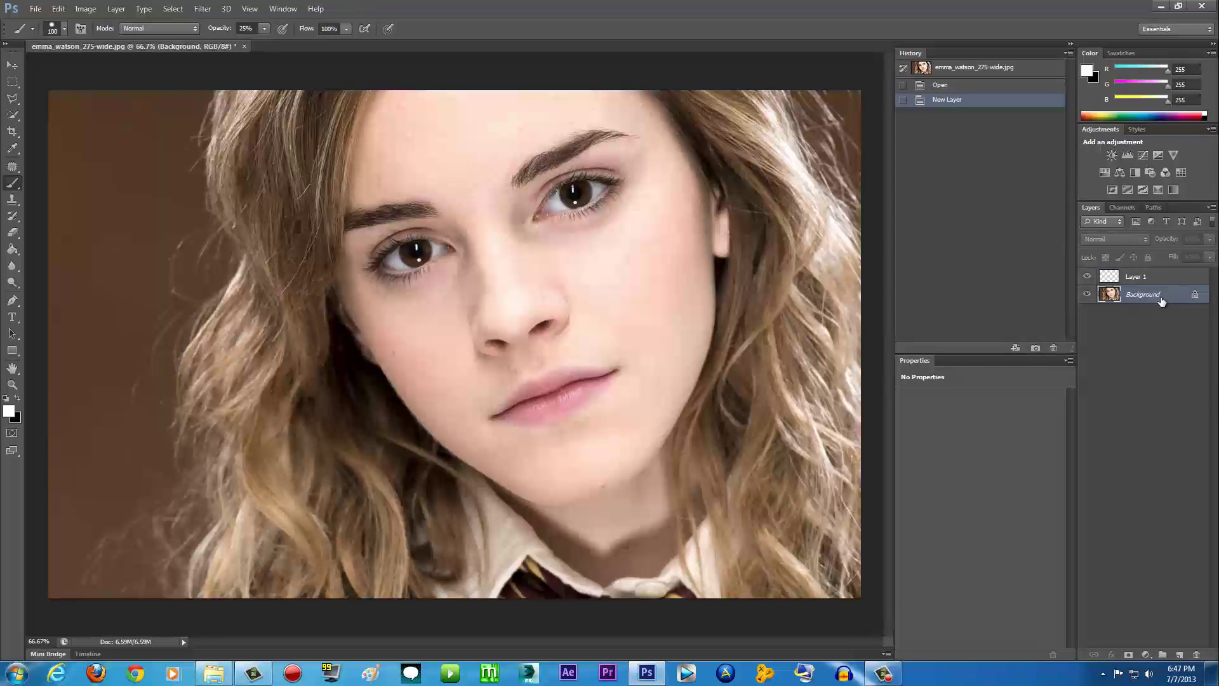
double_click(1172, 297)
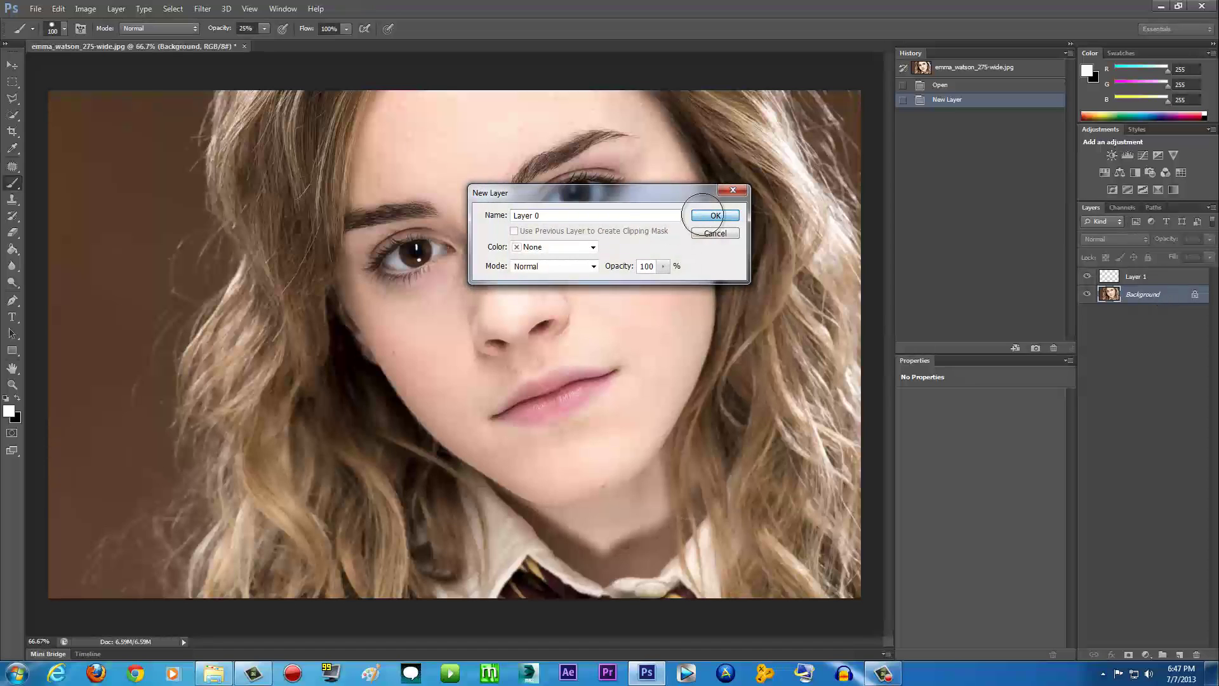
left_click(709, 216)
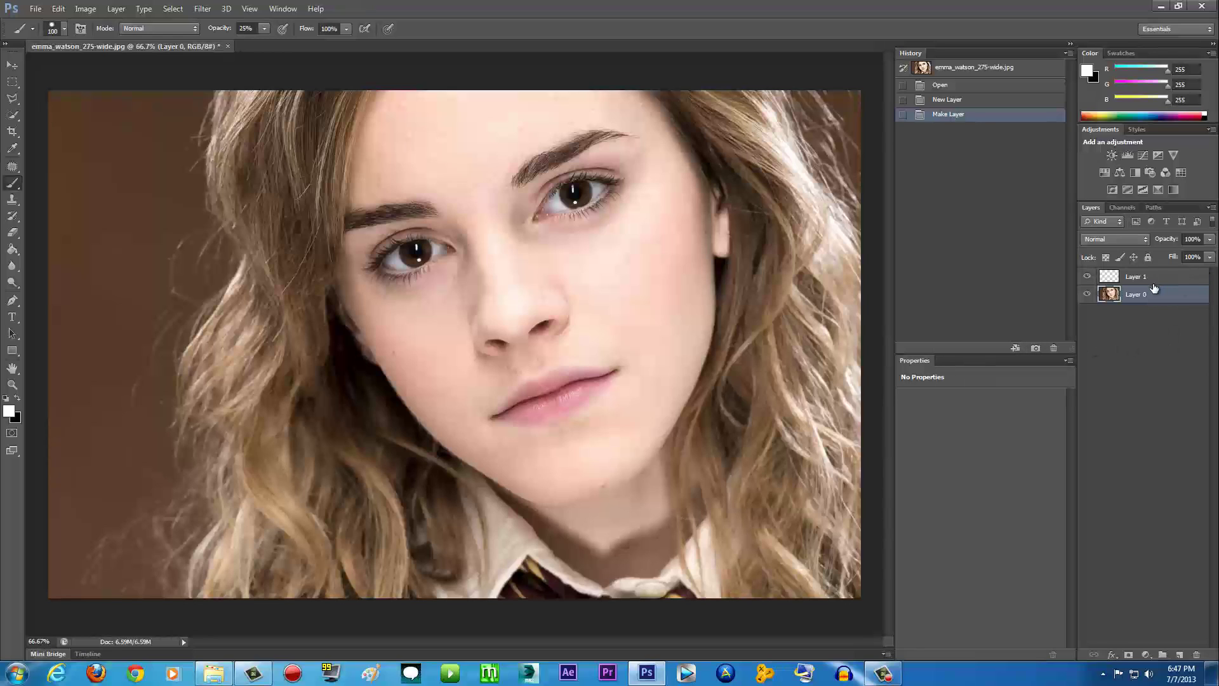
Fill the empty Layer 1 with black (000000) using the Paint Bucket tool.
left_click(1154, 282)
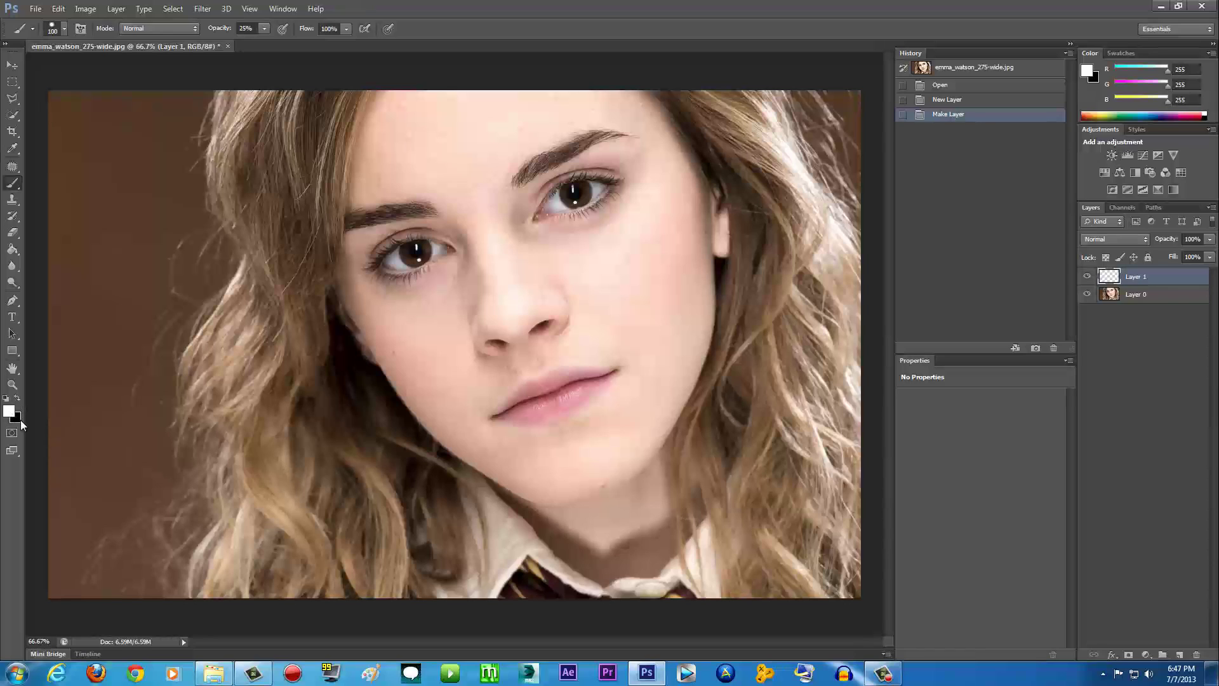
left_click(16, 398)
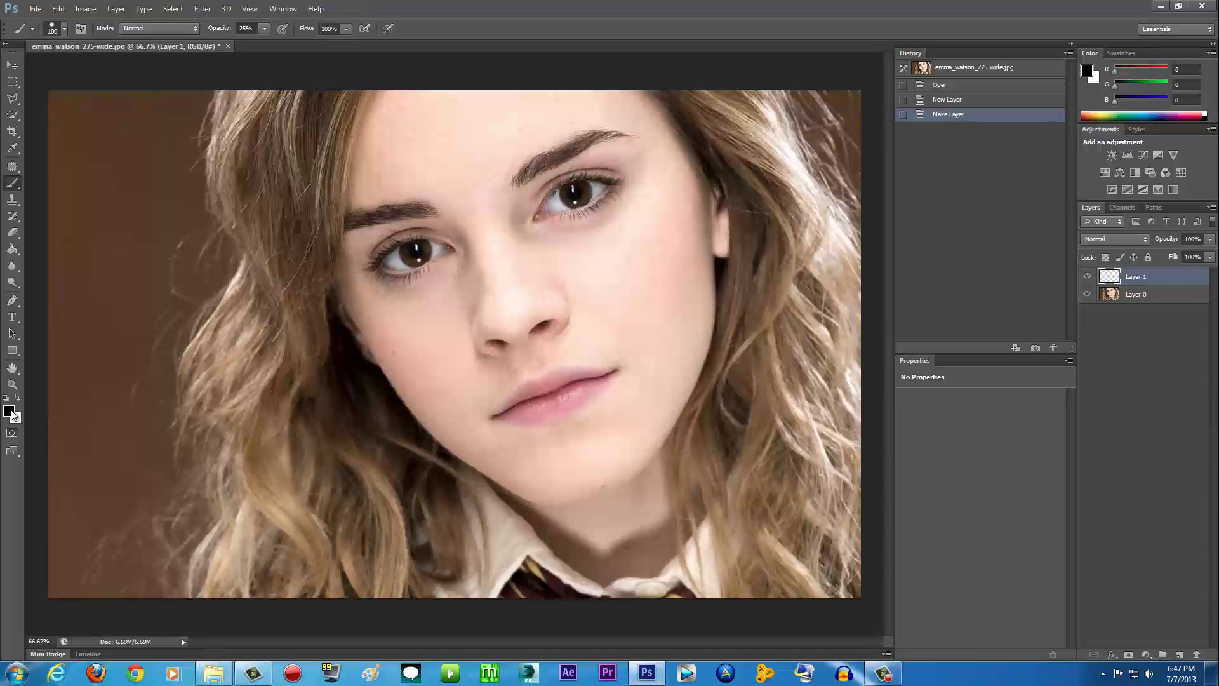
left_click(11, 413)
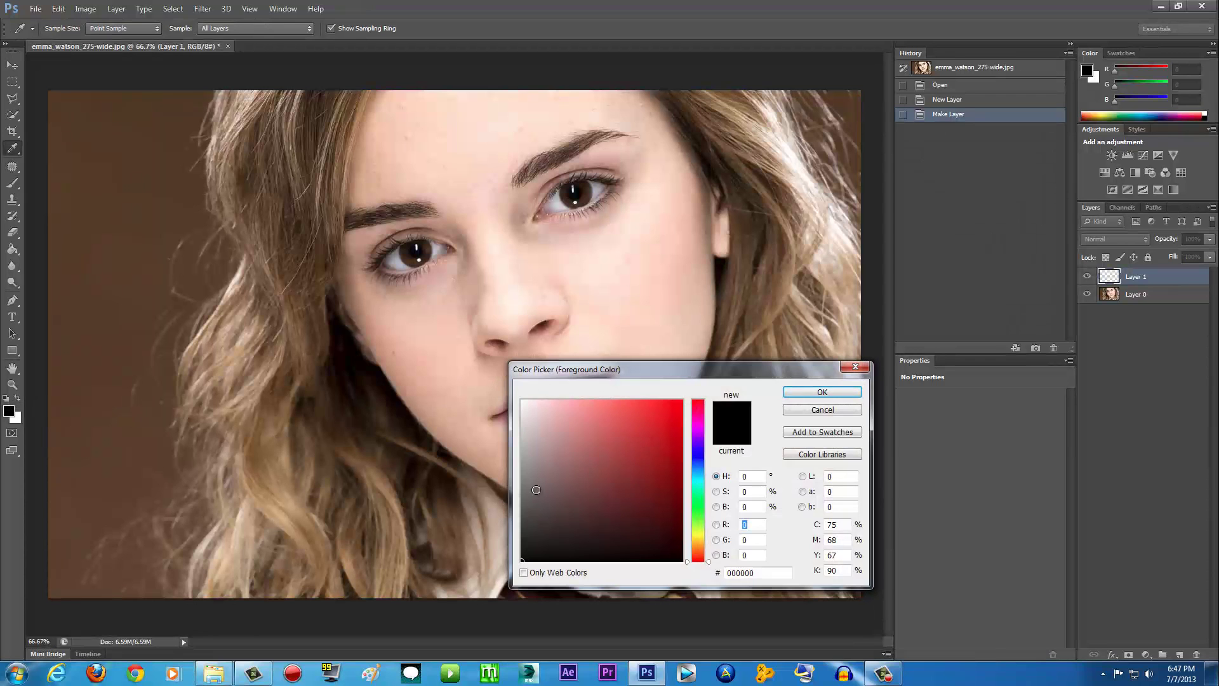
left_click(822, 392)
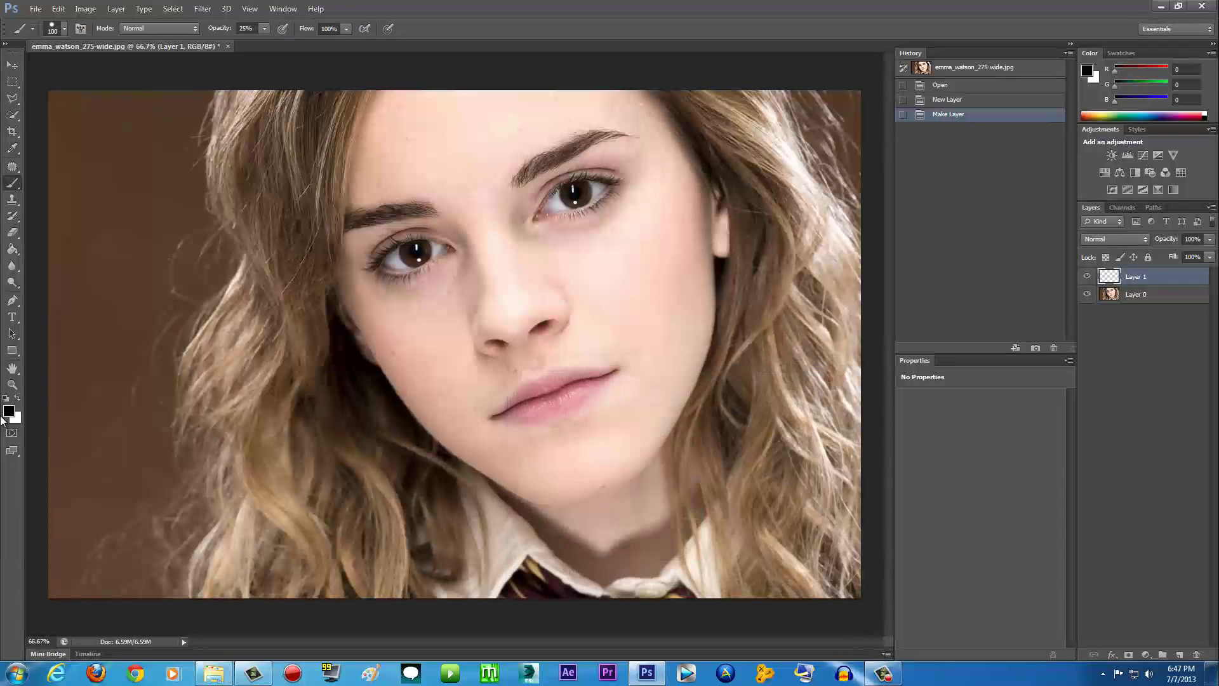
left_click(12, 251)
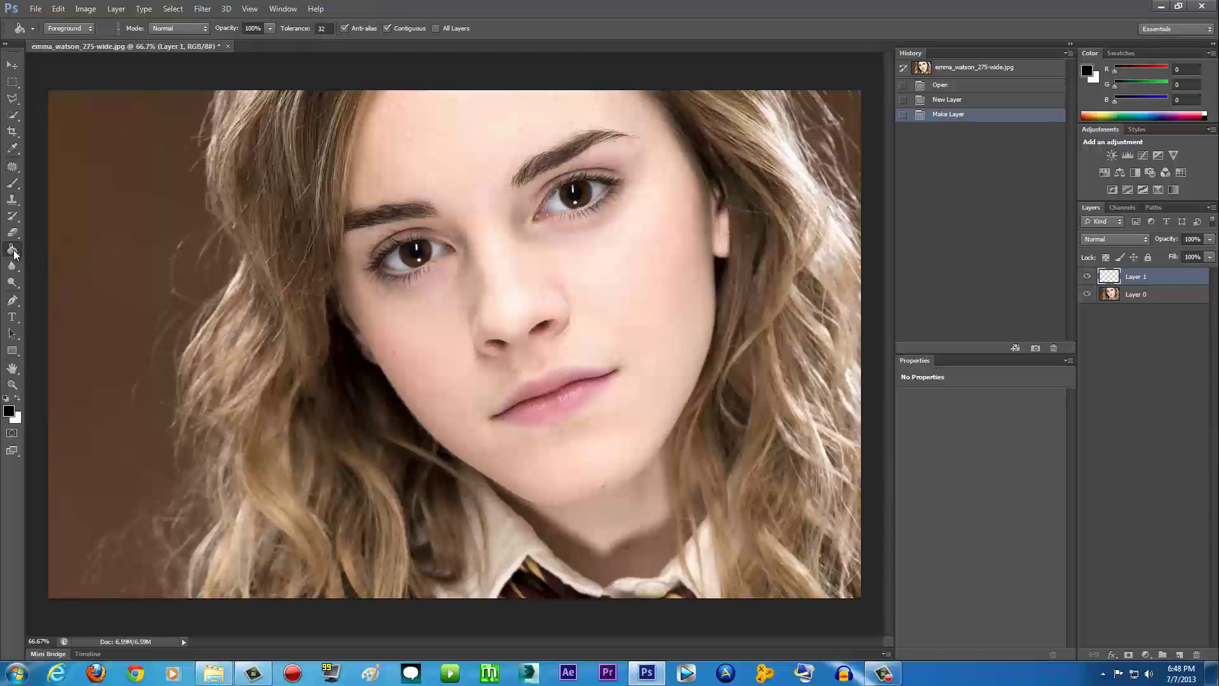
left_click(14, 254)
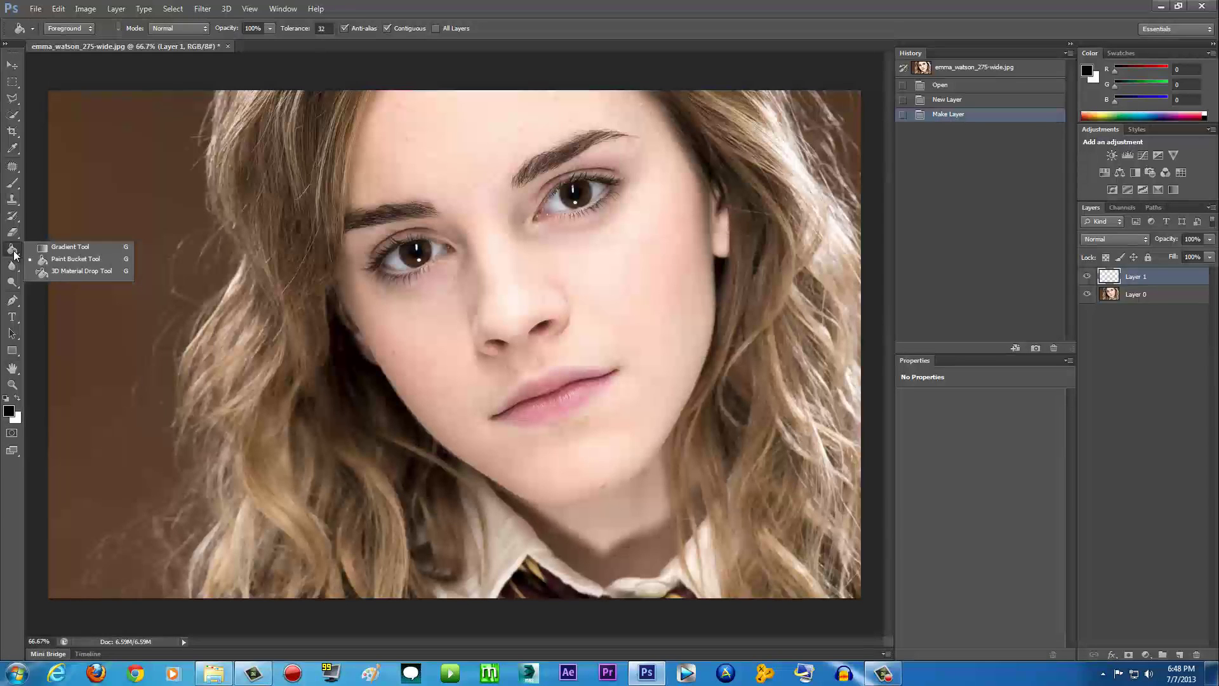
left_click(73, 263)
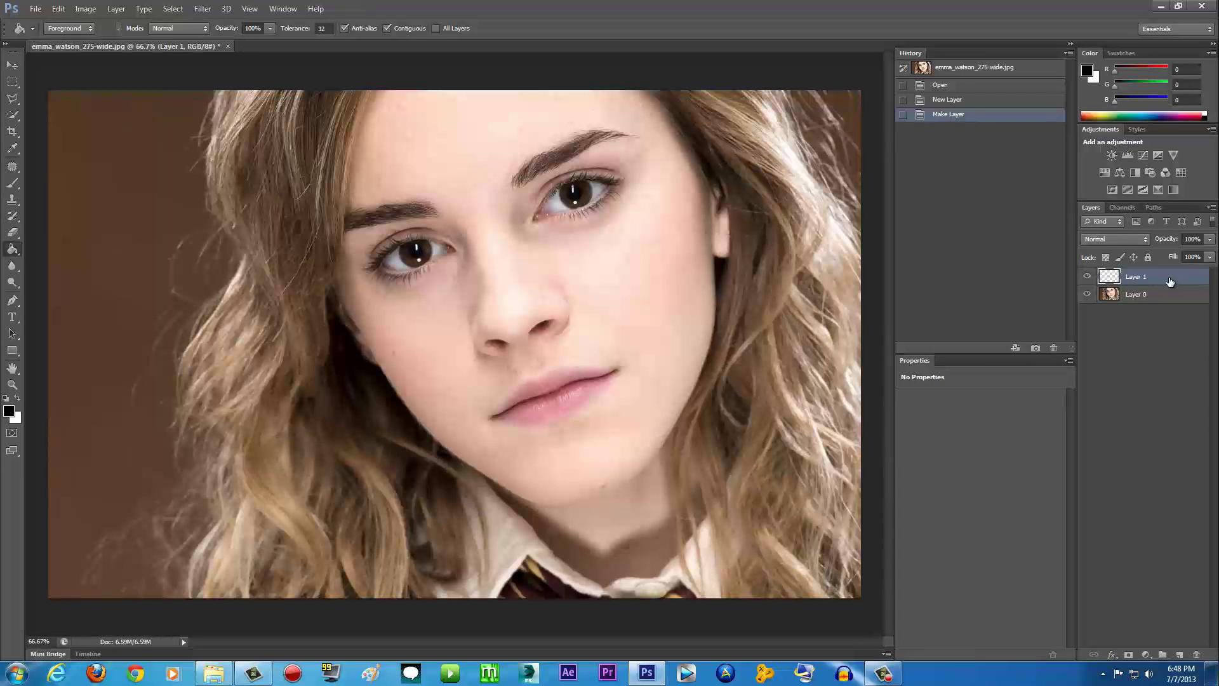
left_click(386, 244)
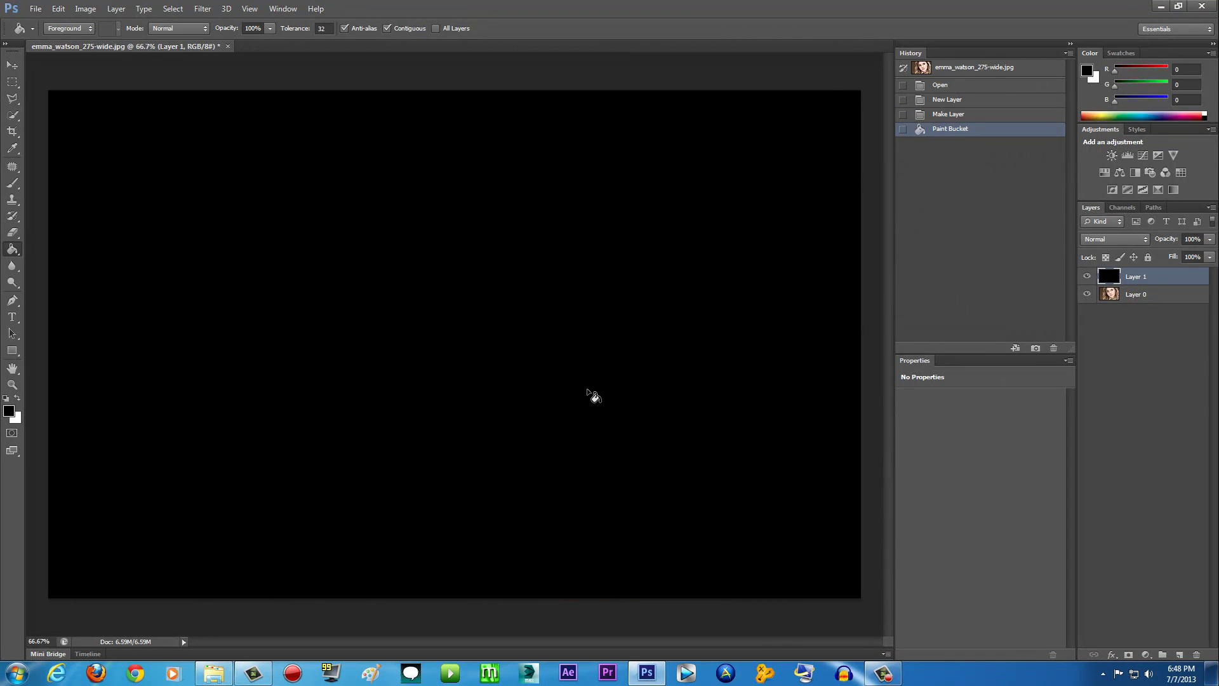
Lower the opacity of the black Layer 1 to 70% and keep that layer selected.
left_click(1210, 239)
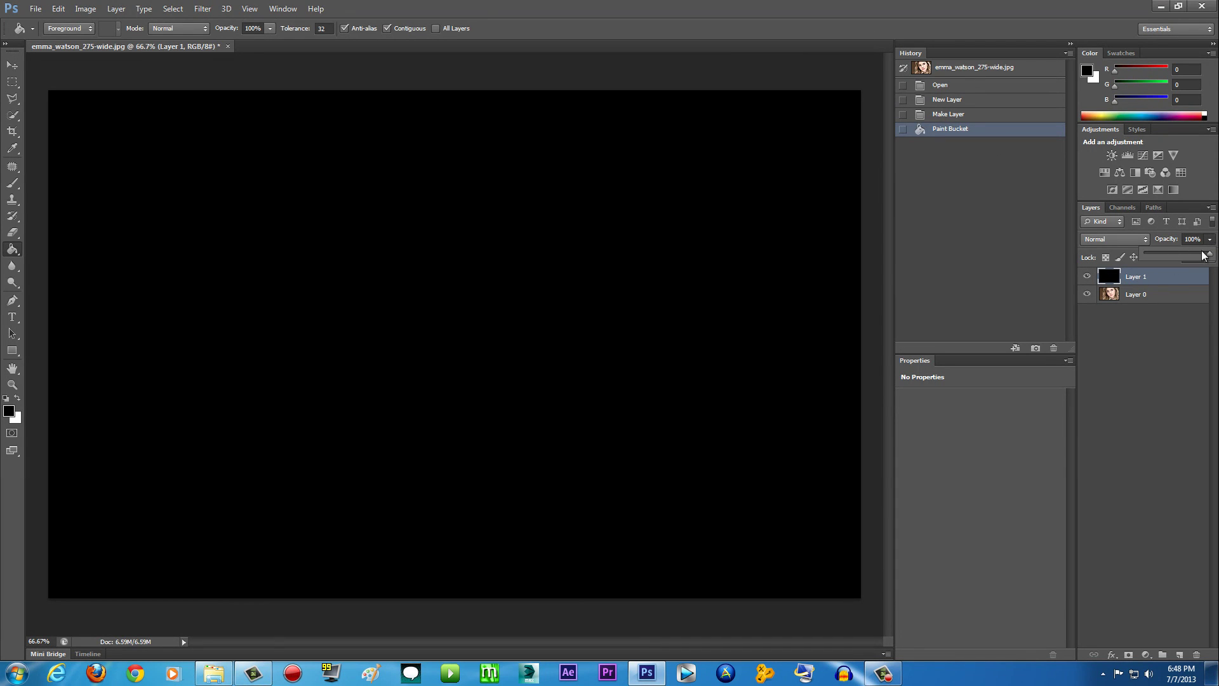
left_click_drag(1209, 253, 1191, 256)
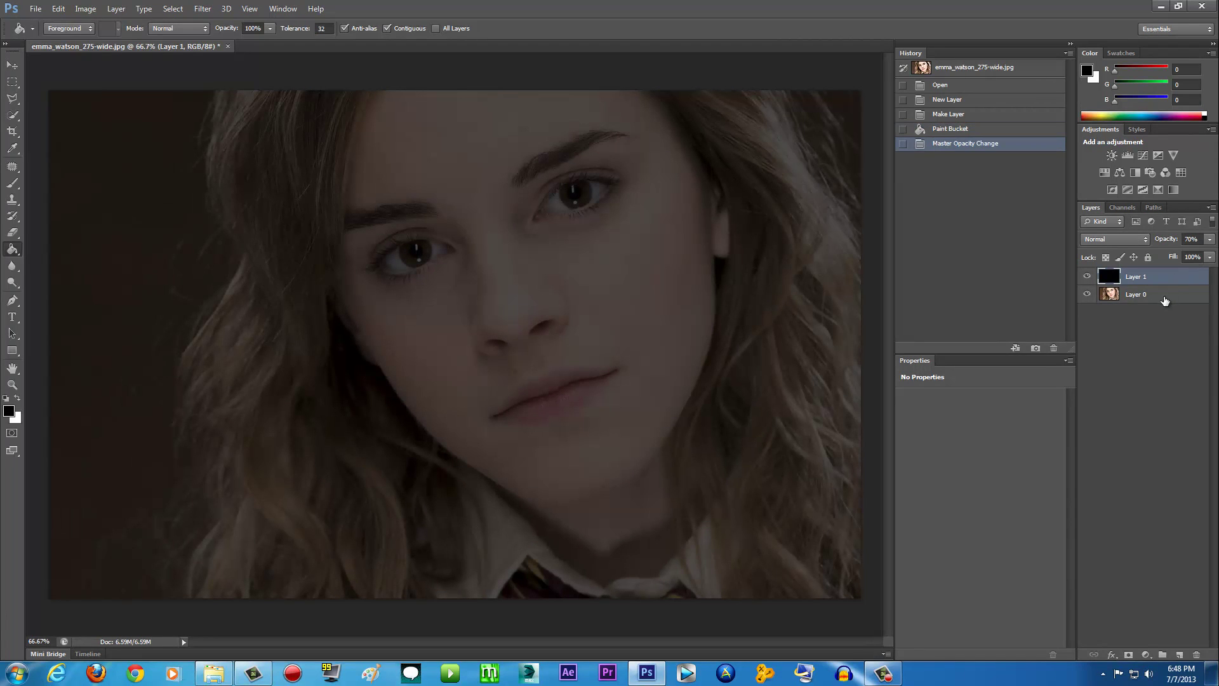
left_click(1153, 297)
left_click(1161, 280)
Activate the Brush tool and set the foreground color to pure white (ffffff).
left_click(13, 183)
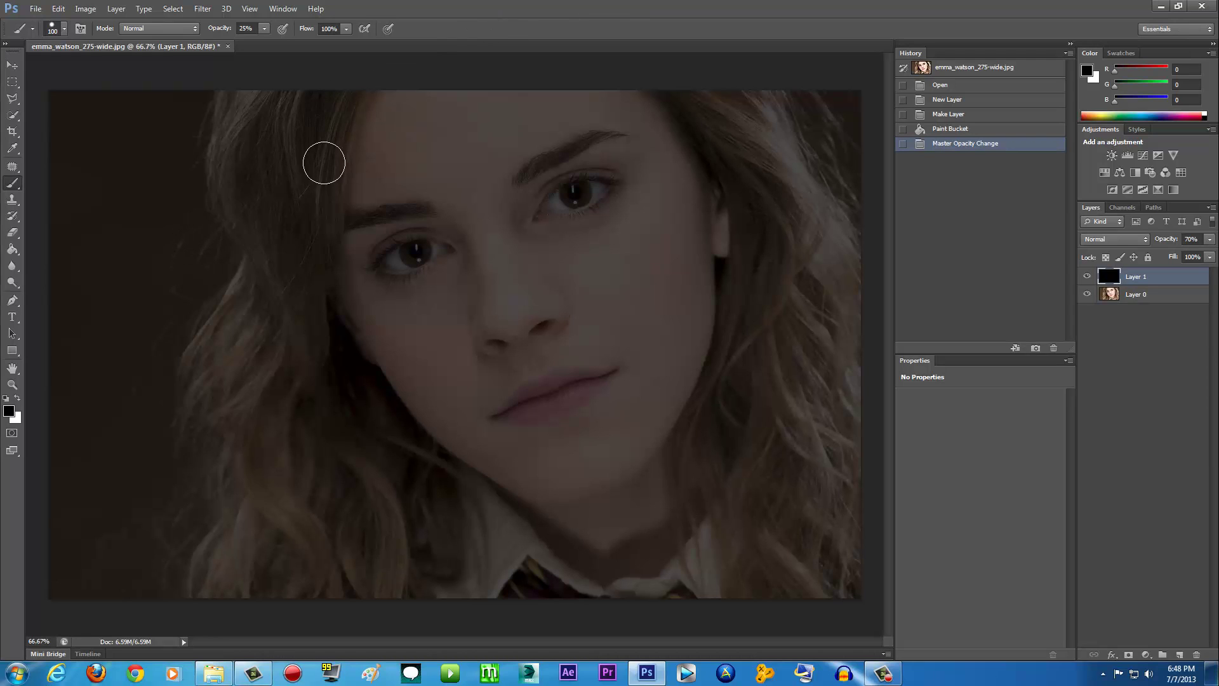
left_click(17, 398)
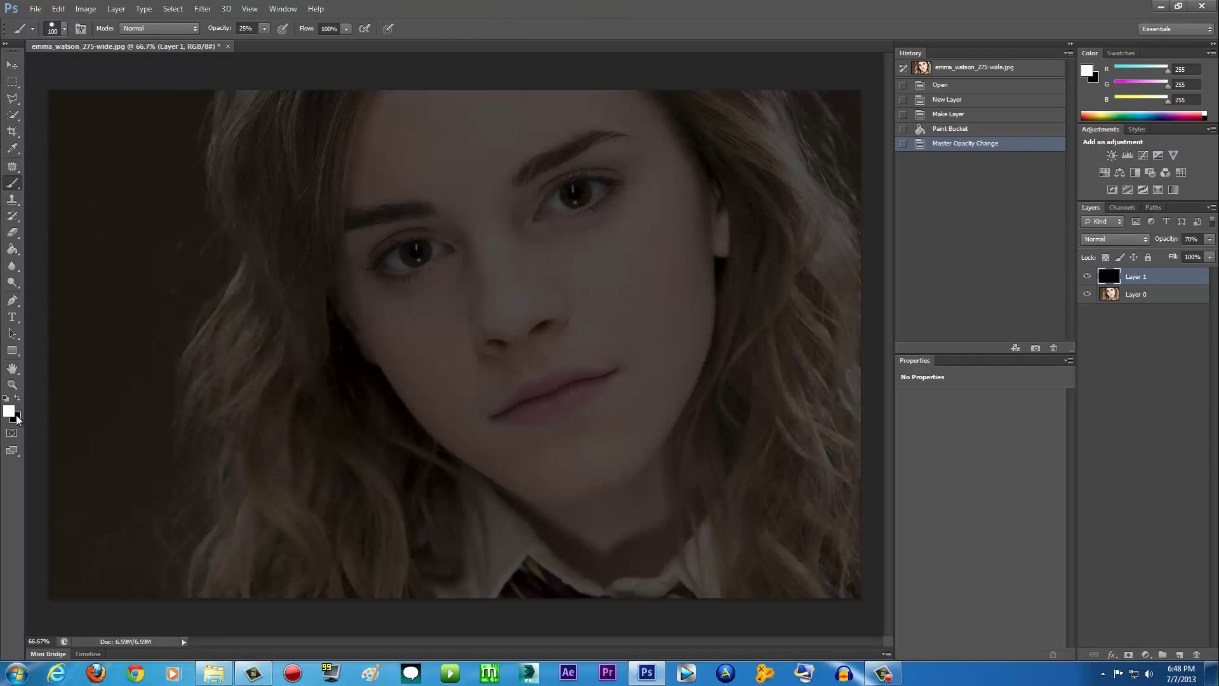
left_click(9, 411)
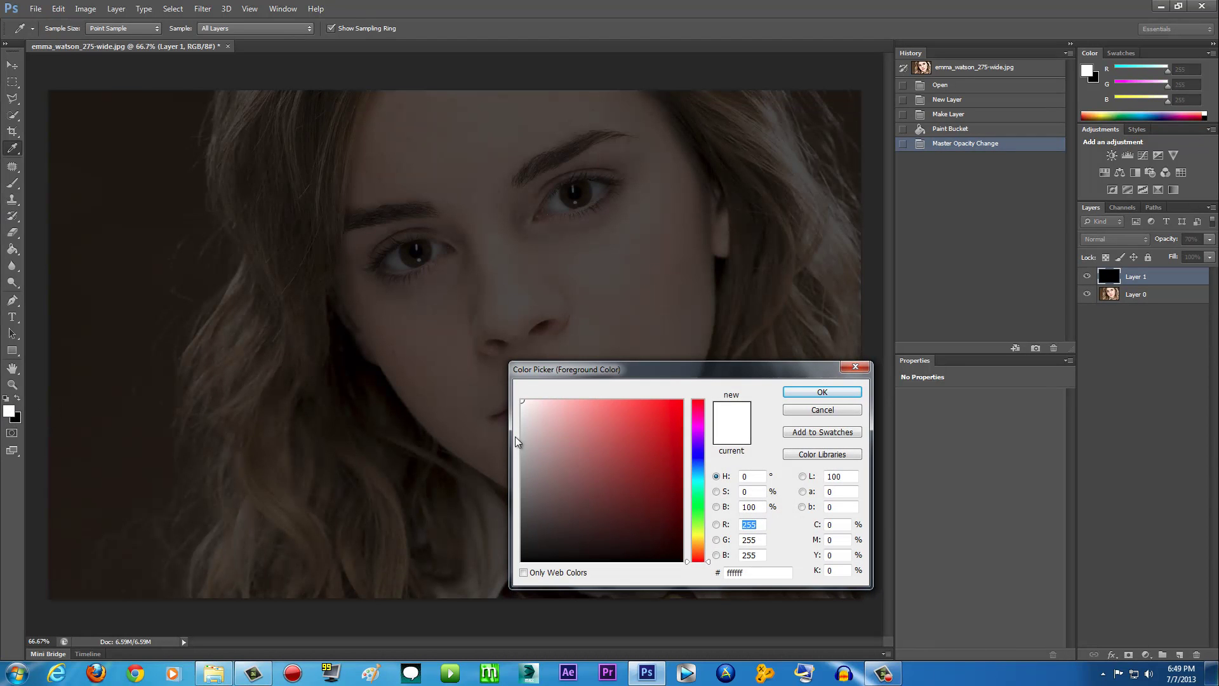
left_click_drag(550, 429, 512, 402)
left_click(813, 391)
key("b")
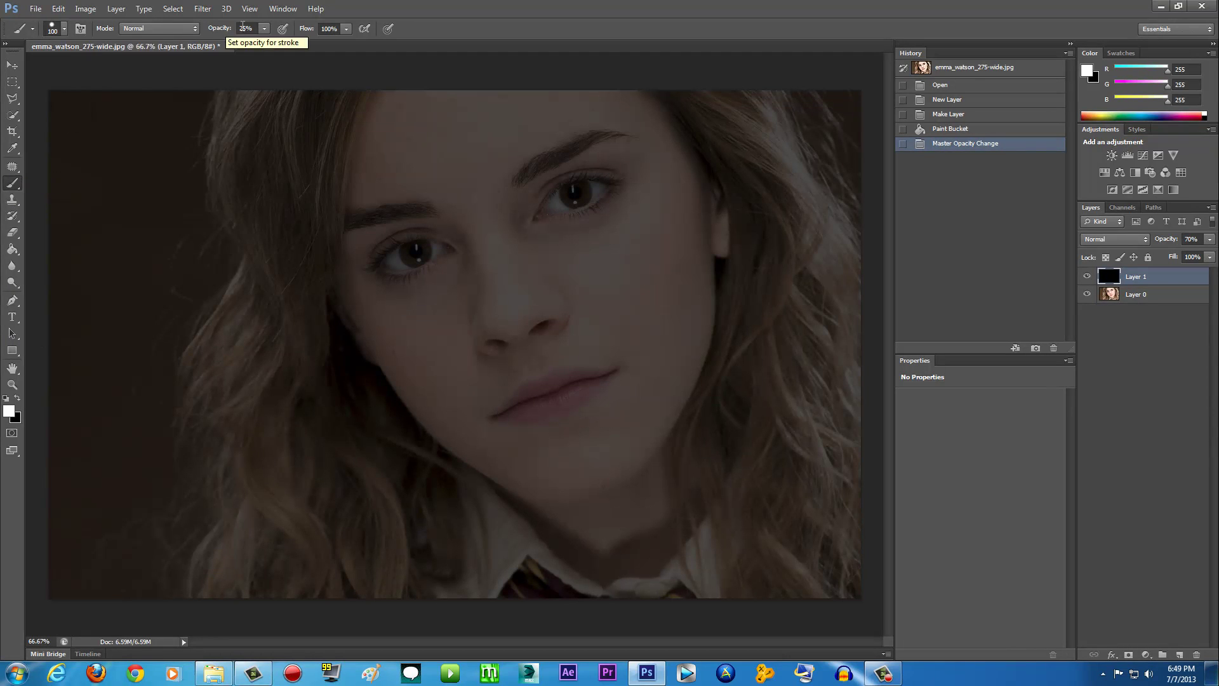
Set the brush opacity to 24% and use a fully hard tip with 100% hardness.
left_click(264, 29)
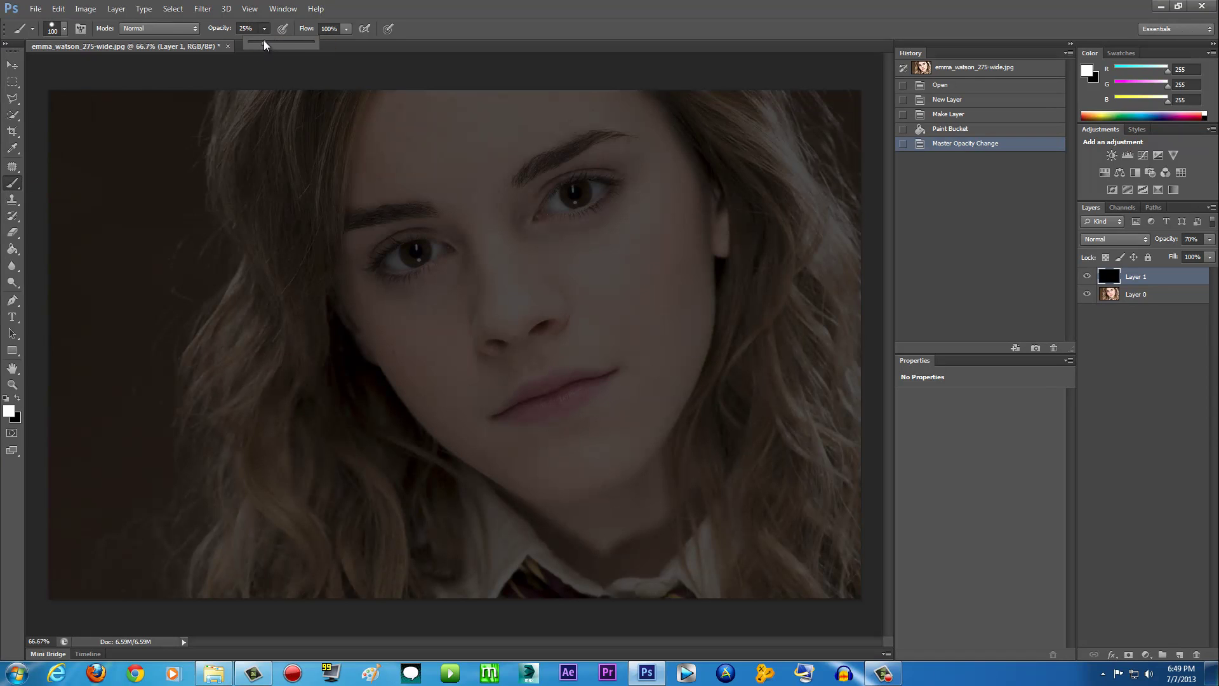
mouse_move(264, 44)
left_mouse_down()
mouse_move(309, 46)
mouse_move(265, 49)
left_mouse_up()
left_click(355, 5)
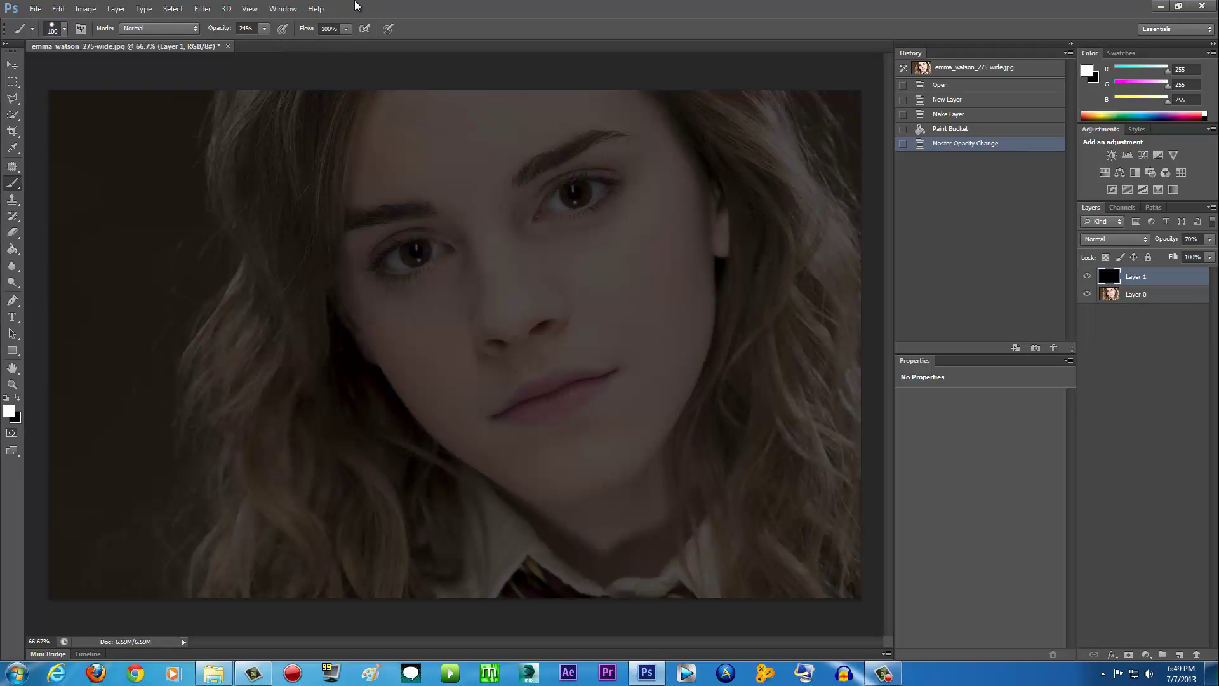
left_click(64, 29)
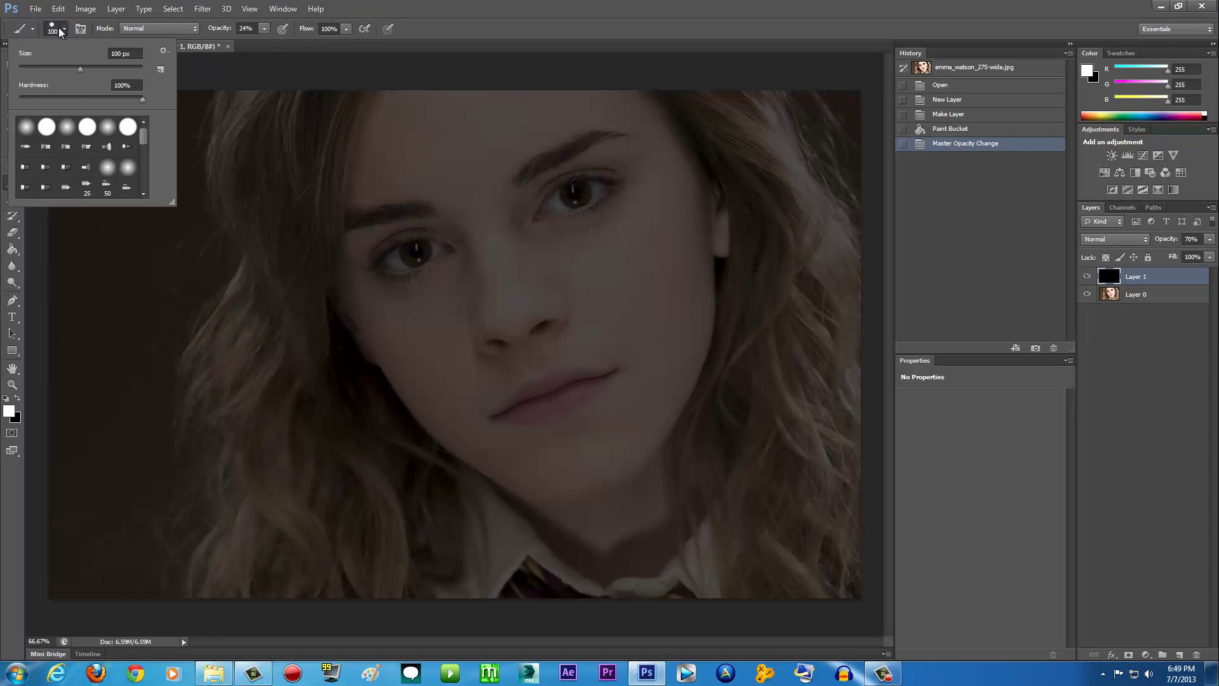
left_click_drag(90, 103, 54, 103)
key("Return")
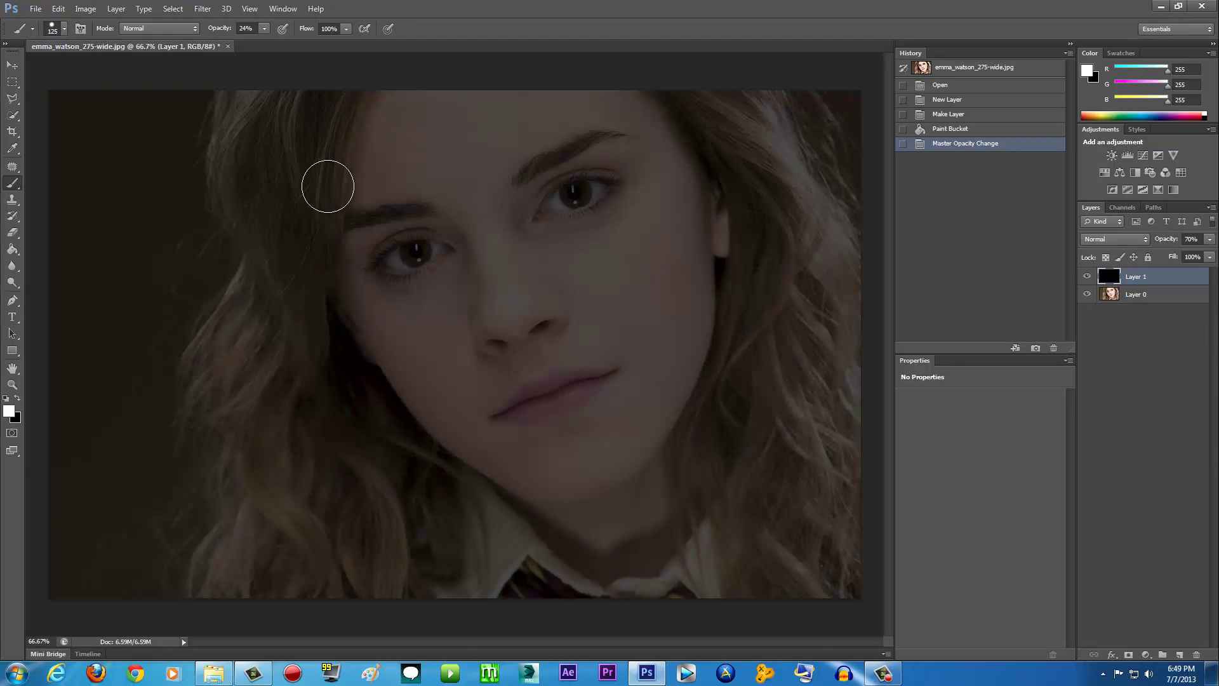
Try out brush sizes of 600 px, 300 px and 133 px.
key("bracketright")
key("bracketright")
key("bracketright")
key("bracketright")
key("bracketright")
key("bracketright")
key("bracketright")
key("bracketright")
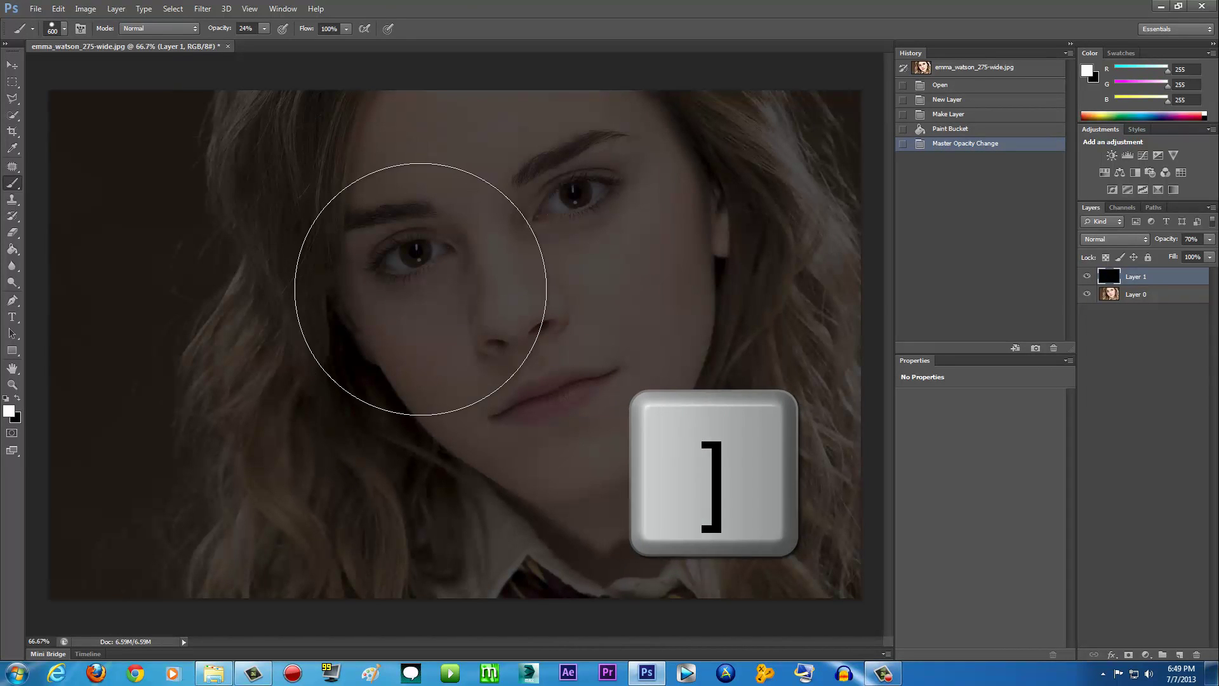
key("bracketleft")
key("bracketleft")
key("bracketleft")
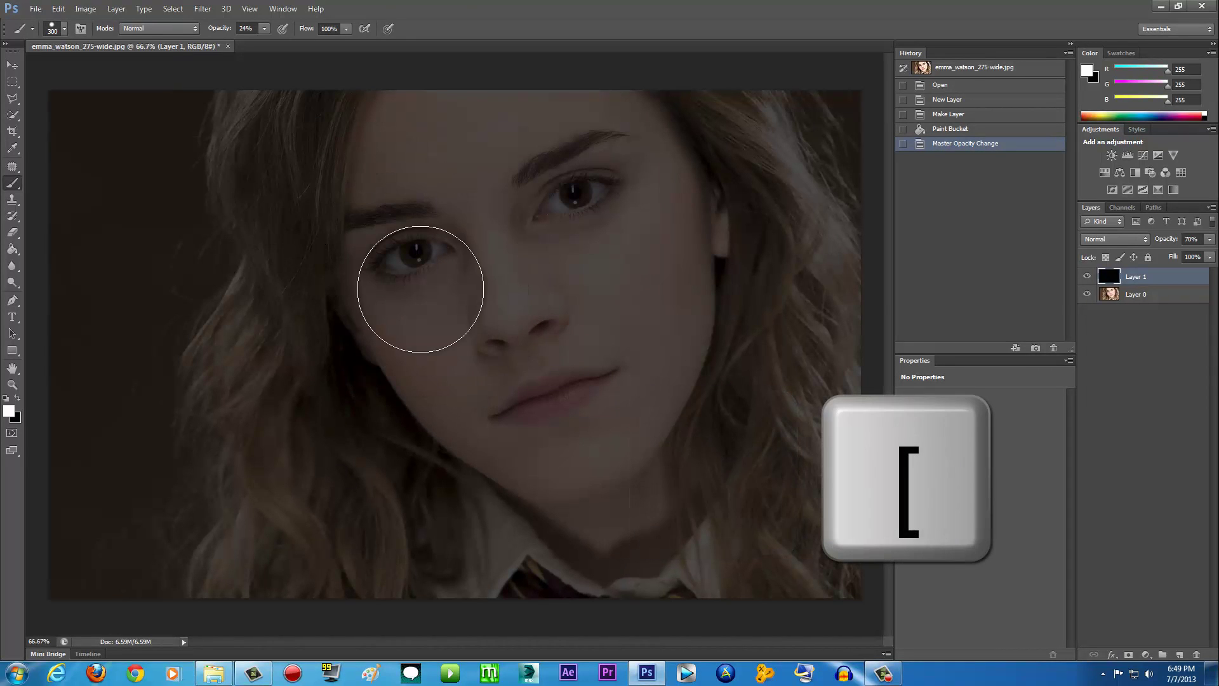
left_click(63, 28)
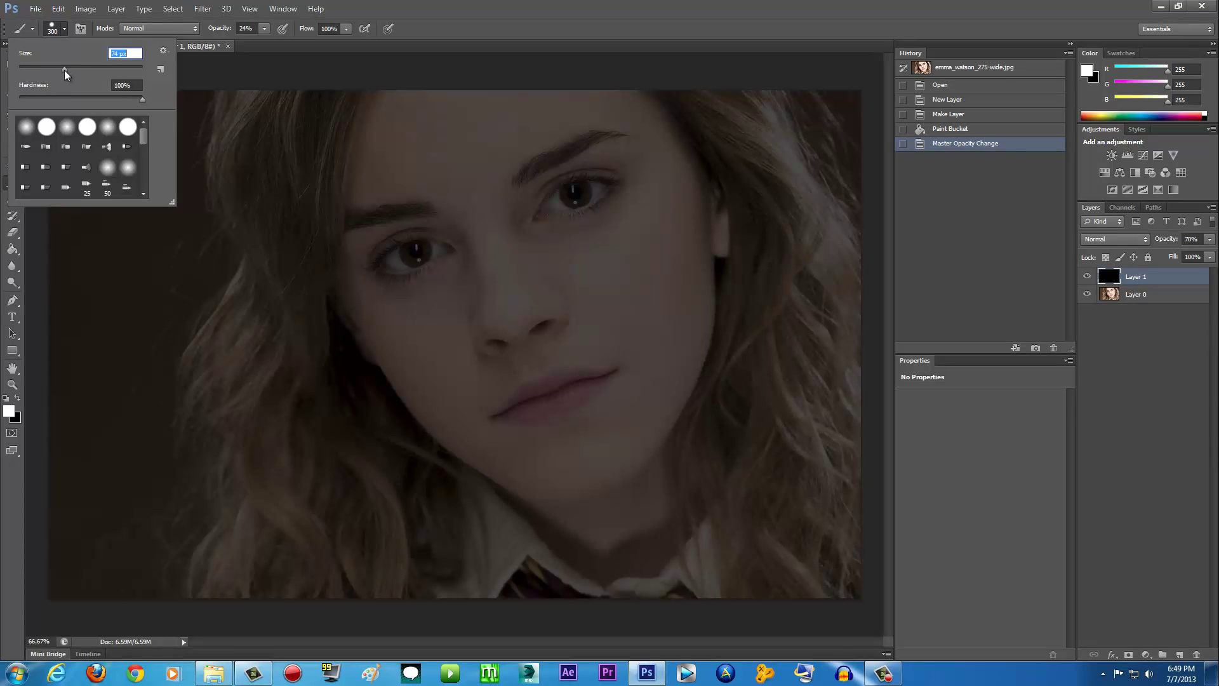
left_click(64, 31)
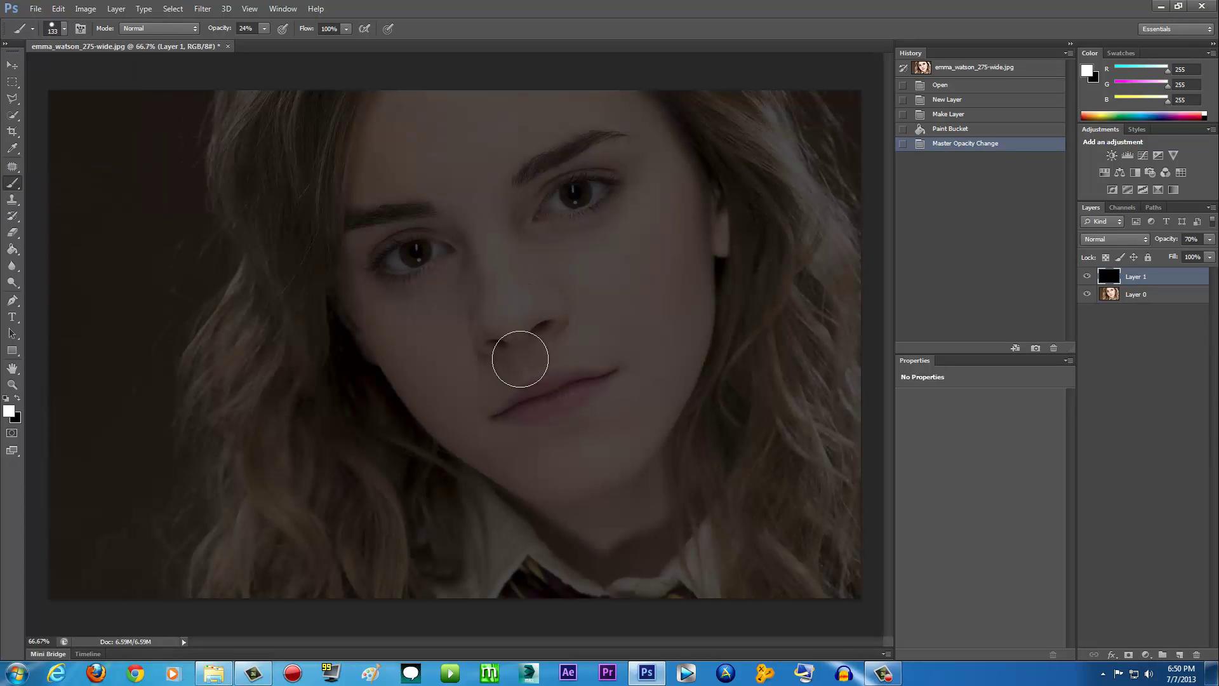
Paint white over the whole face, hair, neck and shoulders on Layer 1 with a 400 px brush, leaving the dark background unpainted.
key("bracketright")
key("bracketright")
key("bracketright")
key("bracketright")
key("bracketright")
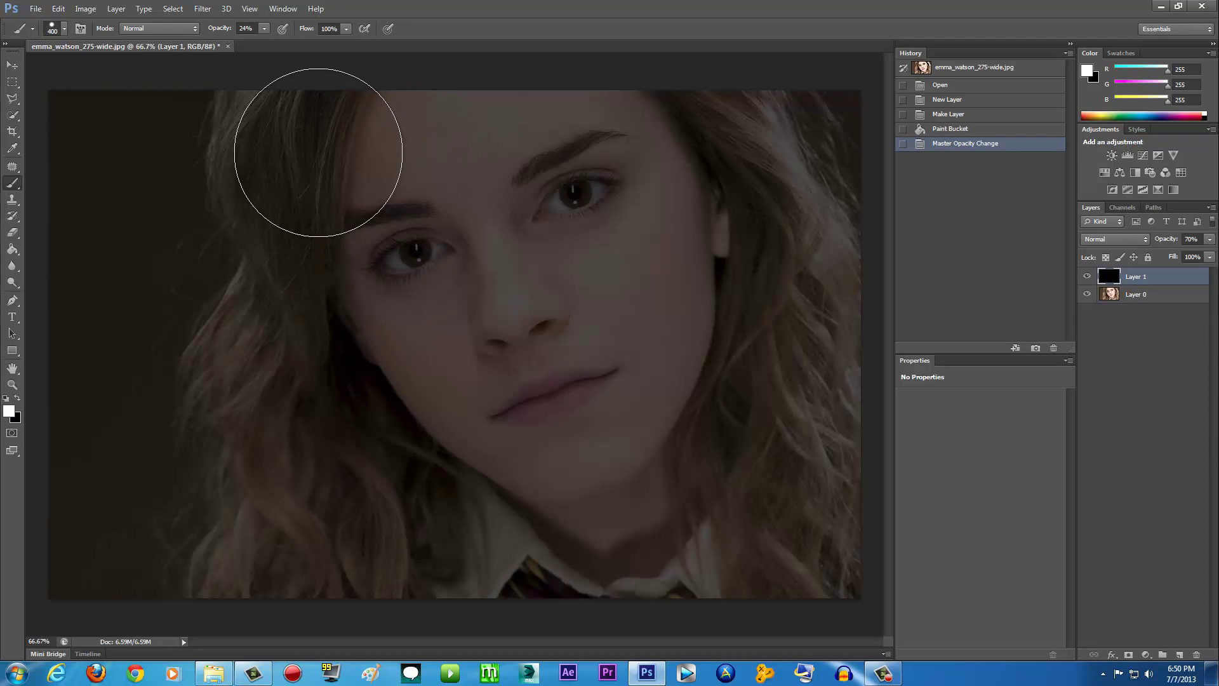
mouse_move(311, 166)
left_mouse_down()
mouse_move(294, 127)
mouse_move(286, 151)
mouse_move(316, 186)
mouse_move(329, 245)
mouse_move(285, 359)
mouse_move(262, 380)
mouse_move(290, 527)
mouse_move(249, 633)
mouse_move(390, 604)
mouse_move(418, 416)
mouse_move(420, 572)
mouse_move(450, 607)
mouse_move(483, 365)
left_mouse_up()
mouse_move(447, 234)
left_mouse_down()
mouse_move(506, 468)
mouse_move(468, 128)
mouse_move(661, 604)
mouse_move(592, 179)
mouse_move(740, 516)
mouse_move(604, 90)
mouse_move(789, 476)
mouse_move(700, 273)
mouse_move(672, 123)
mouse_move(707, 128)
mouse_move(713, 179)
mouse_move(808, 248)
mouse_move(811, 443)
mouse_move(758, 471)
mouse_move(729, 149)
mouse_move(789, 321)
left_mouse_up()
left_click_drag(467, 350, 483, 444)
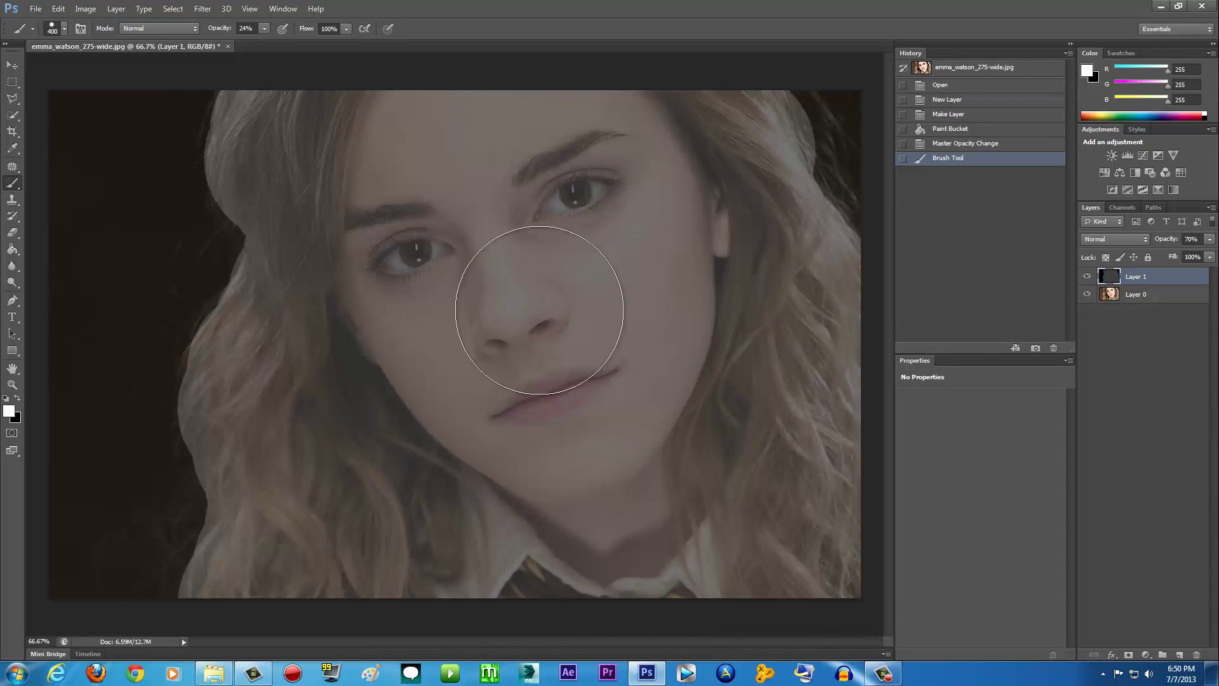
Paint a second white pass over the entire face and the upper hair on both sides of it with a 200 px brush.
key("bracketleft")
key("bracketleft")
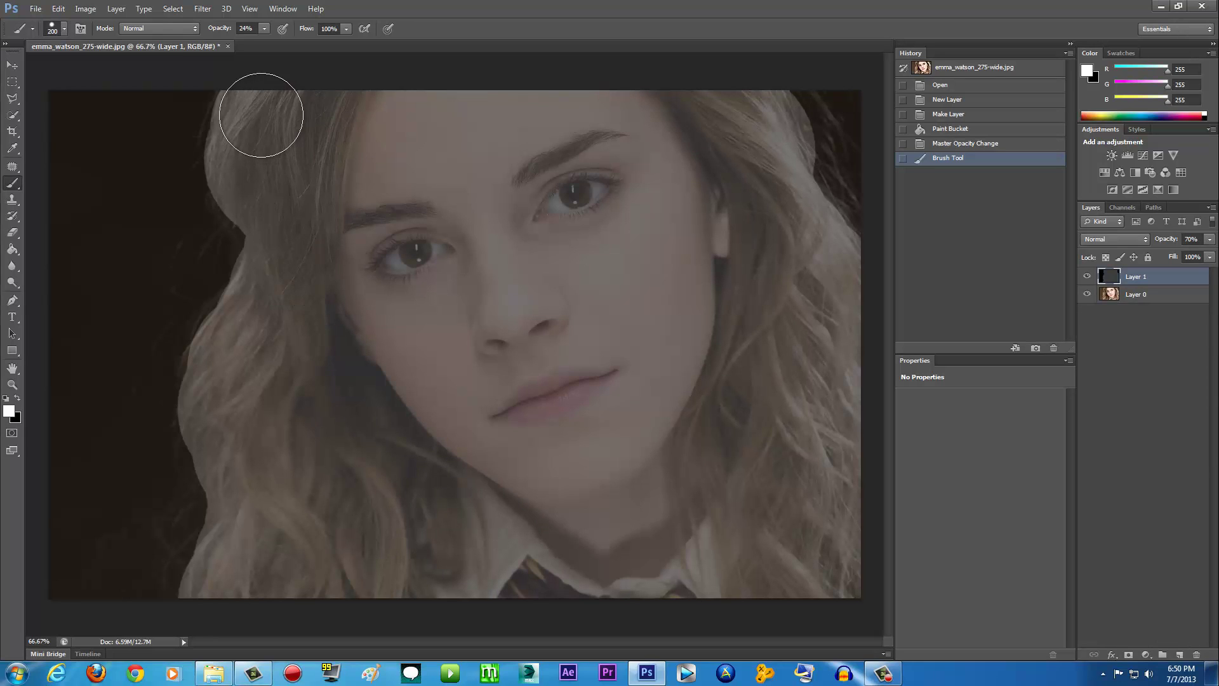
mouse_move(266, 110)
left_mouse_down()
mouse_move(247, 139)
mouse_move(294, 253)
mouse_move(302, 326)
mouse_move(308, 167)
mouse_move(327, 101)
mouse_move(307, 129)
mouse_move(349, 110)
mouse_move(352, 208)
mouse_move(426, 374)
mouse_move(452, 404)
mouse_move(552, 464)
mouse_move(616, 437)
mouse_move(664, 351)
mouse_move(676, 221)
mouse_move(613, 117)
left_mouse_up()
mouse_move(478, 110)
left_mouse_down()
mouse_move(446, 209)
mouse_move(454, 346)
mouse_move(546, 357)
mouse_move(550, 420)
mouse_move(612, 254)
mouse_move(598, 182)
mouse_move(465, 104)
mouse_move(484, 148)
mouse_move(535, 123)
left_mouse_up()
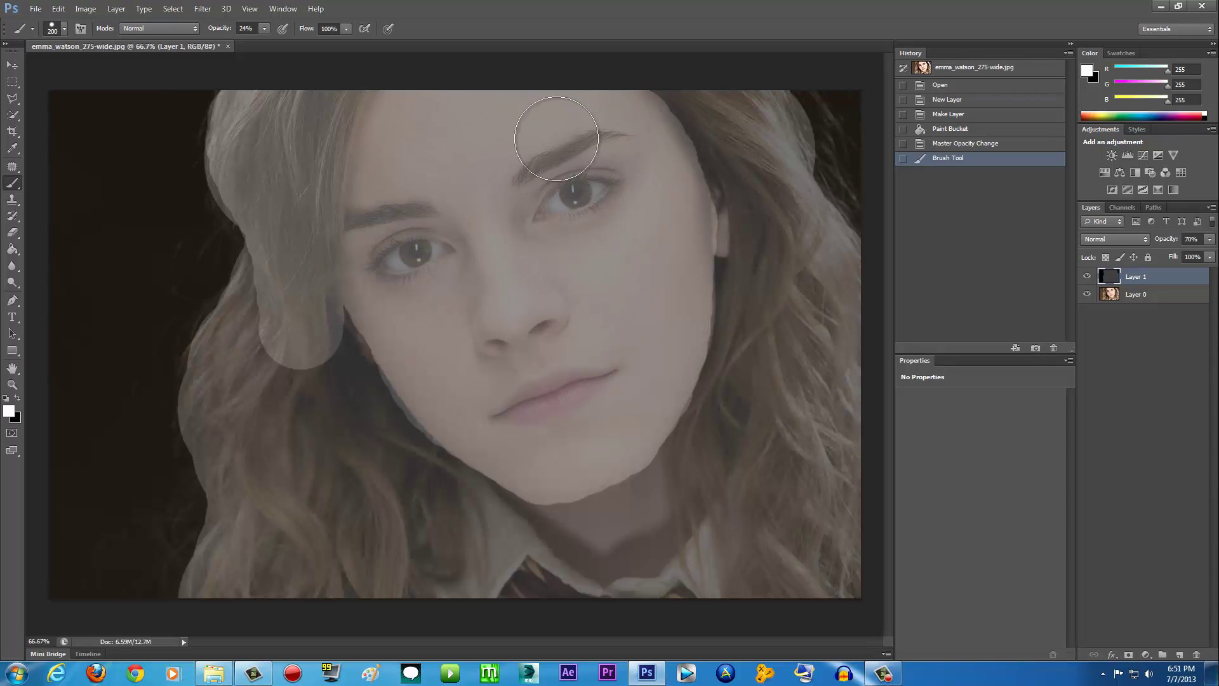
mouse_move(642, 105)
left_mouse_down()
mouse_move(730, 127)
mouse_move(730, 105)
mouse_move(751, 127)
mouse_move(739, 101)
mouse_move(735, 144)
mouse_move(774, 197)
mouse_move(758, 271)
mouse_move(657, 377)
mouse_move(748, 126)
mouse_move(763, 156)
mouse_move(751, 117)
mouse_move(759, 151)
mouse_move(734, 145)
left_mouse_up()
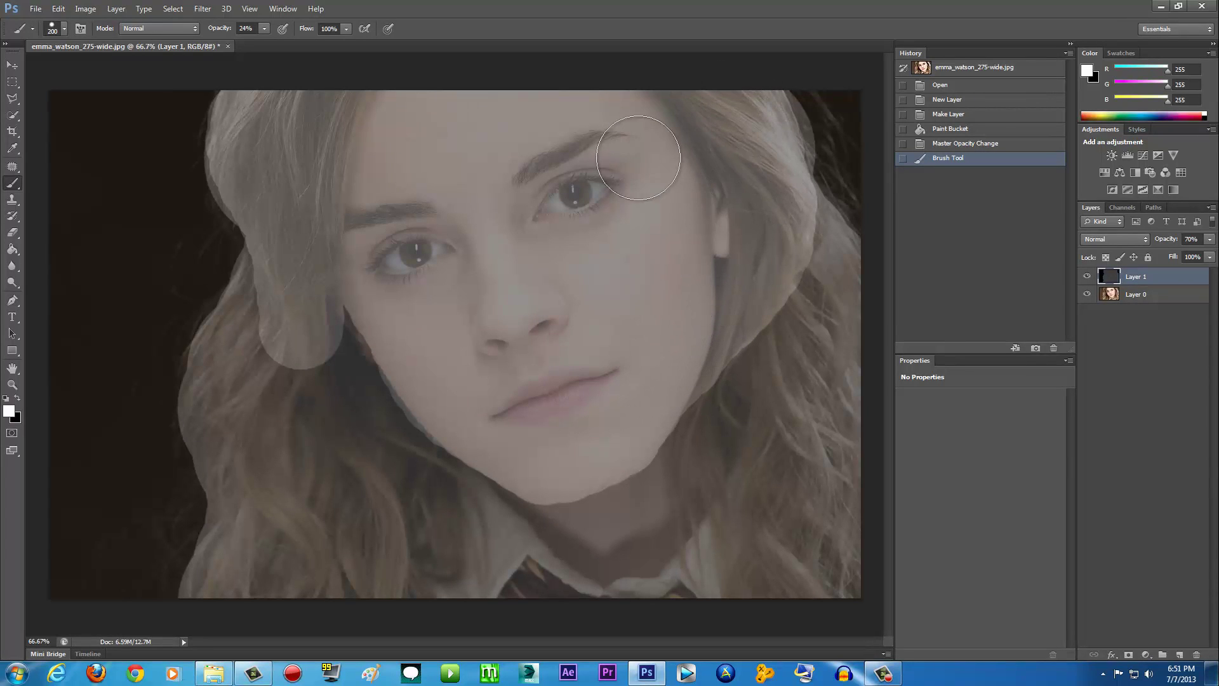
mouse_move(553, 184)
left_mouse_down()
mouse_move(476, 123)
mouse_move(504, 218)
left_mouse_up()
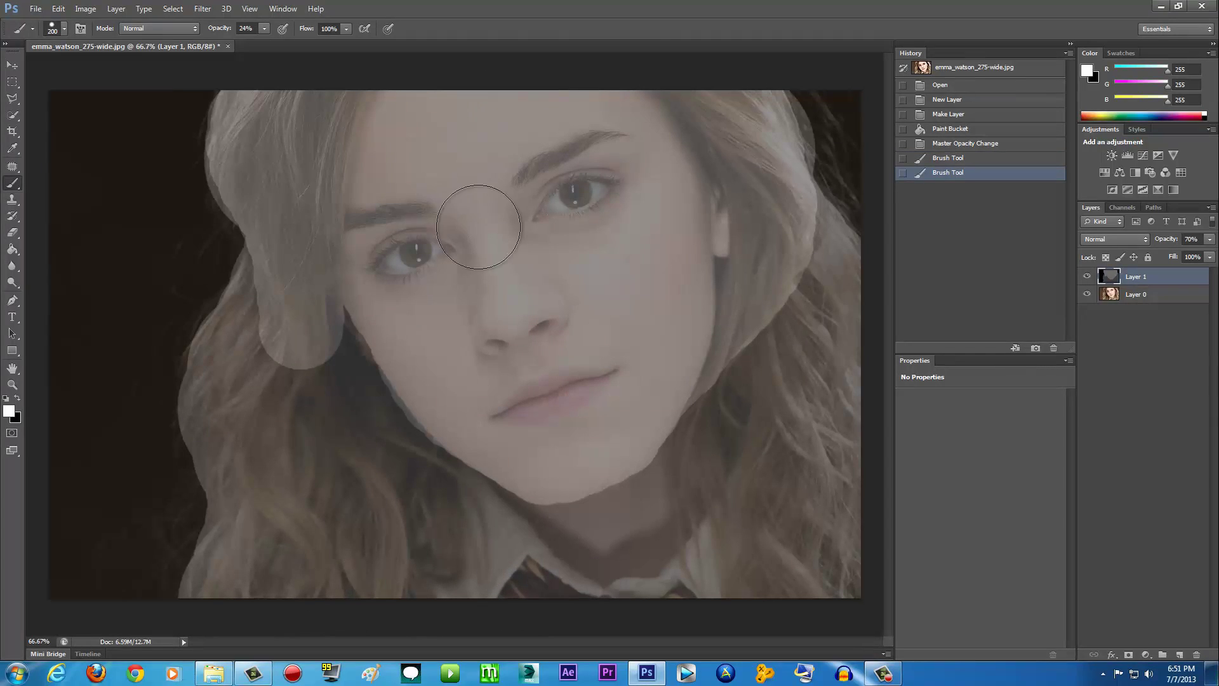
Reduce the brush to 125 px and brighten the hair lock beside the forehead, both eyebrows and the nose with white.
key("bracketleft")
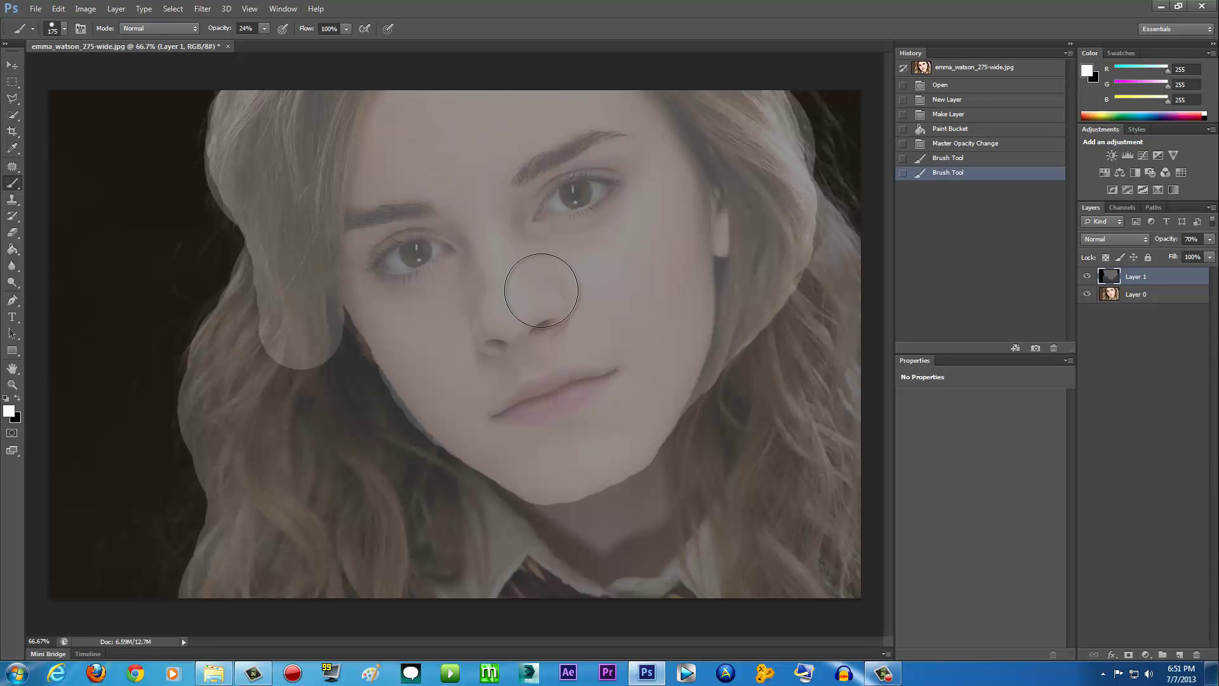
key("bracketleft")
key("bracketleft")
key("bracketleft")
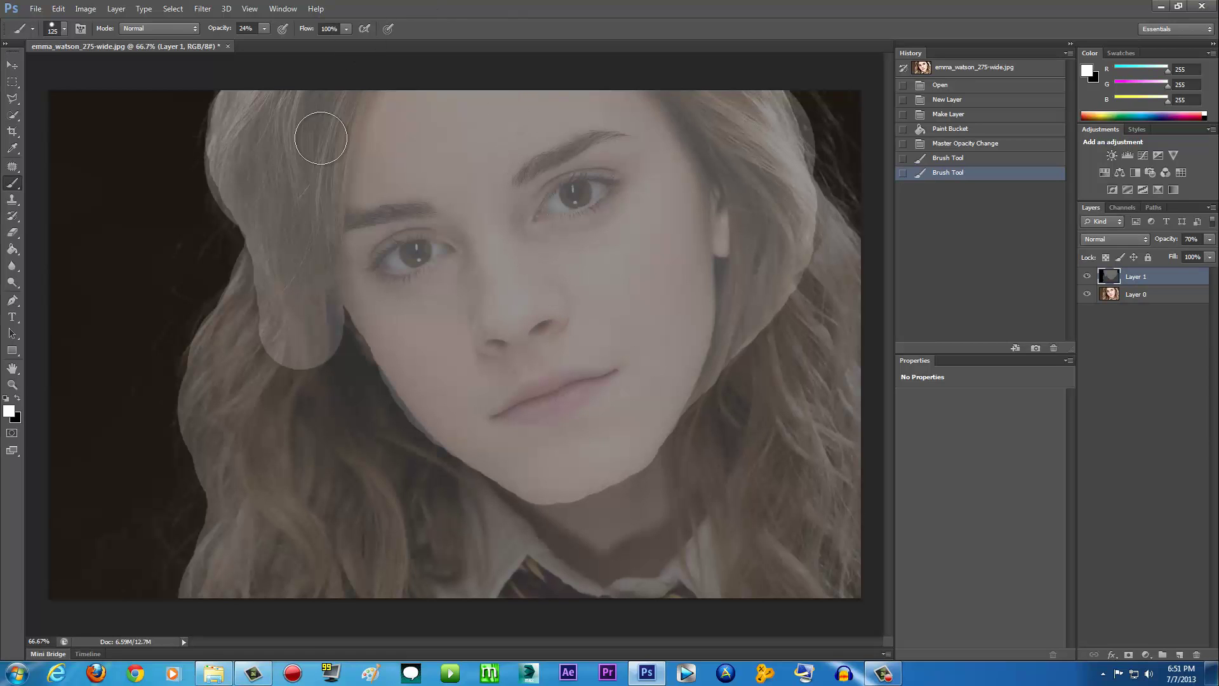
mouse_move(335, 104)
left_mouse_down()
mouse_move(322, 154)
mouse_move(314, 311)
mouse_move(308, 102)
mouse_move(321, 252)
mouse_move(381, 212)
mouse_move(470, 202)
mouse_move(528, 165)
mouse_move(629, 148)
mouse_move(557, 153)
mouse_move(468, 206)
mouse_move(436, 202)
mouse_move(482, 232)
mouse_move(493, 329)
mouse_move(543, 311)
mouse_move(489, 251)
left_mouse_up()
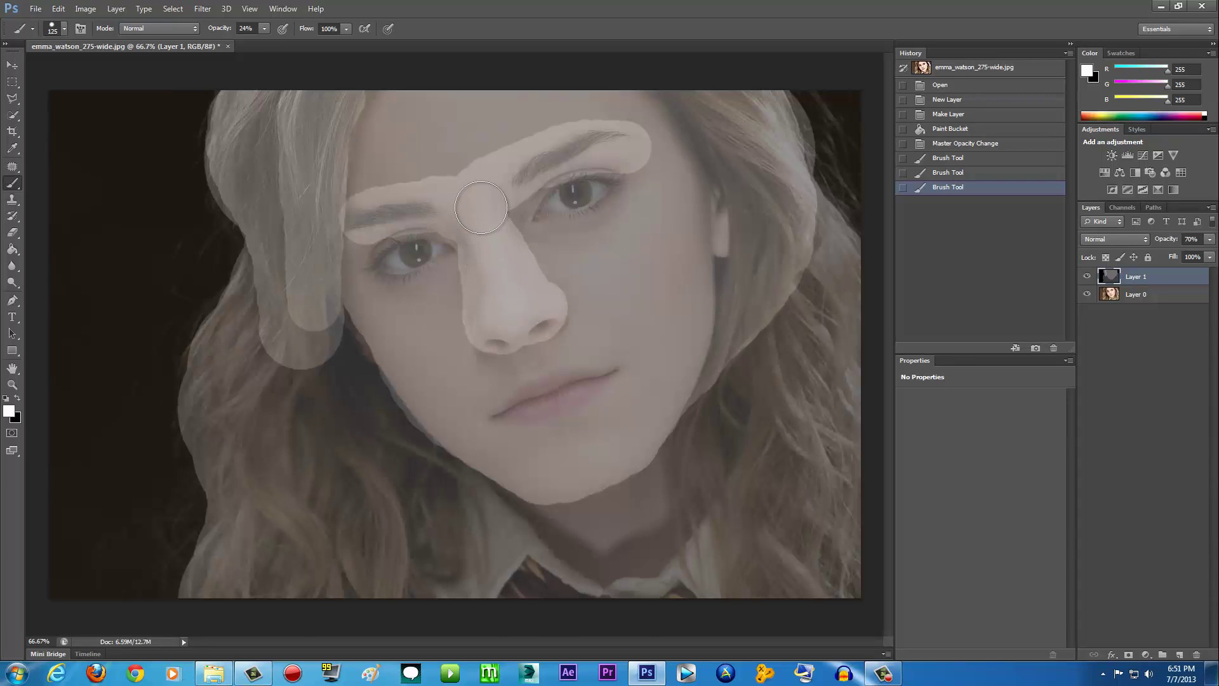
left_click_drag(481, 207, 488, 233)
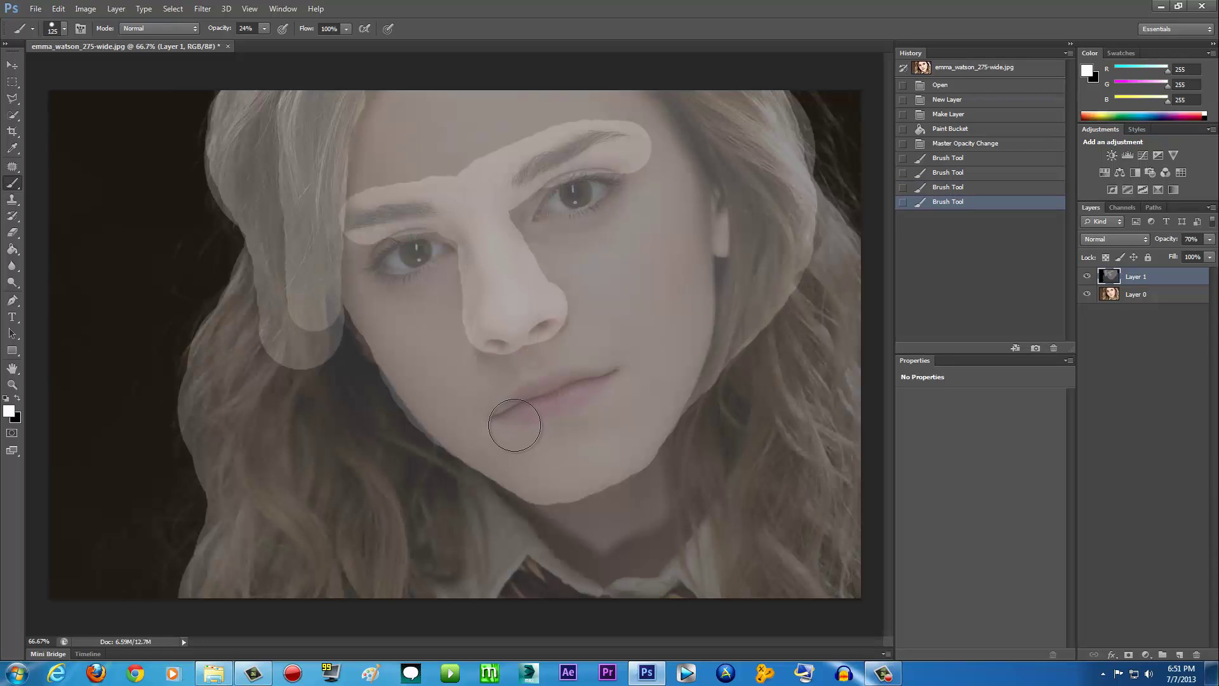
Brighten the chin with the 125 px brush and the lips with a 45 px brush, undoing the extra dab at the mouth corner.
mouse_move(545, 480)
left_mouse_down()
mouse_move(622, 454)
mouse_move(587, 463)
left_mouse_up()
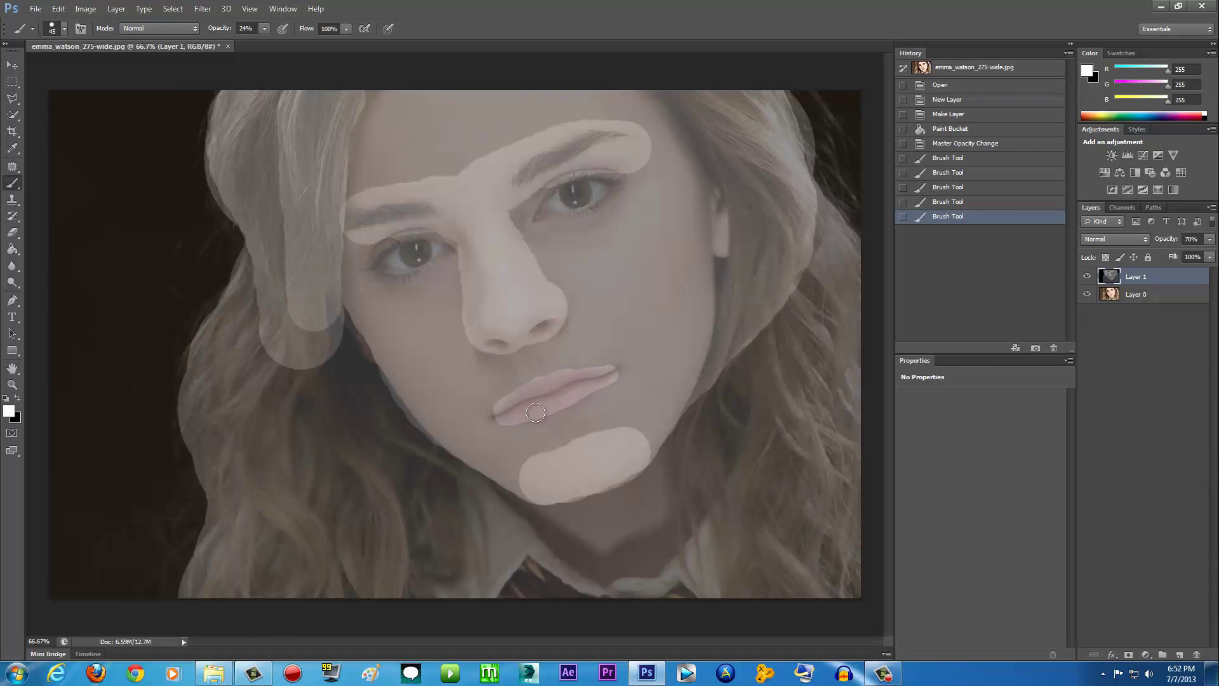
left_click_drag(602, 380, 498, 415)
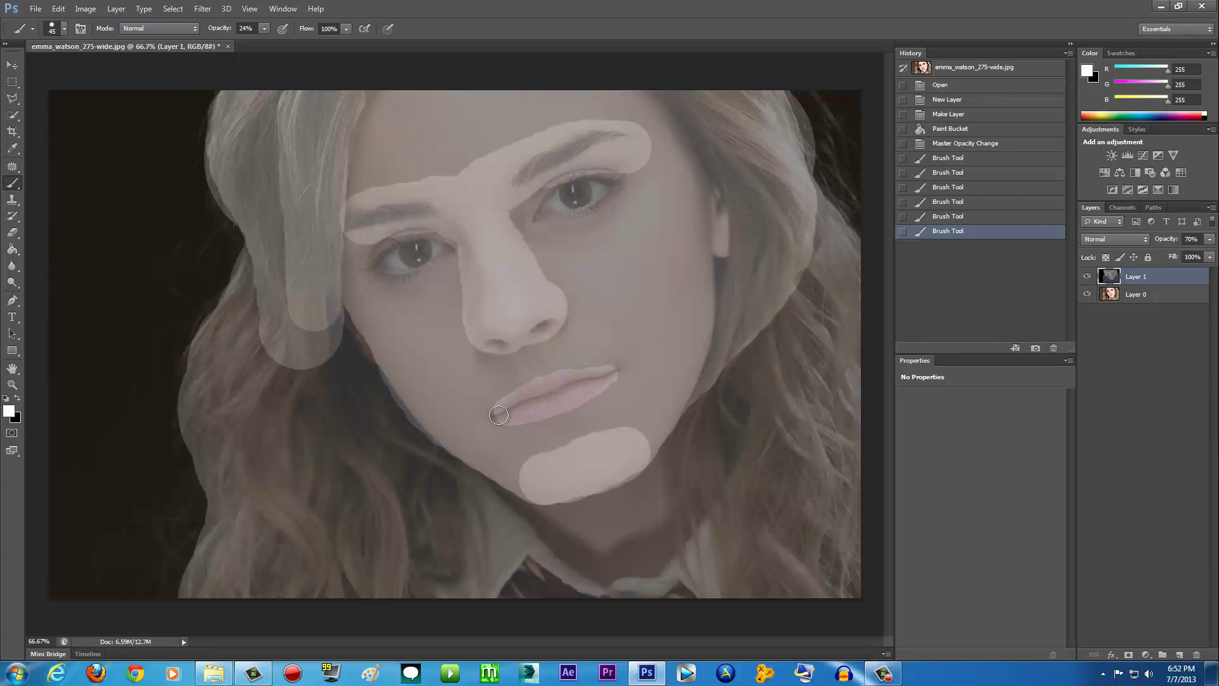
left_click(500, 412)
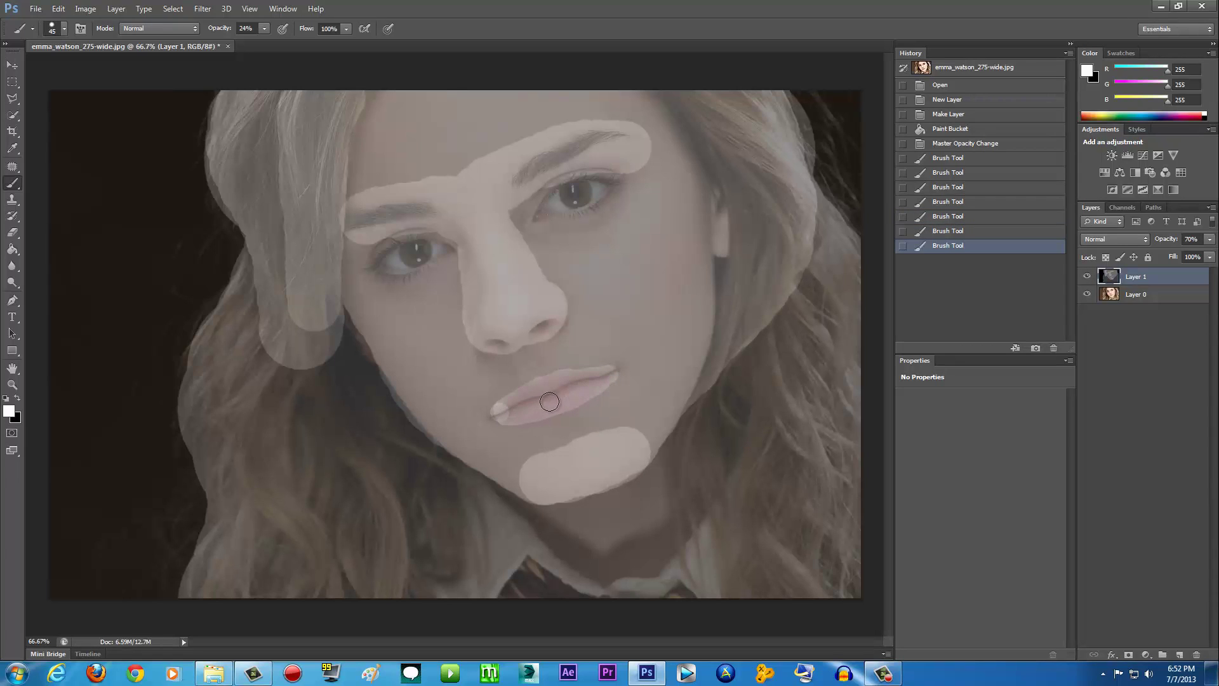
key("ctrl+z")
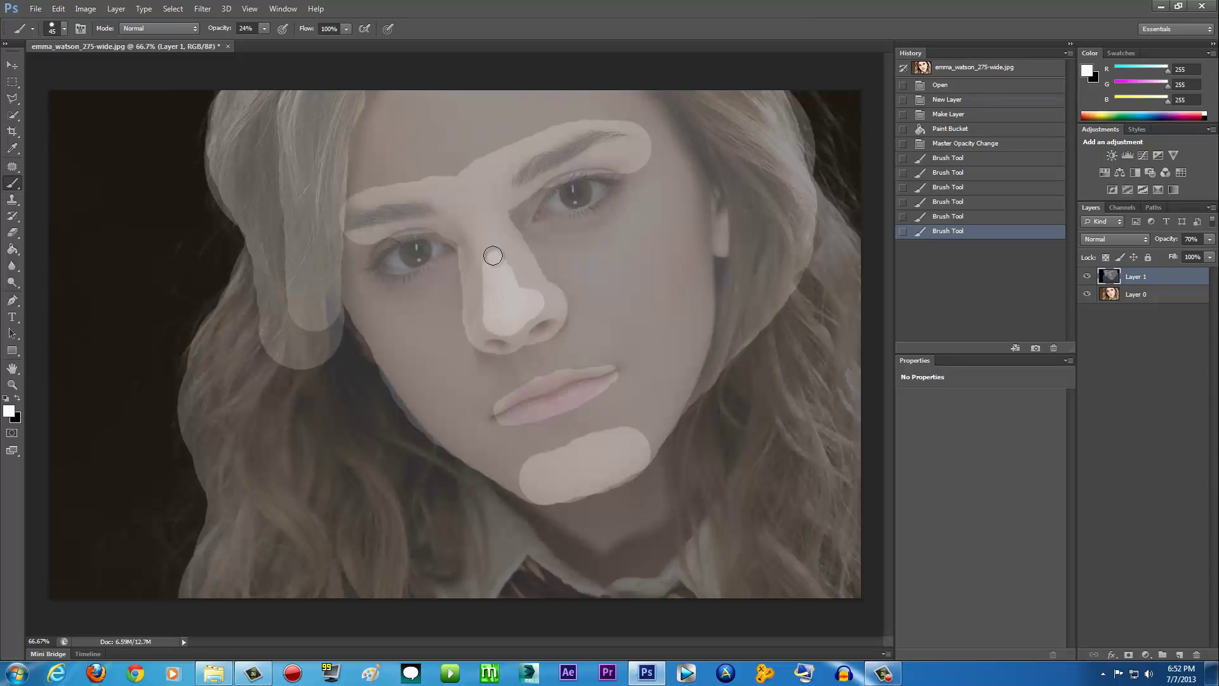
Brighten the ridge and tip of the nose and fill both cheeks with white using the 45 px brush.
left_click(523, 300)
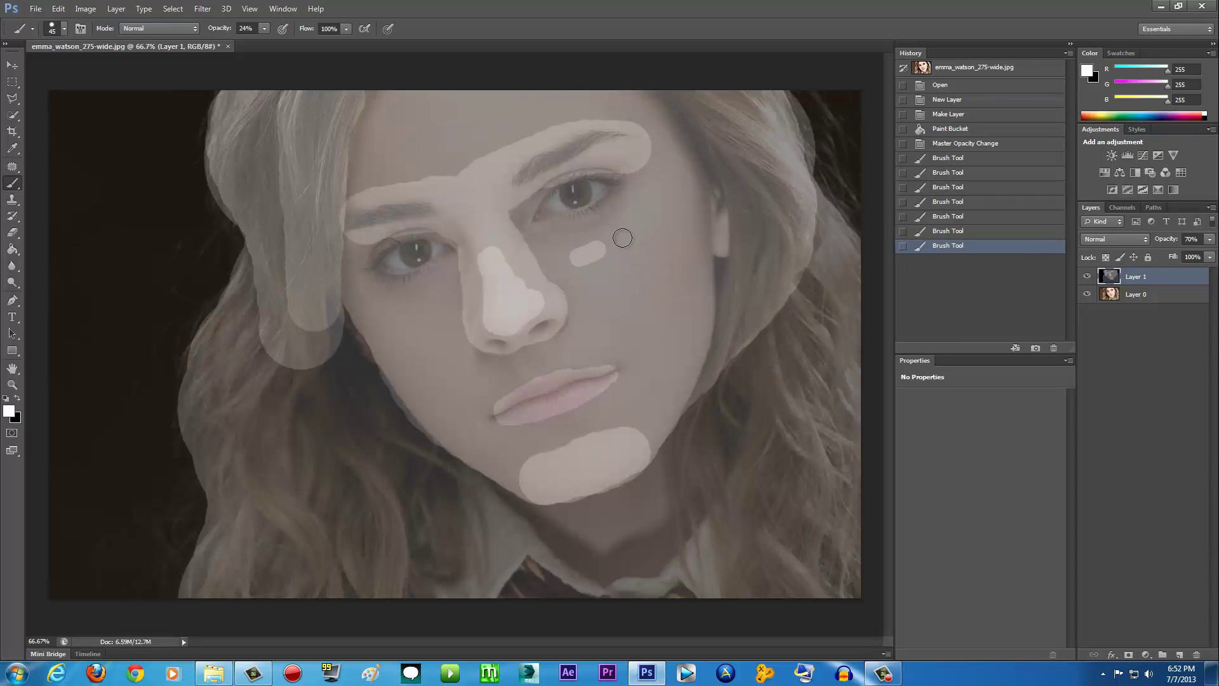
mouse_move(622, 238)
left_mouse_down()
mouse_move(667, 220)
mouse_move(676, 255)
mouse_move(665, 306)
mouse_move(640, 327)
mouse_move(581, 263)
mouse_move(604, 275)
mouse_move(619, 256)
mouse_move(624, 289)
left_mouse_up()
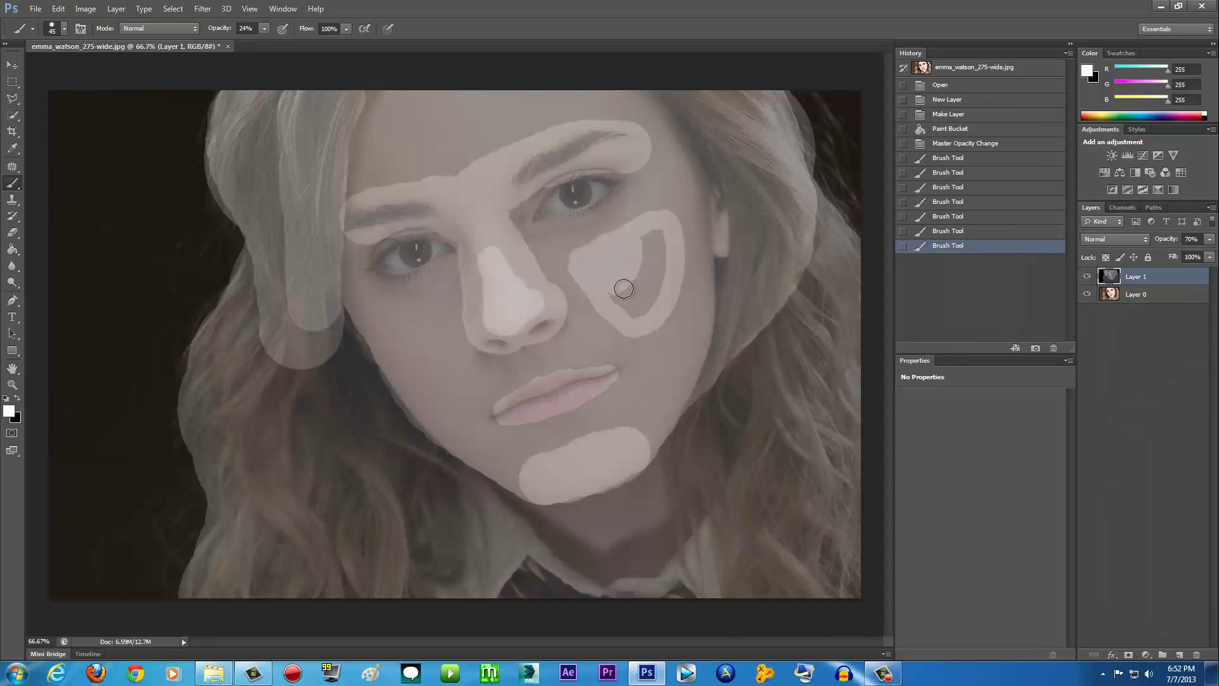
left_click(652, 309)
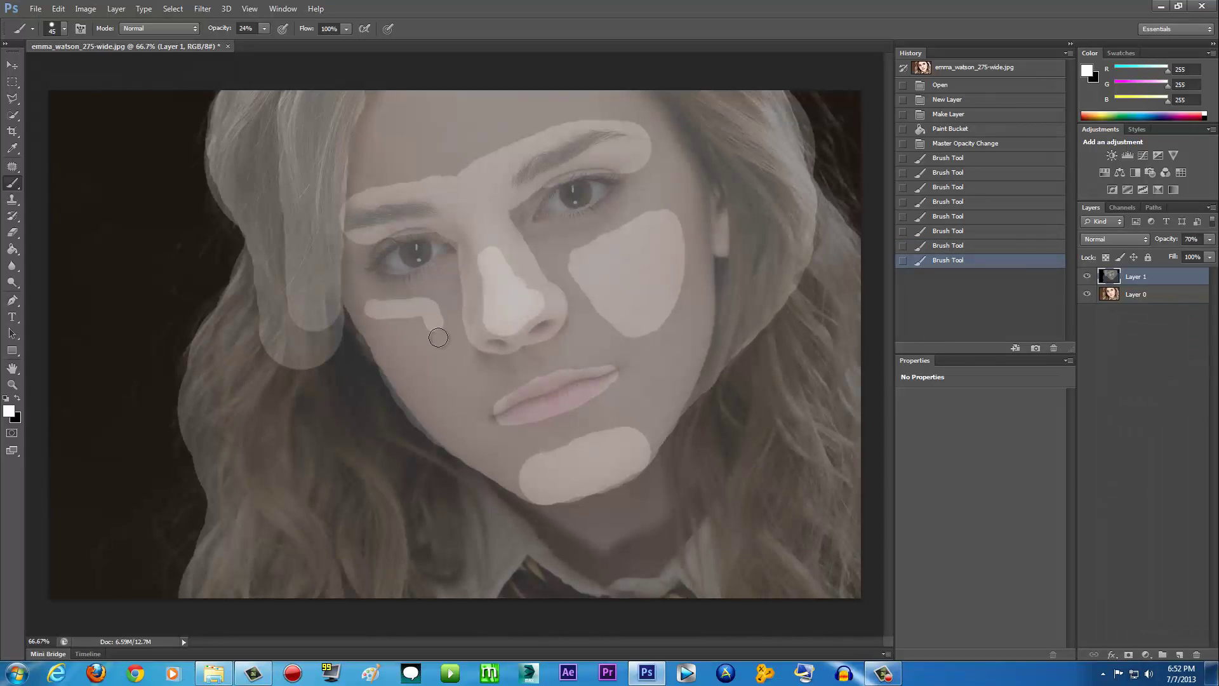
left_click_drag(407, 363, 379, 315)
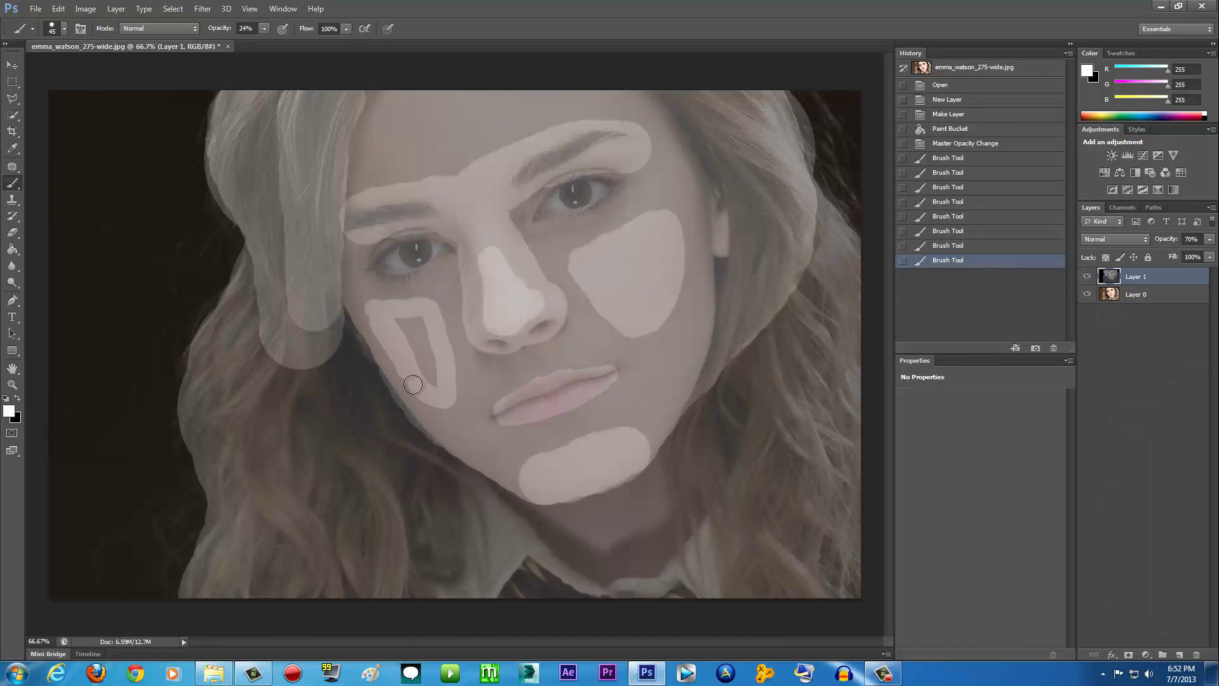
mouse_move(417, 386)
left_mouse_down()
mouse_move(401, 306)
mouse_move(428, 362)
left_mouse_up()
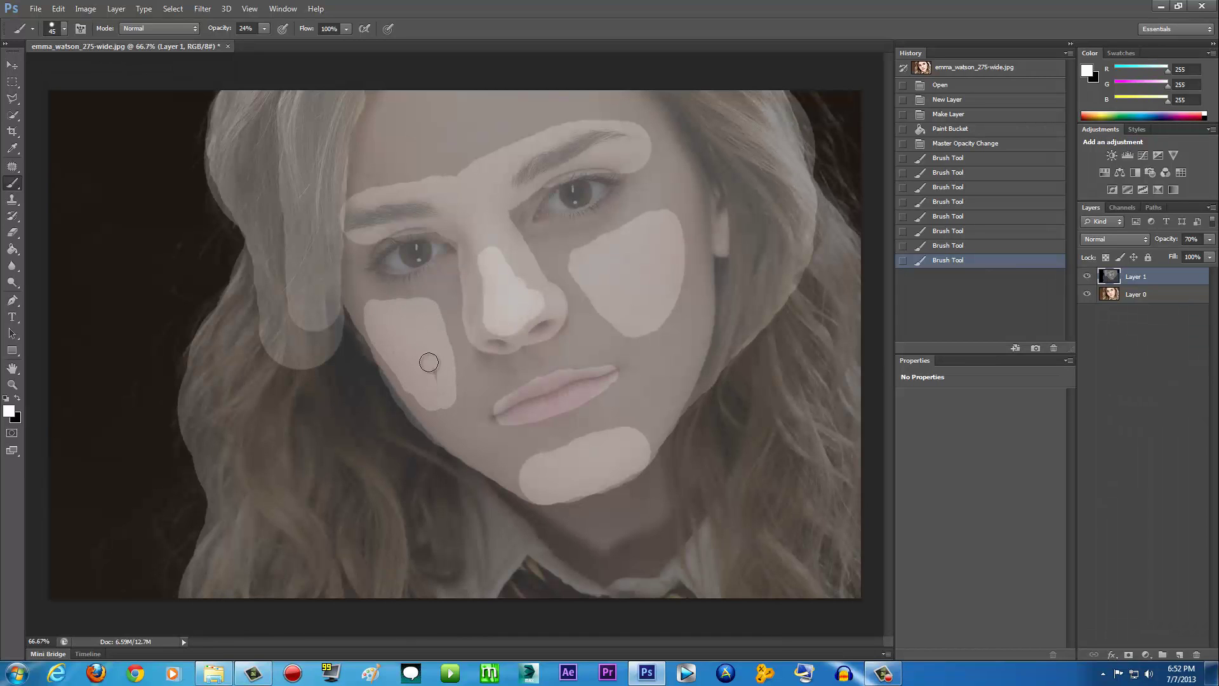
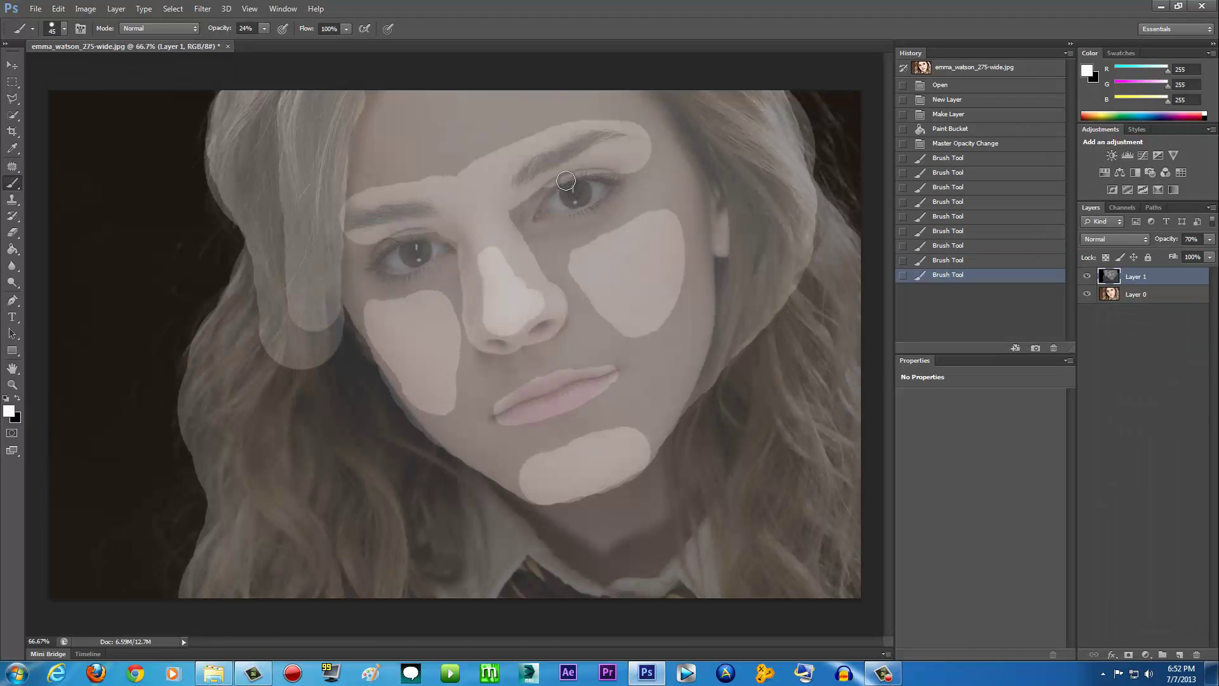
Switch the brush to black at 9% opacity and darken the eye sockets, the area around the ear, the neck and the collar opening.
left_click(19, 398)
left_click(261, 29)
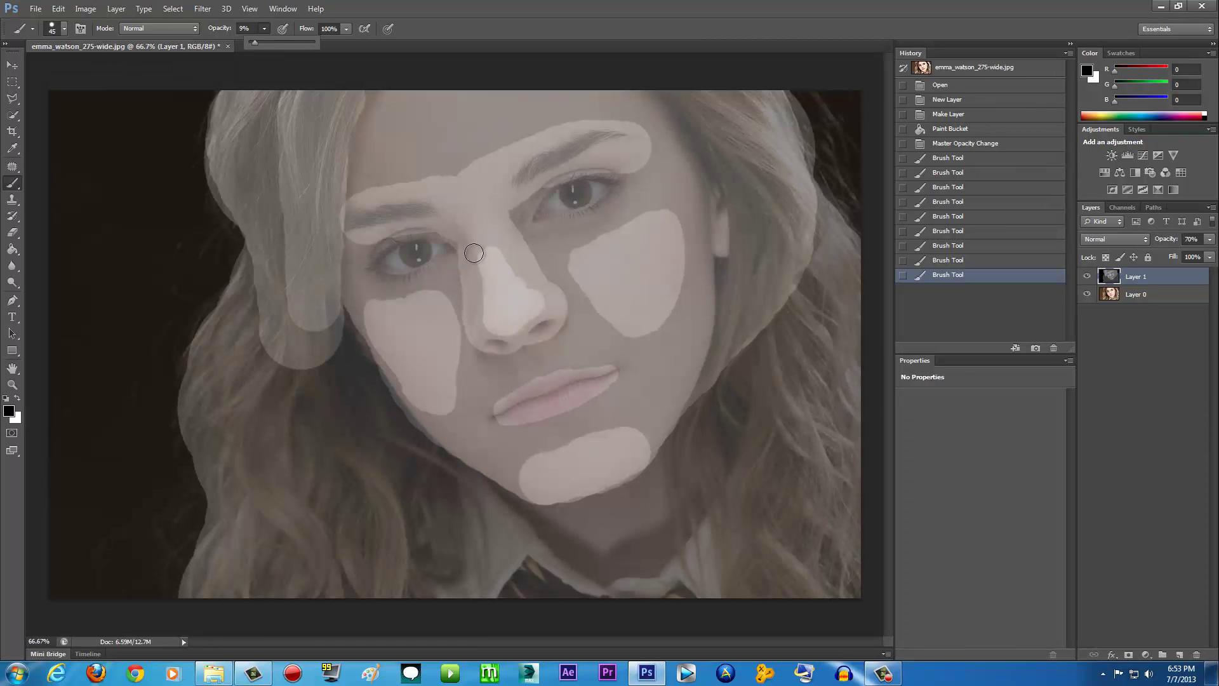
left_click(375, 267)
mouse_move(375, 268)
left_mouse_down()
mouse_move(392, 249)
mouse_move(444, 247)
mouse_move(394, 270)
mouse_move(446, 257)
mouse_move(377, 270)
mouse_move(408, 250)
mouse_move(445, 250)
mouse_move(414, 261)
left_mouse_up()
mouse_move(581, 210)
left_mouse_down()
mouse_move(535, 216)
mouse_move(580, 183)
mouse_move(612, 182)
mouse_move(543, 222)
mouse_move(615, 189)
mouse_move(579, 197)
mouse_move(595, 193)
left_mouse_up()
mouse_move(720, 179)
left_mouse_down()
mouse_move(700, 150)
mouse_move(725, 290)
mouse_move(730, 168)
mouse_move(692, 123)
mouse_move(736, 199)
mouse_move(725, 287)
left_mouse_up()
mouse_move(697, 438)
left_mouse_down()
mouse_move(662, 472)
mouse_move(613, 501)
mouse_move(547, 511)
mouse_move(481, 483)
mouse_move(585, 551)
mouse_move(603, 514)
mouse_move(589, 525)
mouse_move(624, 537)
mouse_move(624, 553)
mouse_move(626, 498)
mouse_move(601, 527)
mouse_move(599, 572)
mouse_move(584, 564)
mouse_move(642, 536)
mouse_move(561, 543)
mouse_move(718, 461)
mouse_move(685, 459)
mouse_move(639, 546)
mouse_move(730, 460)
mouse_move(723, 420)
mouse_move(689, 521)
mouse_move(660, 559)
mouse_move(519, 582)
mouse_move(584, 610)
left_mouse_up()
left_click_drag(660, 603, 686, 604)
Raise the opacity of Layer 1 to 100% and darken a small spot inside the ear area with the black brush.
left_click(1210, 239)
left_click_drag(1193, 256, 1212, 256)
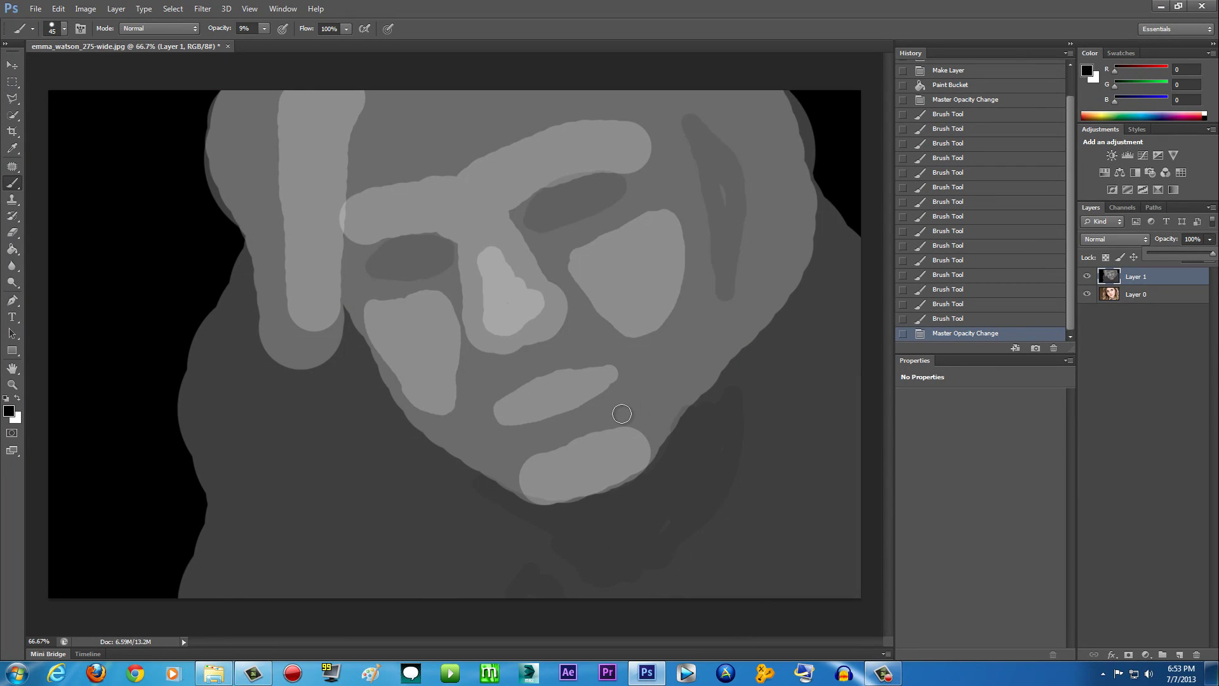
left_click_drag(721, 179, 730, 206)
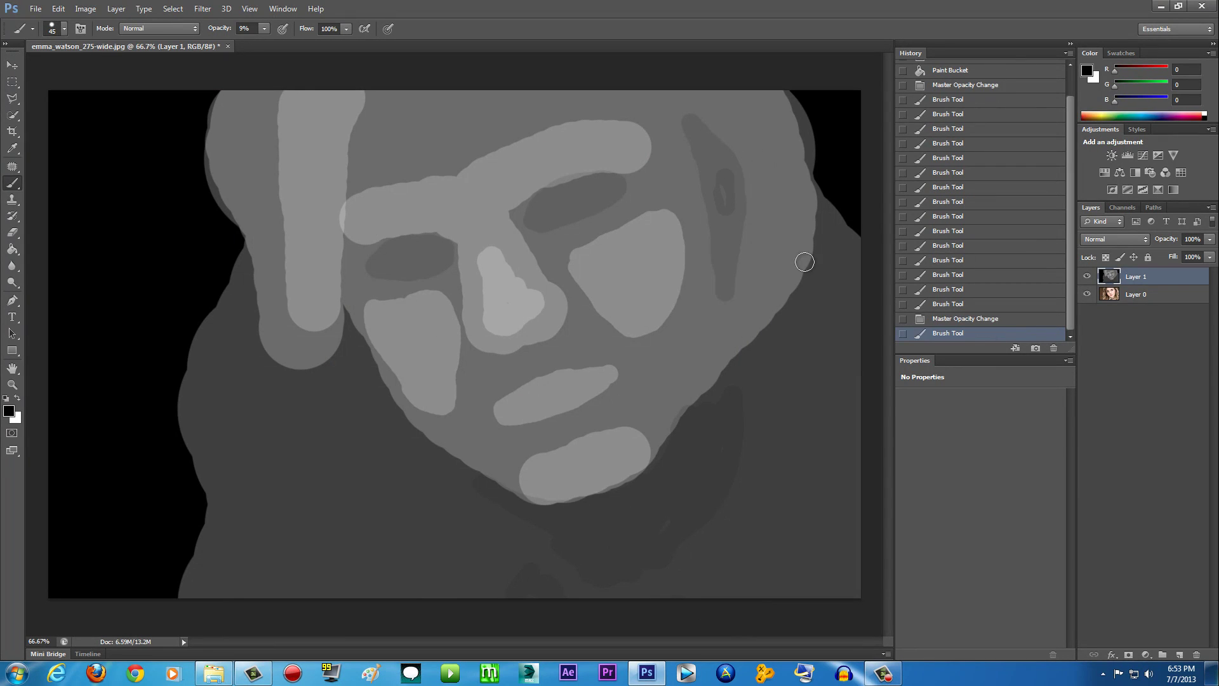
Undo the last dab inside the ear area and apply a Gaussian Blur with a 14.1 px radius to Layer 1.
key("ctrl+z")
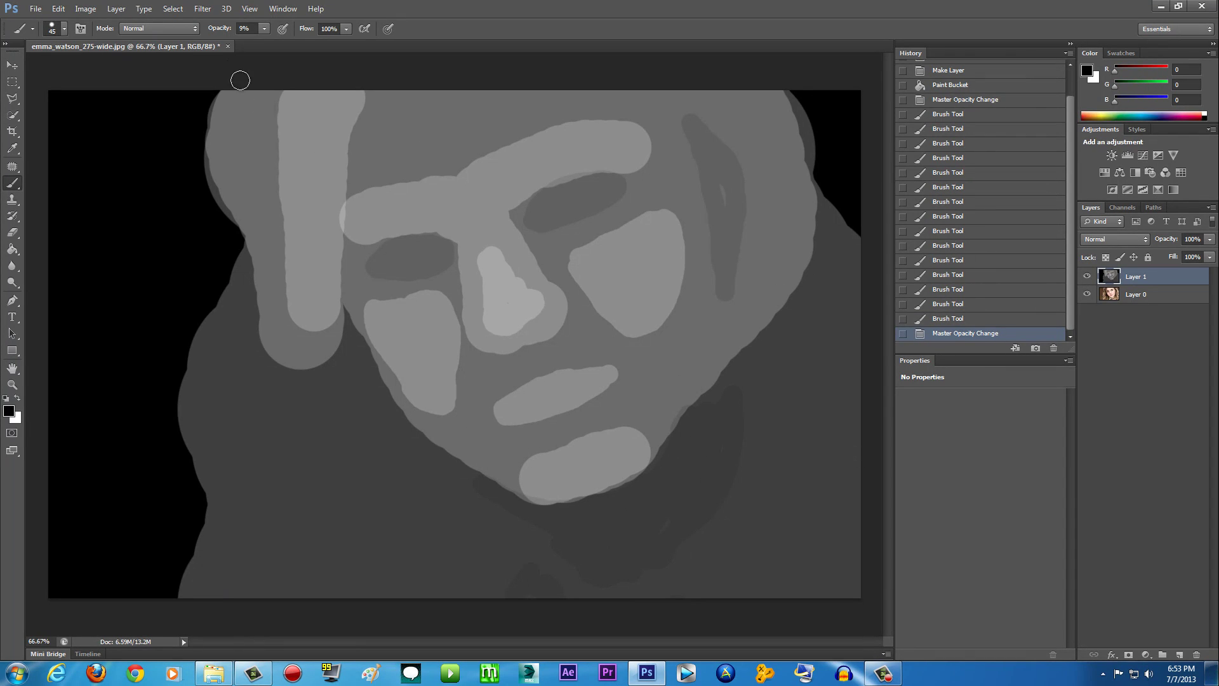
left_click(201, 9)
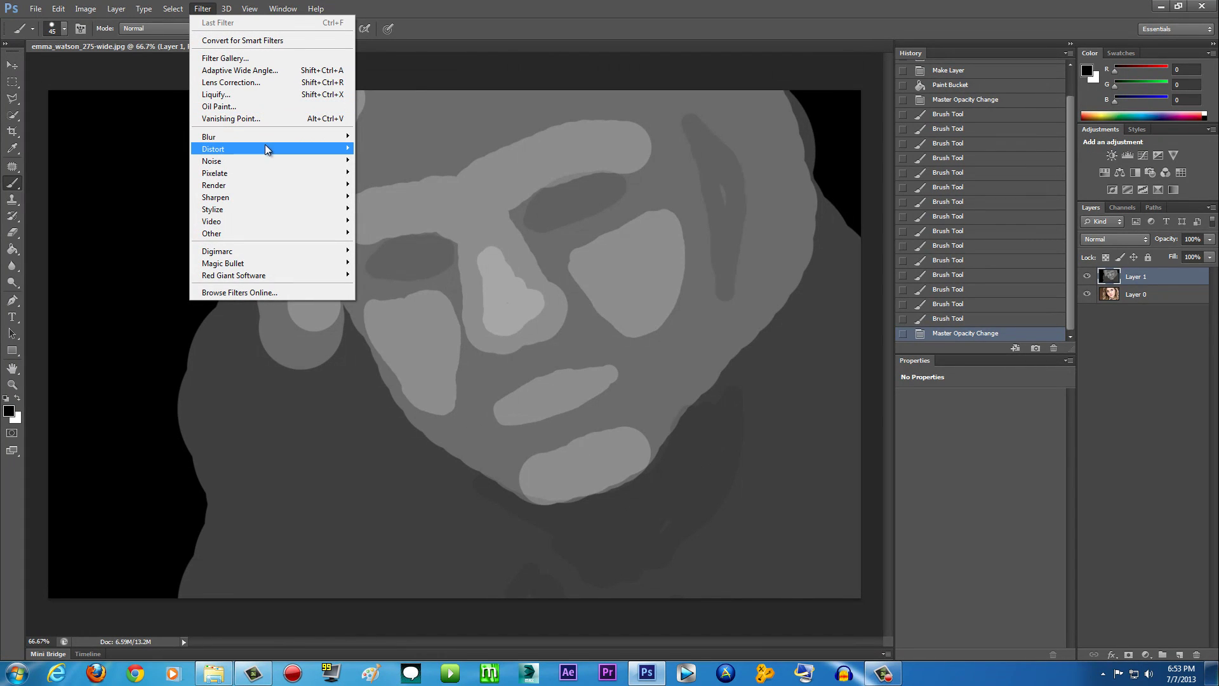
mouse_move(274, 137)
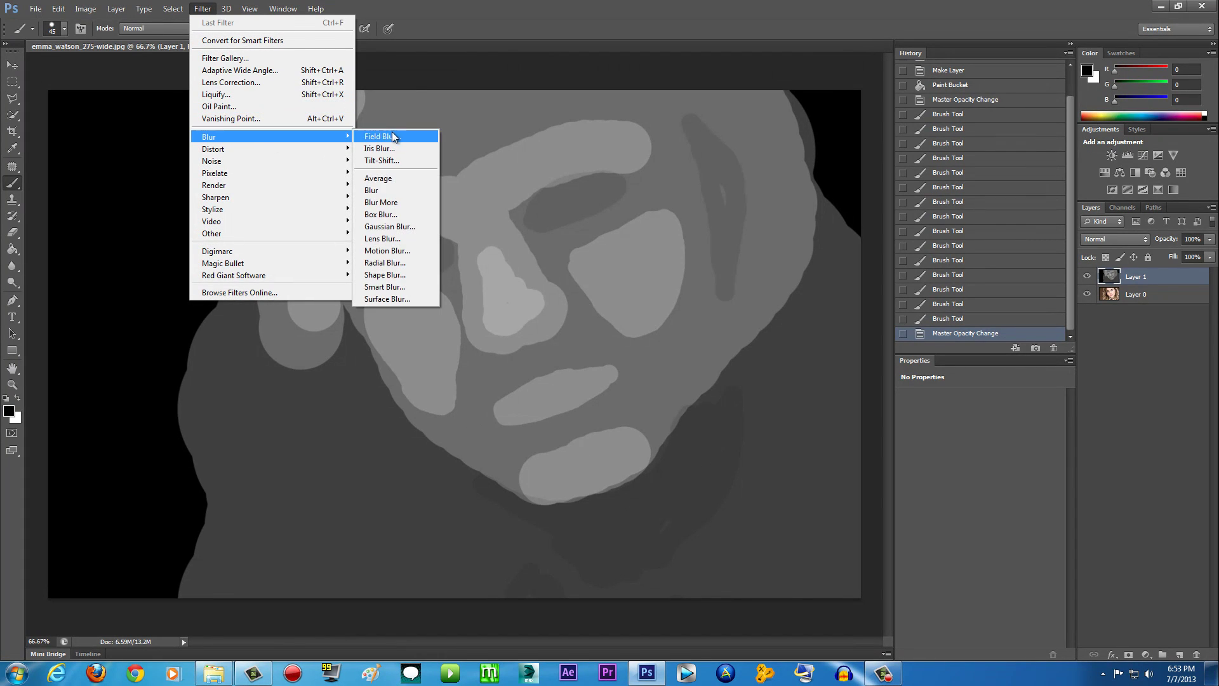
left_click(398, 226)
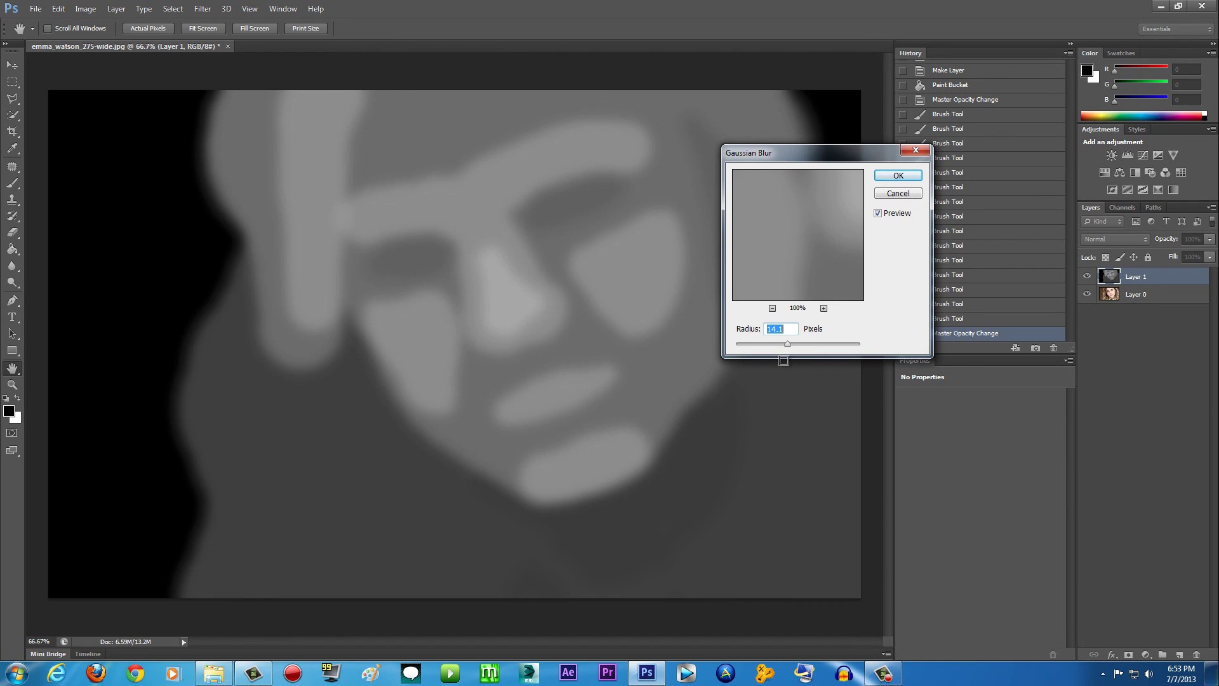
left_click(896, 178)
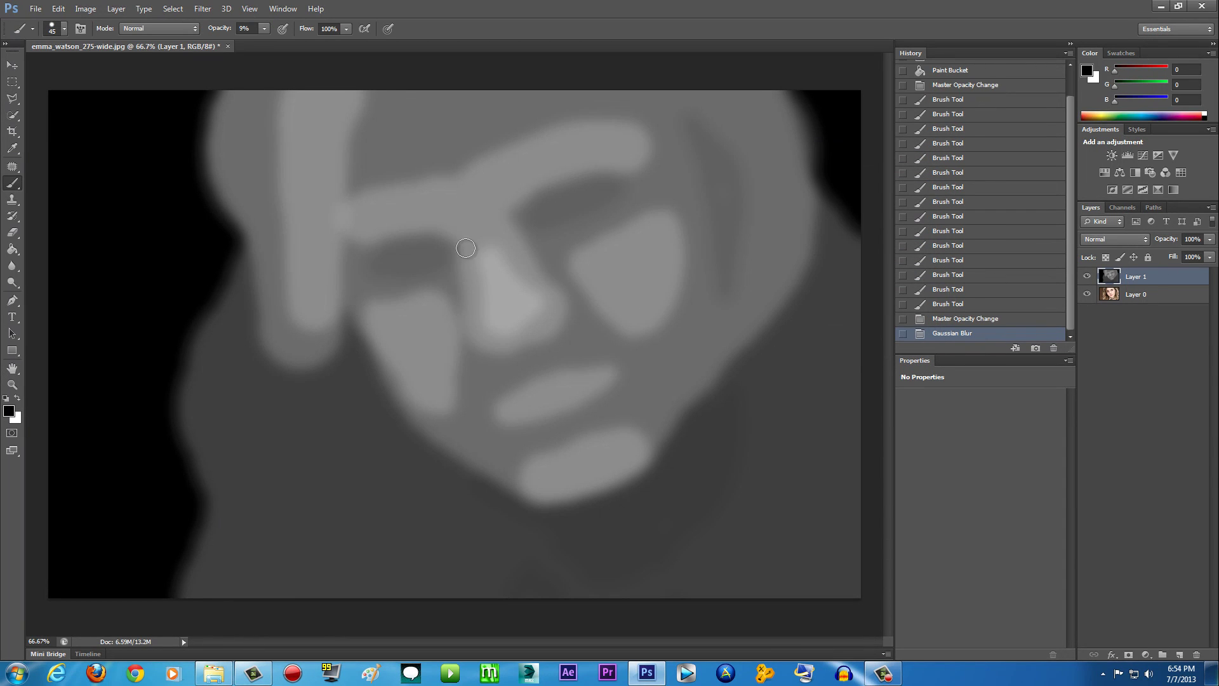
left_click(1087, 276)
left_click(1087, 277)
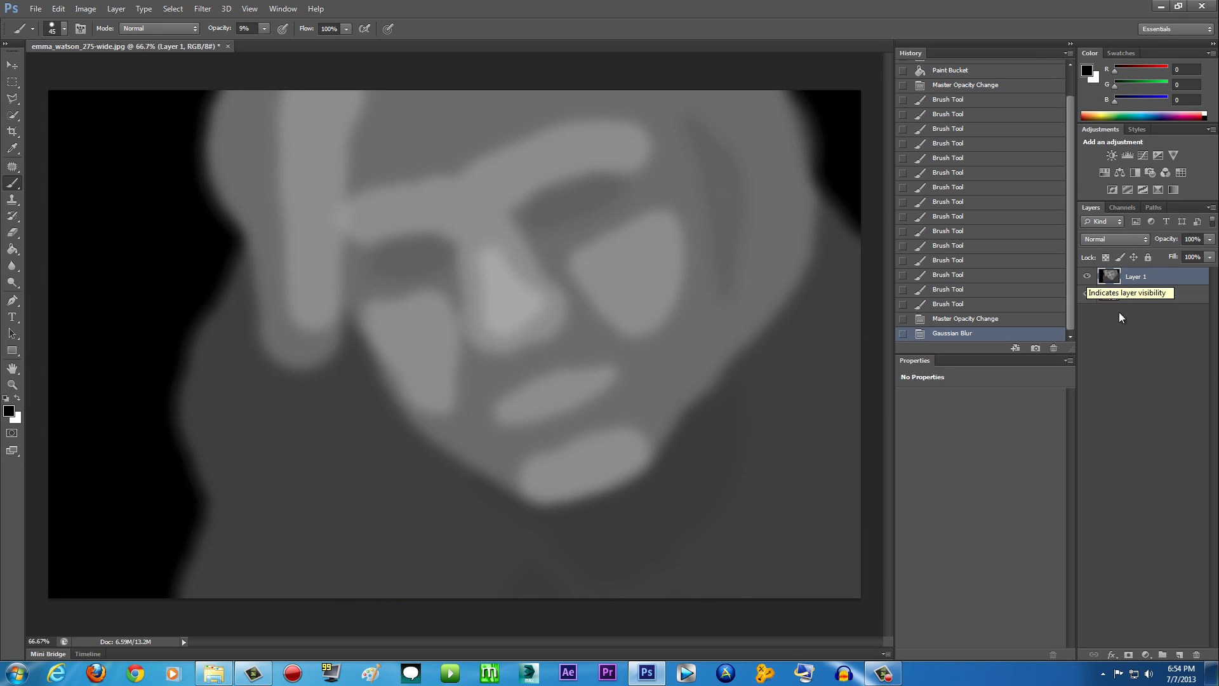
Save the document as a layered Photoshop file named emmawatson in the Displacement Maps Tutorial folder, with Maximize Compatibility on.
left_click(36, 9)
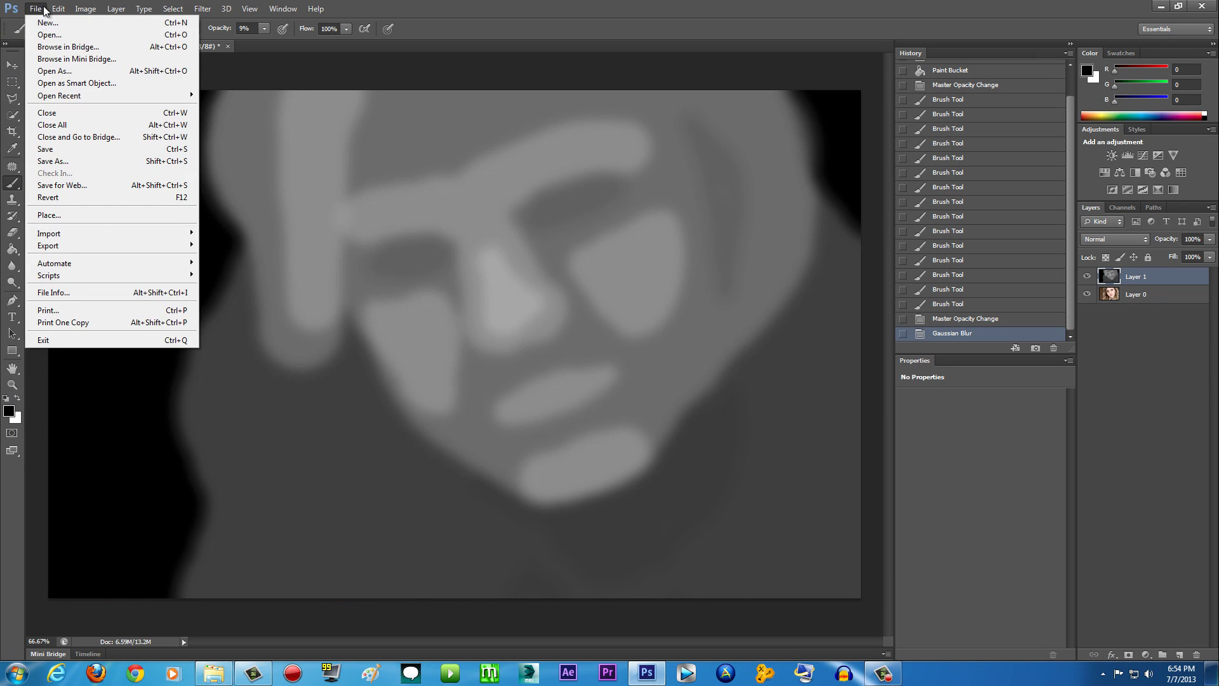
left_click(61, 163)
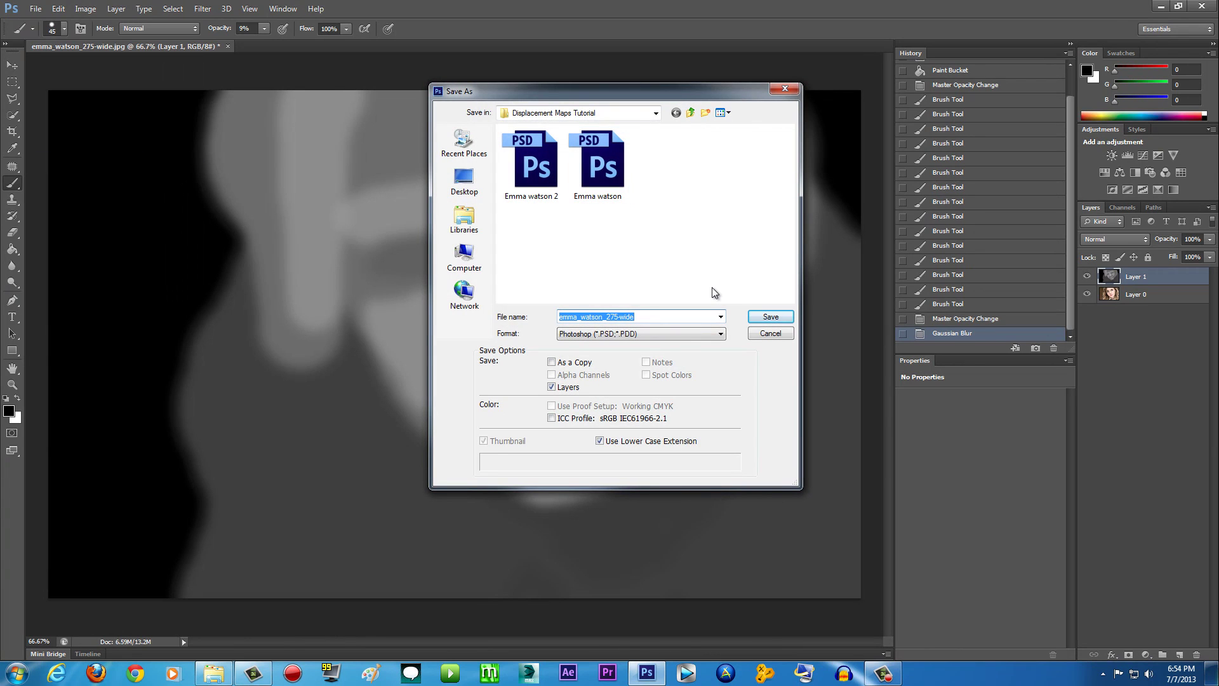
type("emmaw")
key("Return")
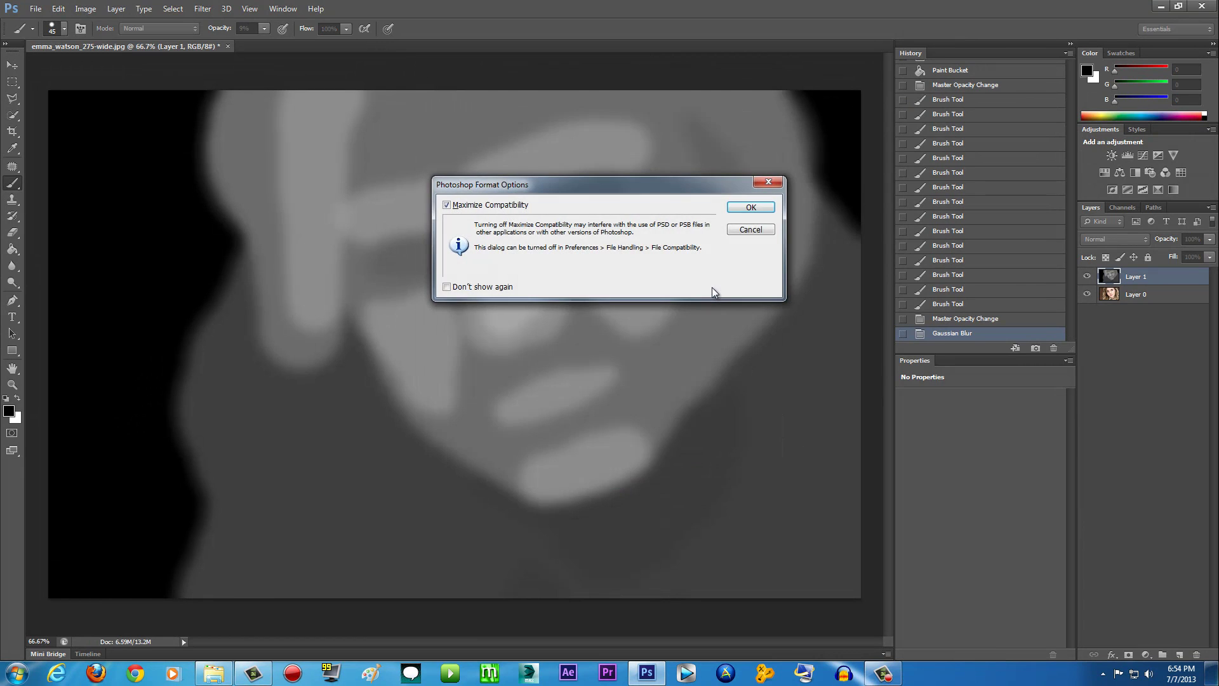
left_click(749, 209)
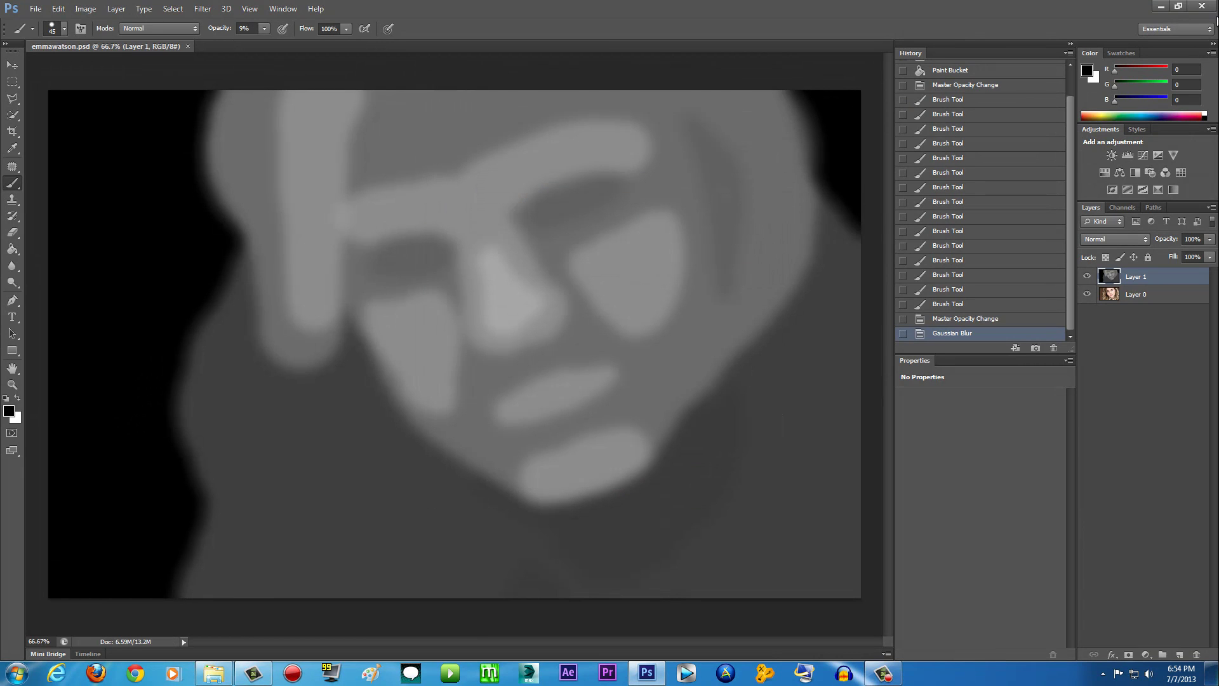
Minimize Photoshop, launch After Effects and dismiss its welcome screen.
left_click(1161, 6)
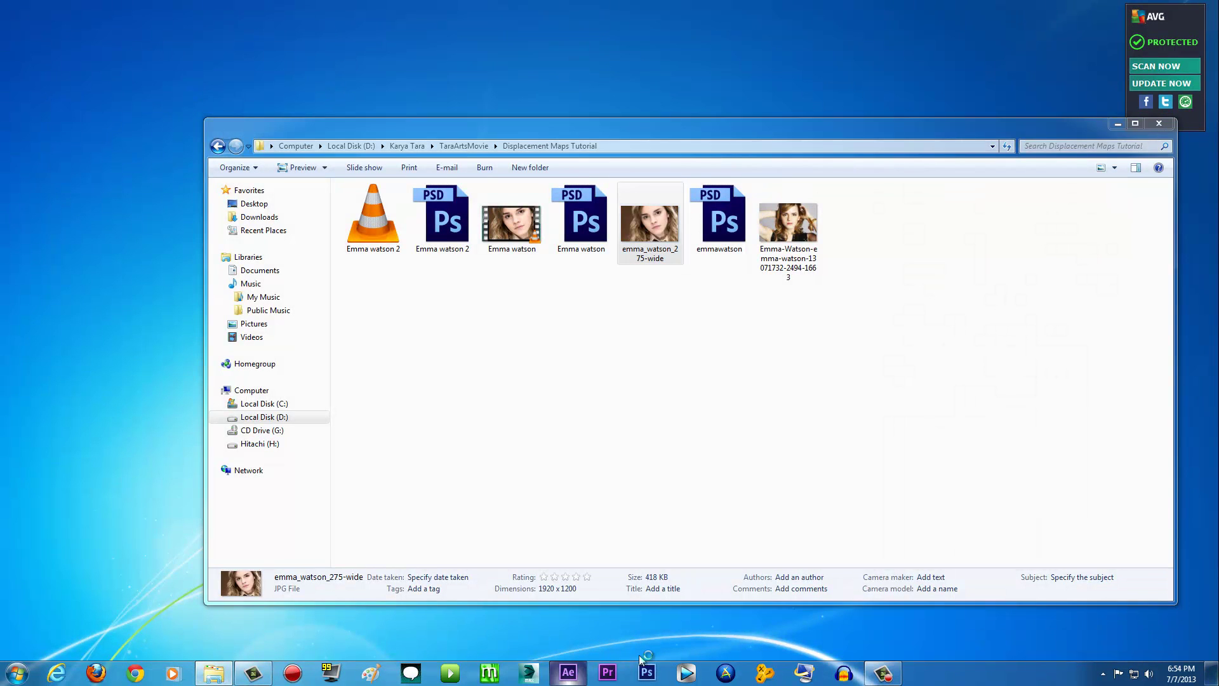
right_click(1003, 52)
left_click(952, 185)
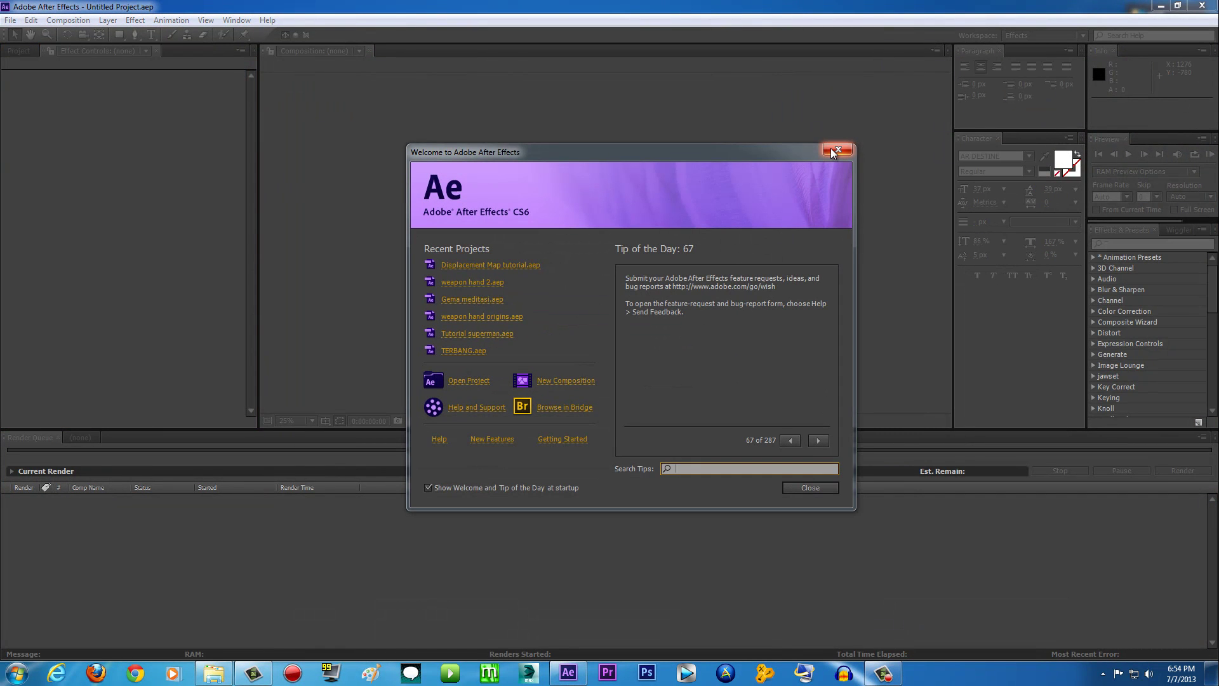
left_click(836, 152)
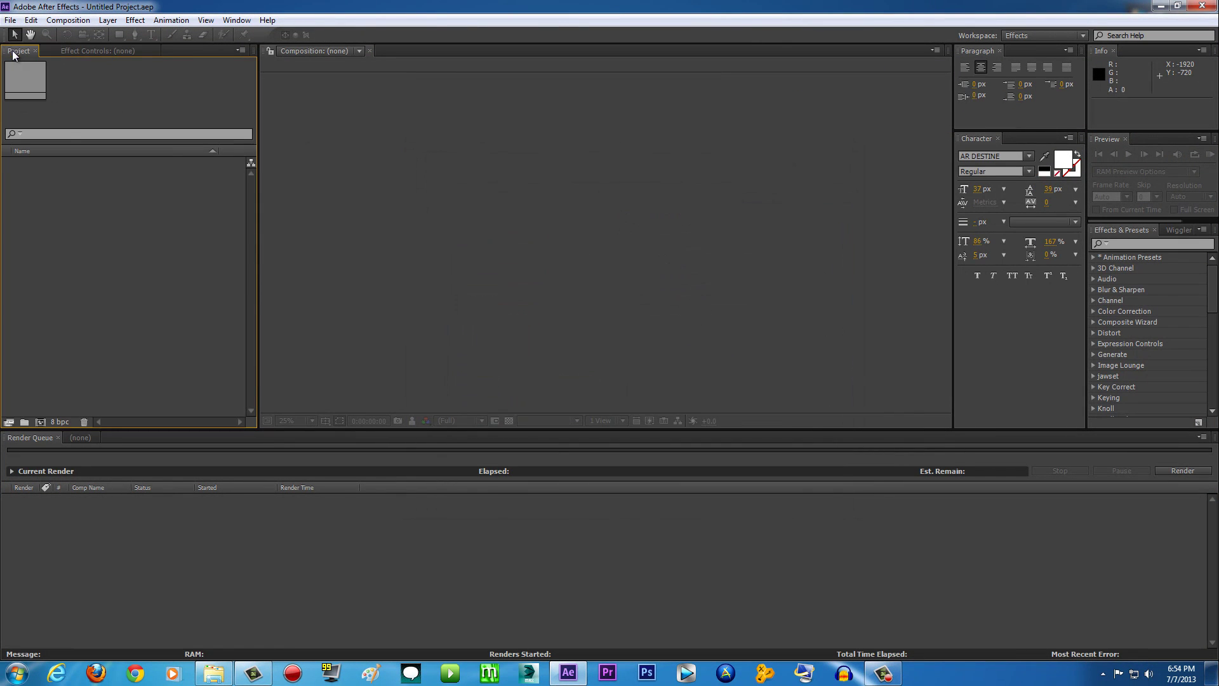
Select the emmawatson PSD in the Displacement Maps Tutorial folder and move the folder window clear of the After Effects project list.
left_click(214, 673)
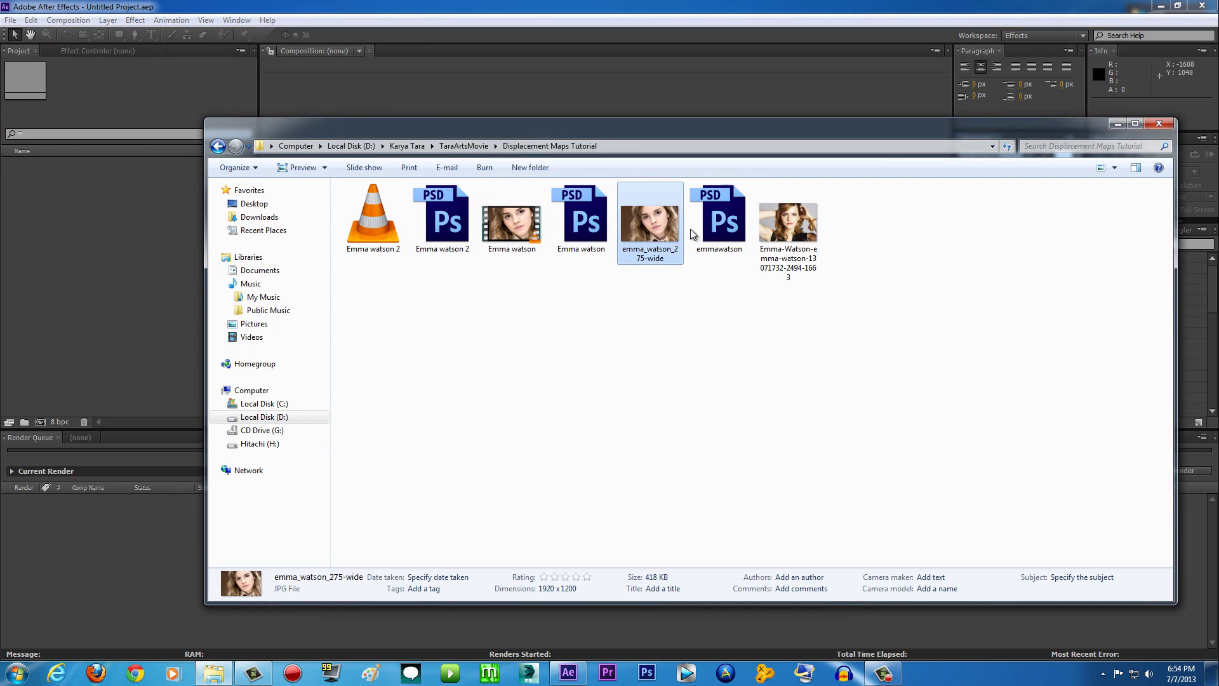
left_click(729, 222)
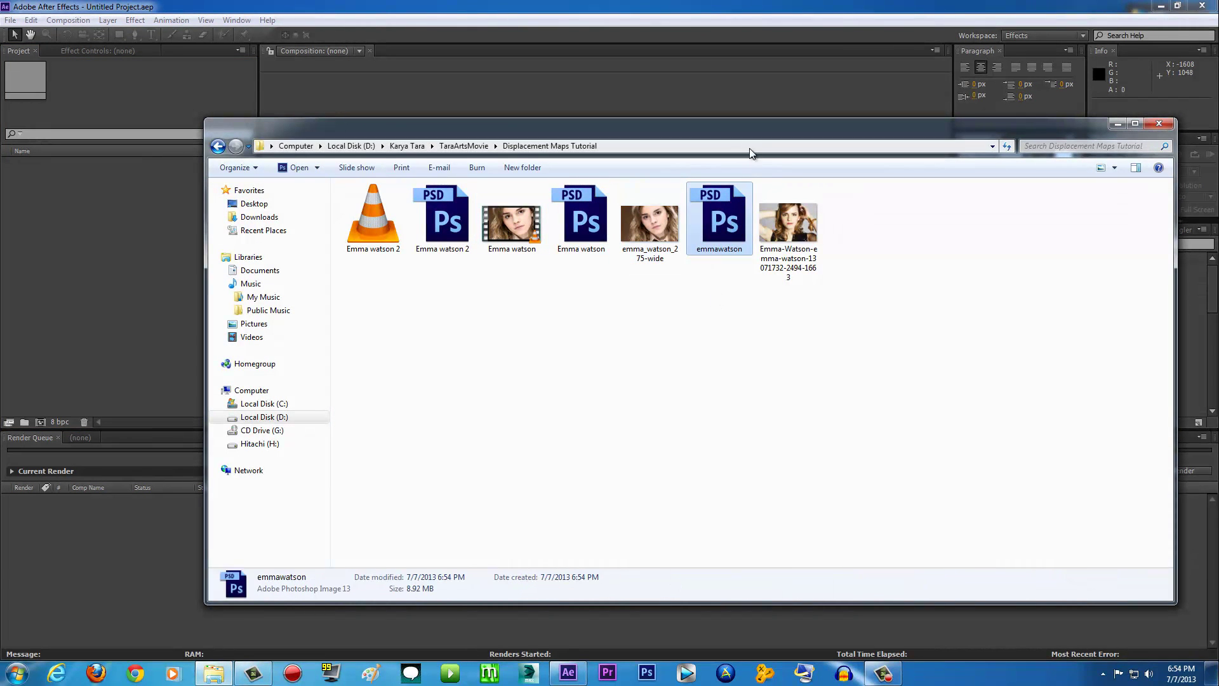
left_click_drag(753, 154, 790, 148)
left_click_drag(772, 221, 127, 253)
left_click(13, 60)
left_click(95, 50)
left_click(19, 51)
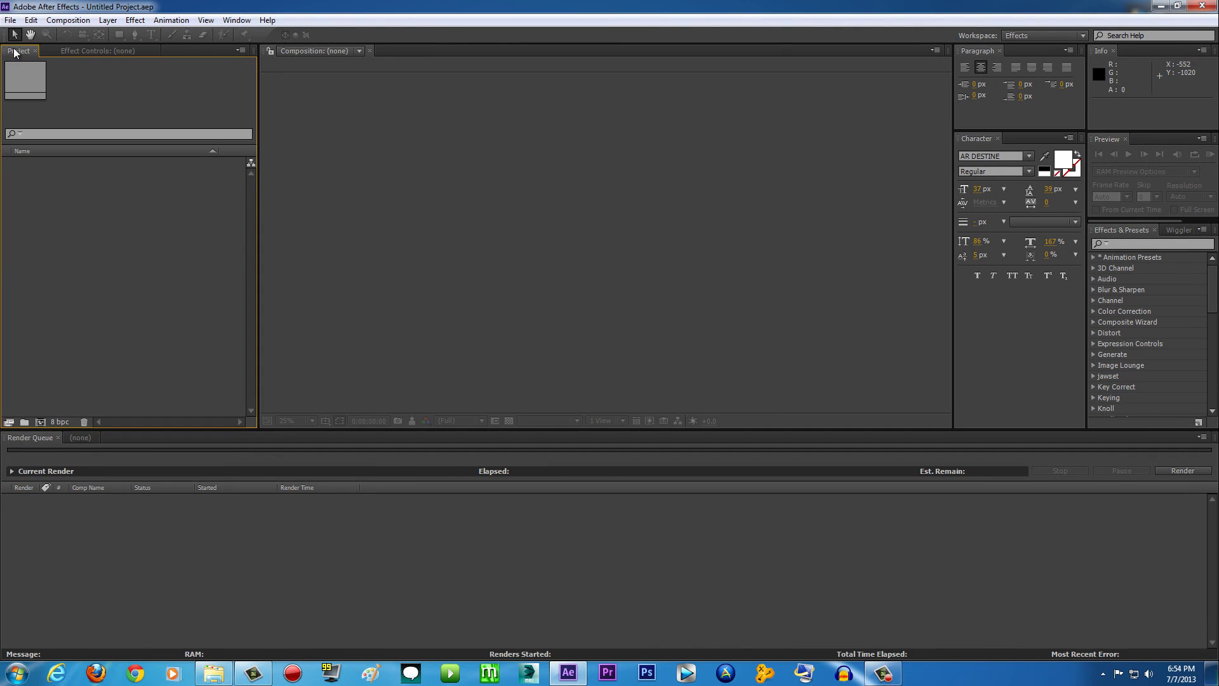
Import emmawatson.psd into the project as Composition - Retain Layer Sizes, with layer styles merged into footage.
left_click(220, 679)
left_click_drag(751, 236, 66, 269)
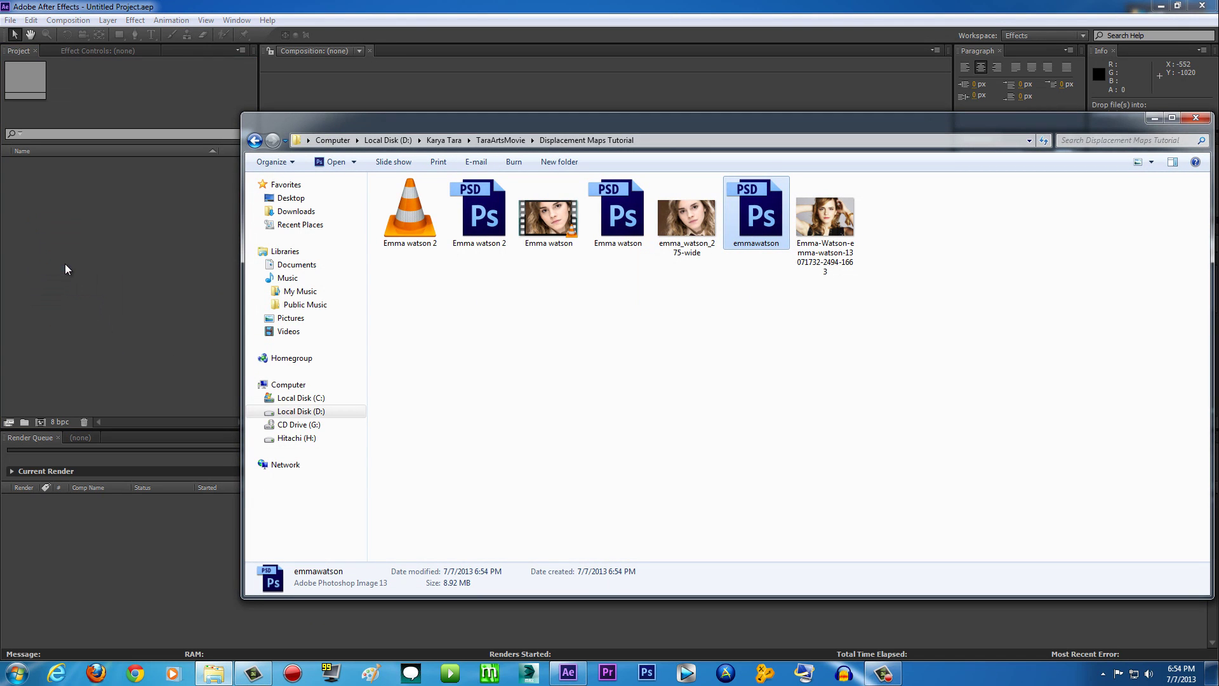
left_click(533, 12)
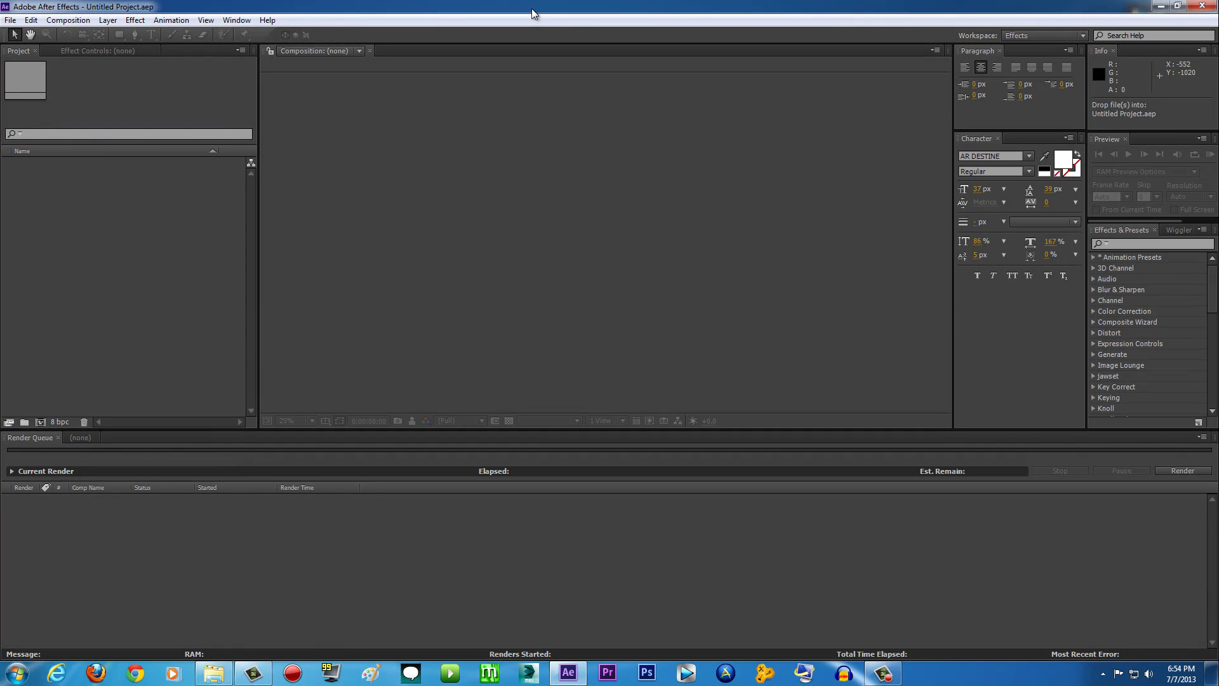
left_click_drag(632, 260, 634, 262)
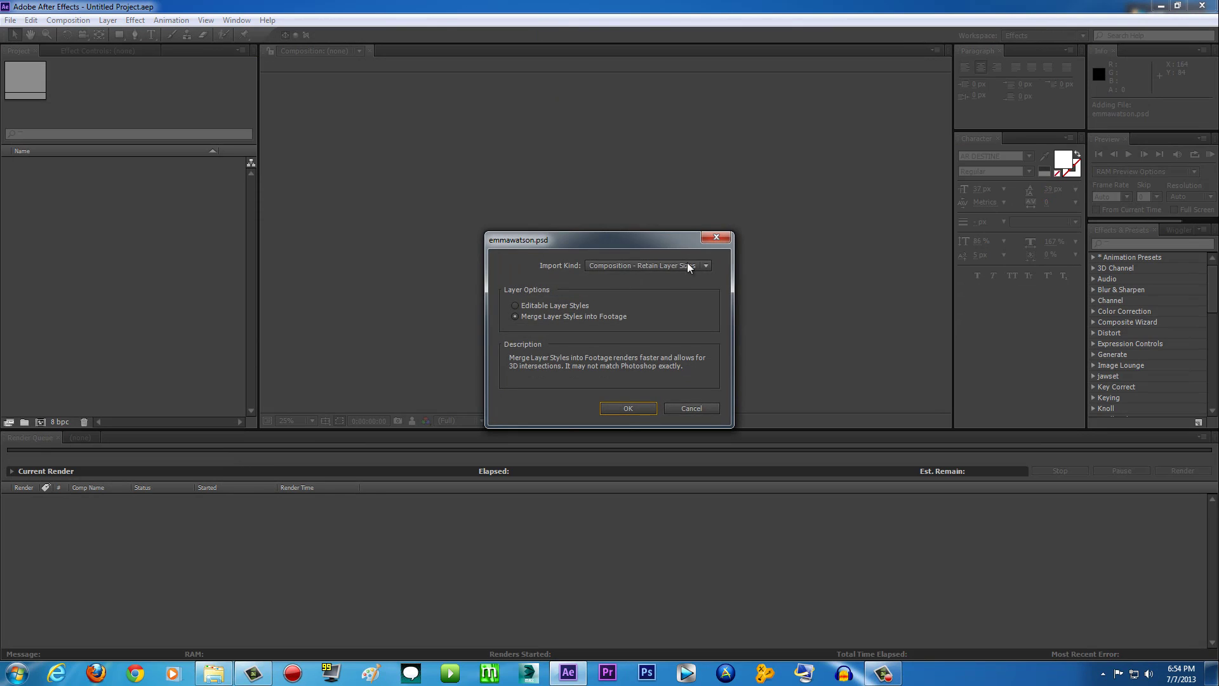
left_click(651, 264)
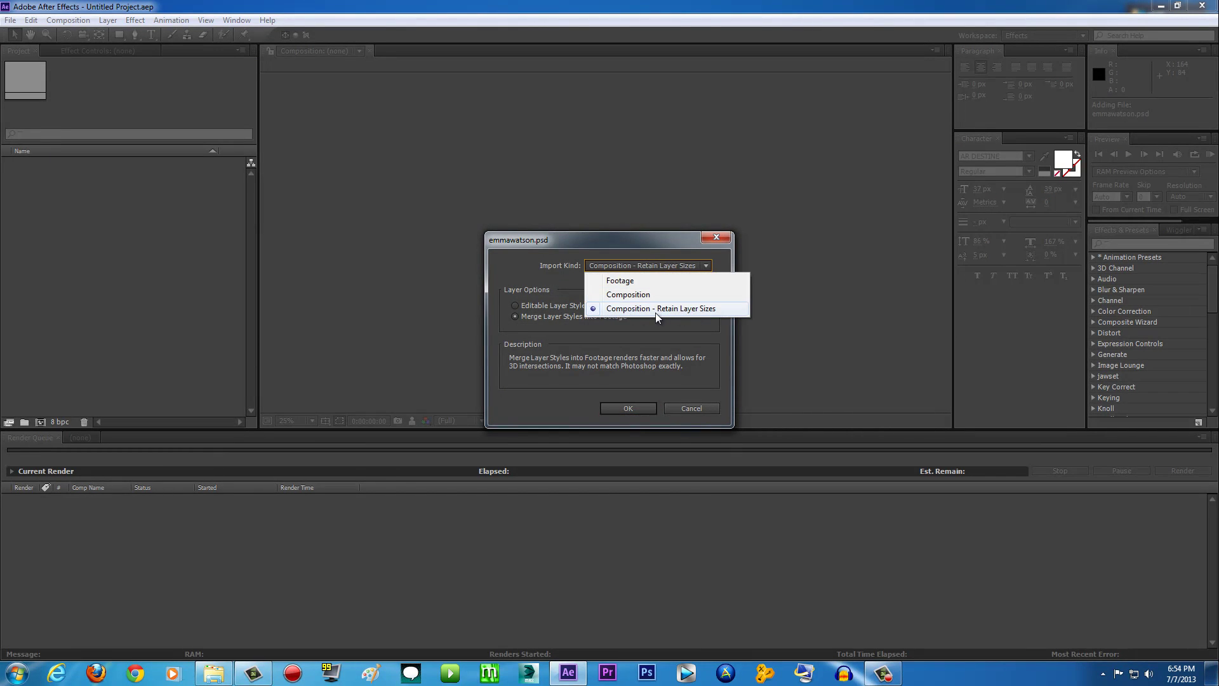
left_click(717, 310)
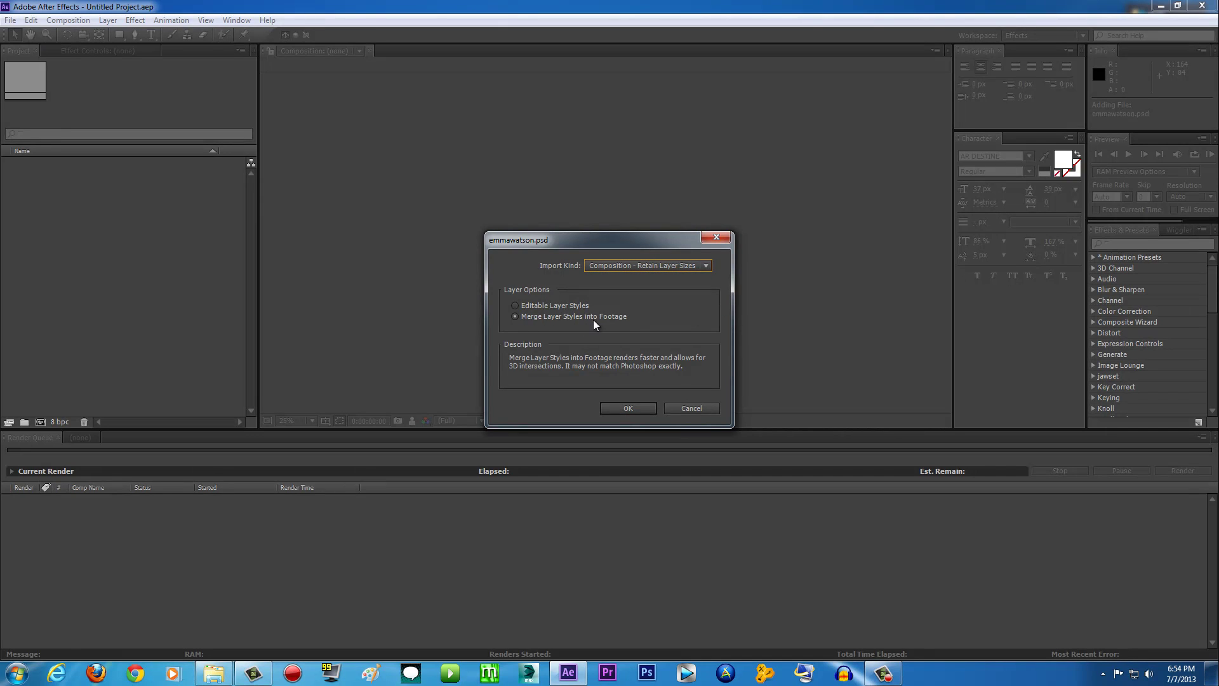
left_click(627, 410)
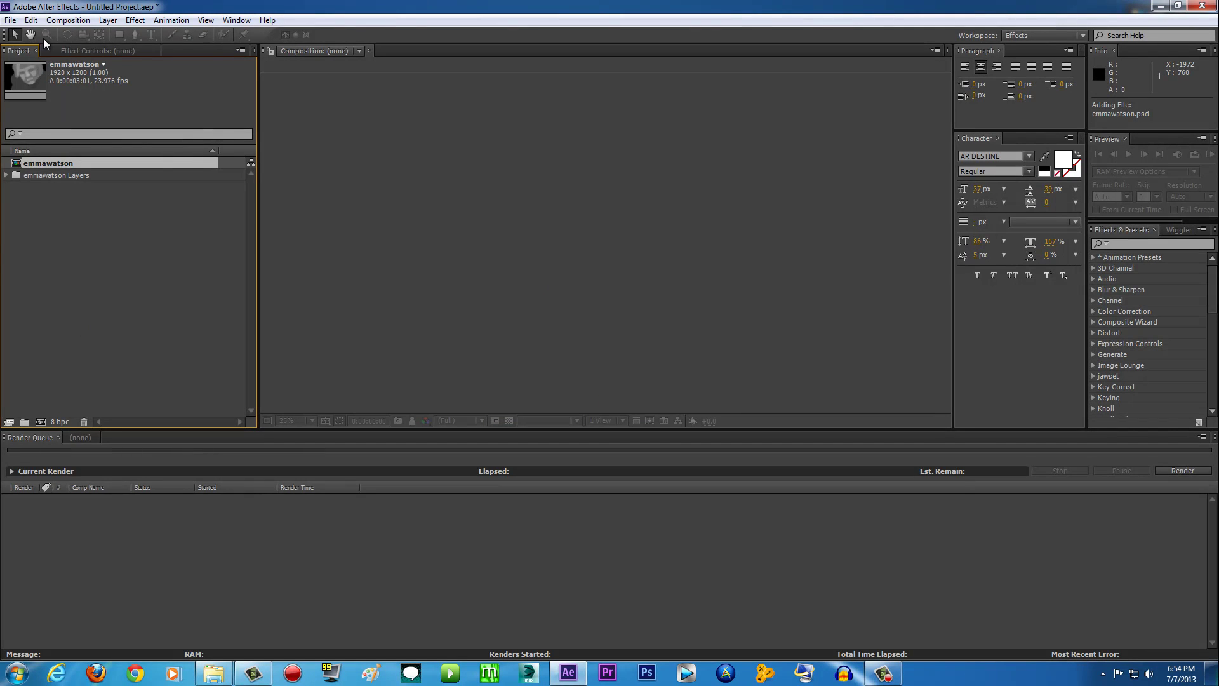
left_click(10, 21)
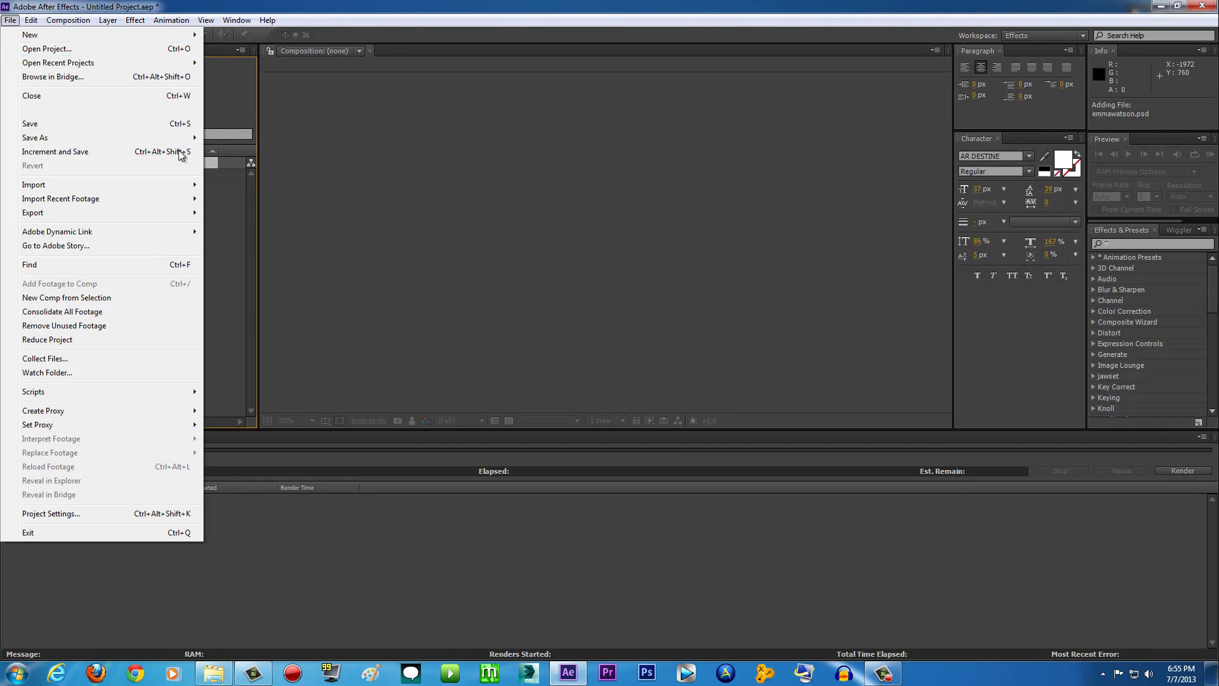
mouse_move(151, 185)
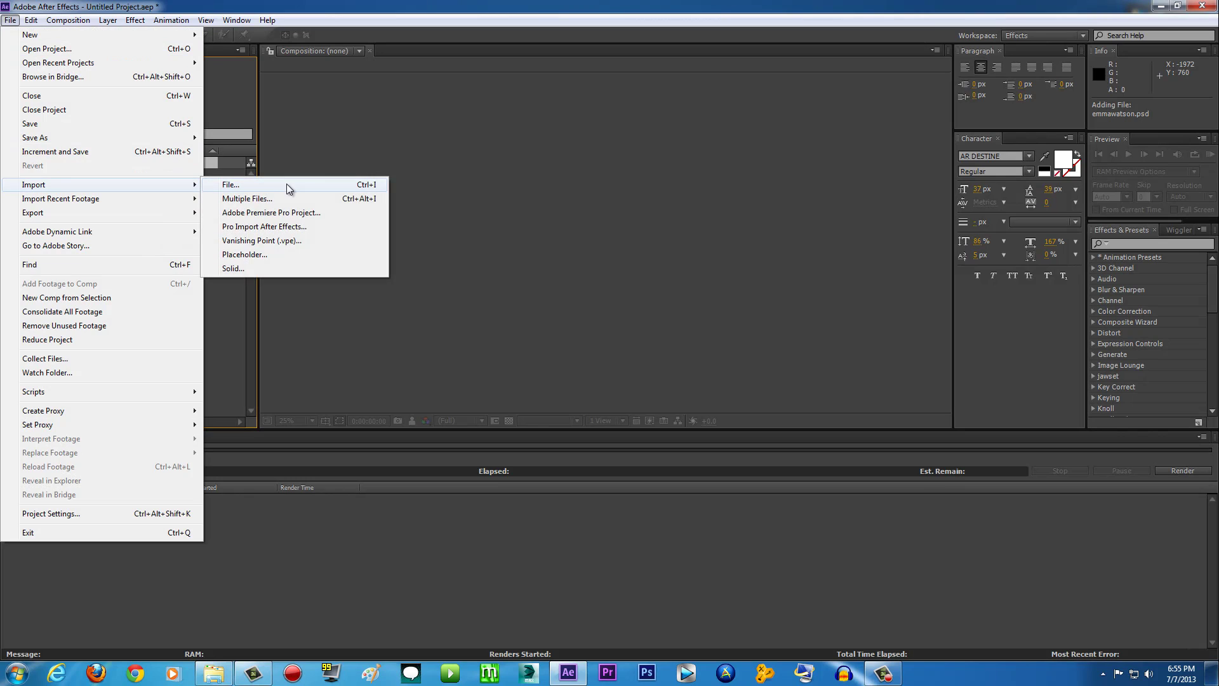
left_click(287, 189)
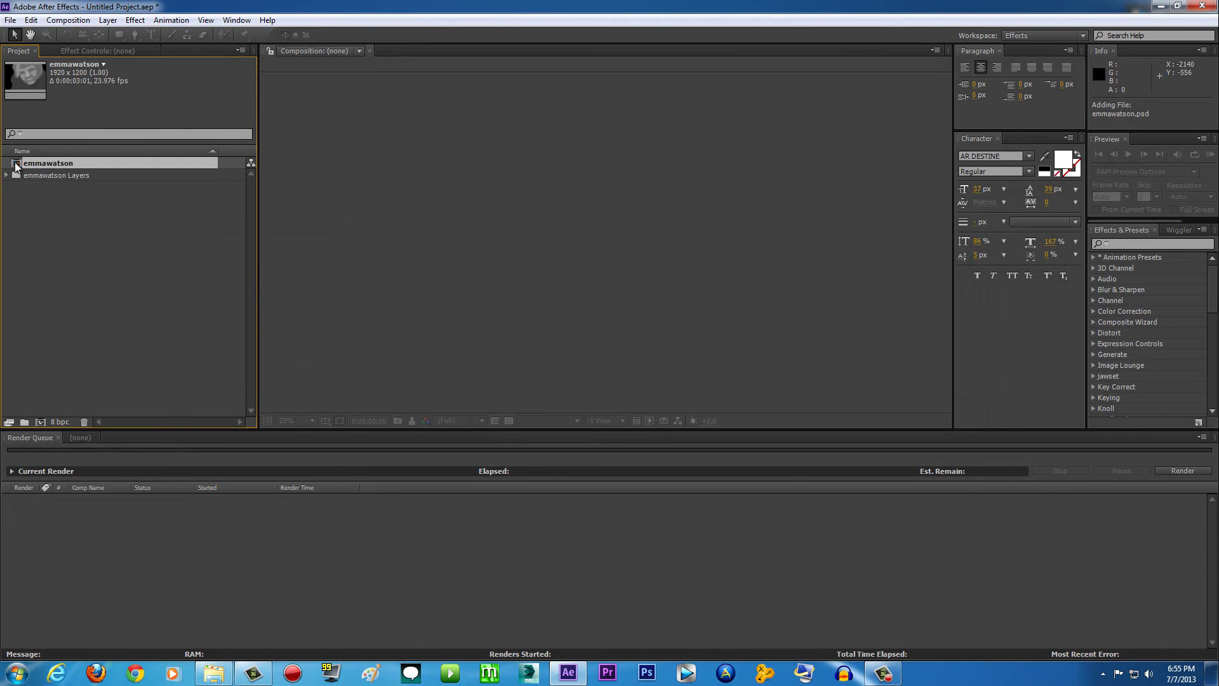
Nest the imported emmawatson composition in a new composition, and open the nested one to show its layers.
left_click_drag(16, 166, 413, 327)
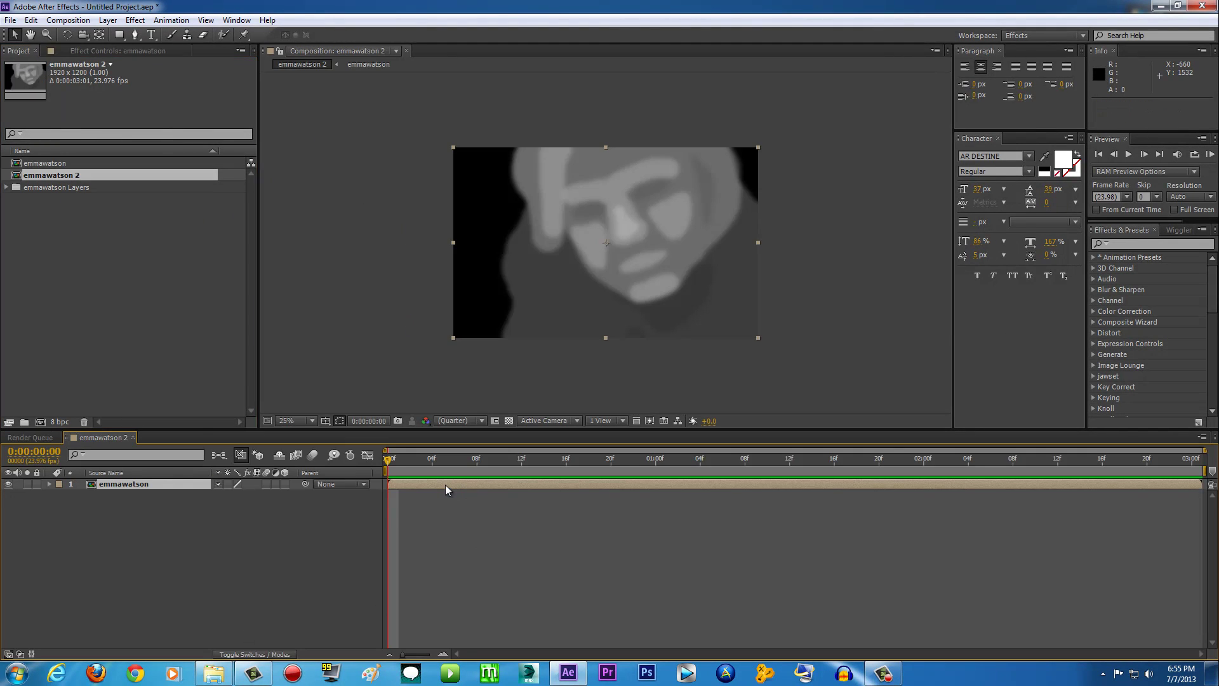
double_click(446, 489)
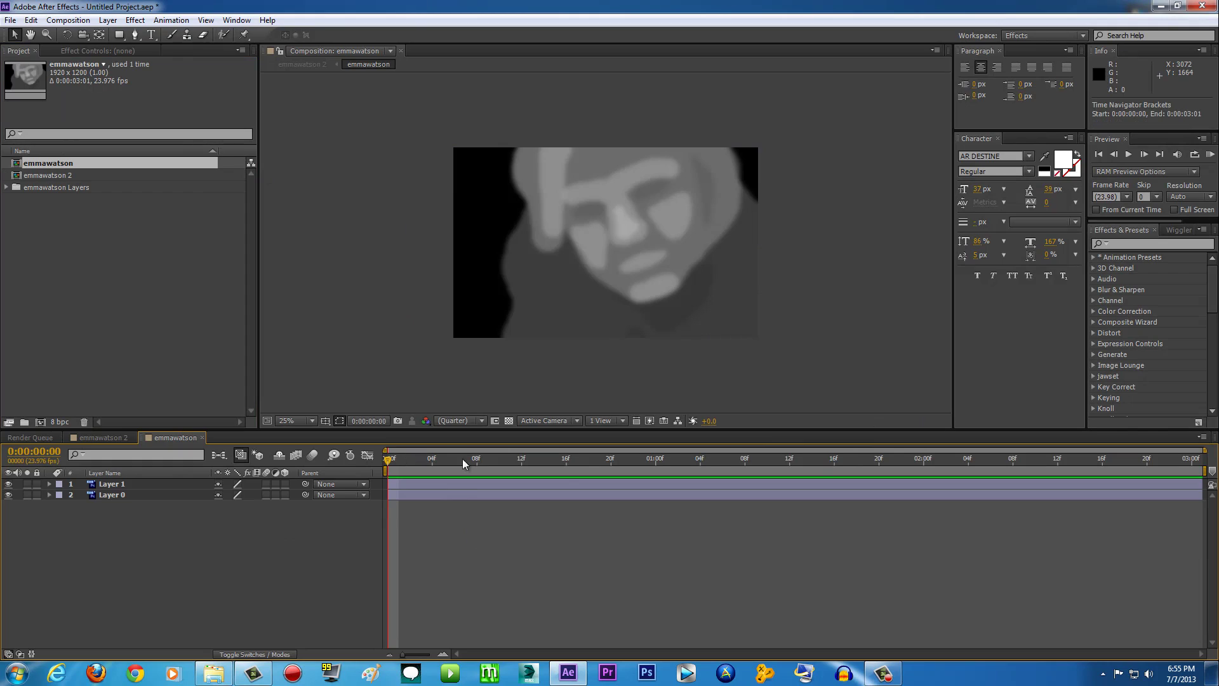
left_click_drag(922, 470, 1035, 459)
left_click(390, 457)
Hide Layer 1 in the emmawatson composition and rename it map.
left_click(311, 421)
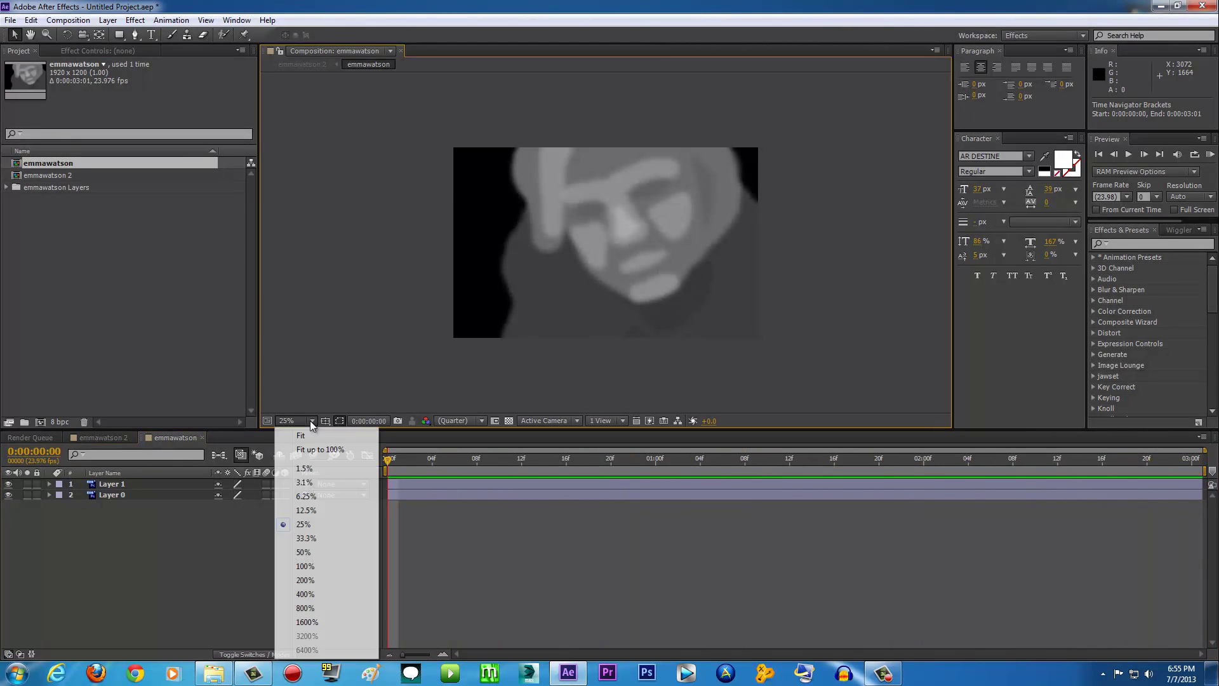
left_click(317, 448)
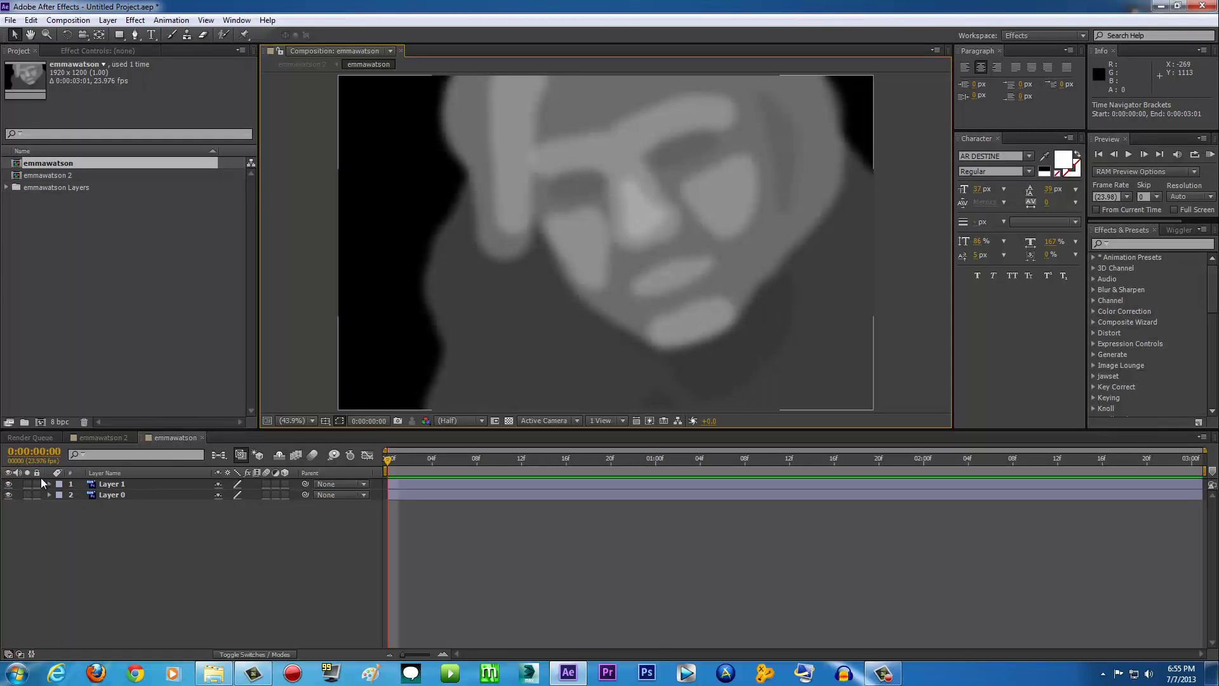
left_click(9, 485)
left_click(9, 485)
left_click(9, 485)
right_click(123, 486)
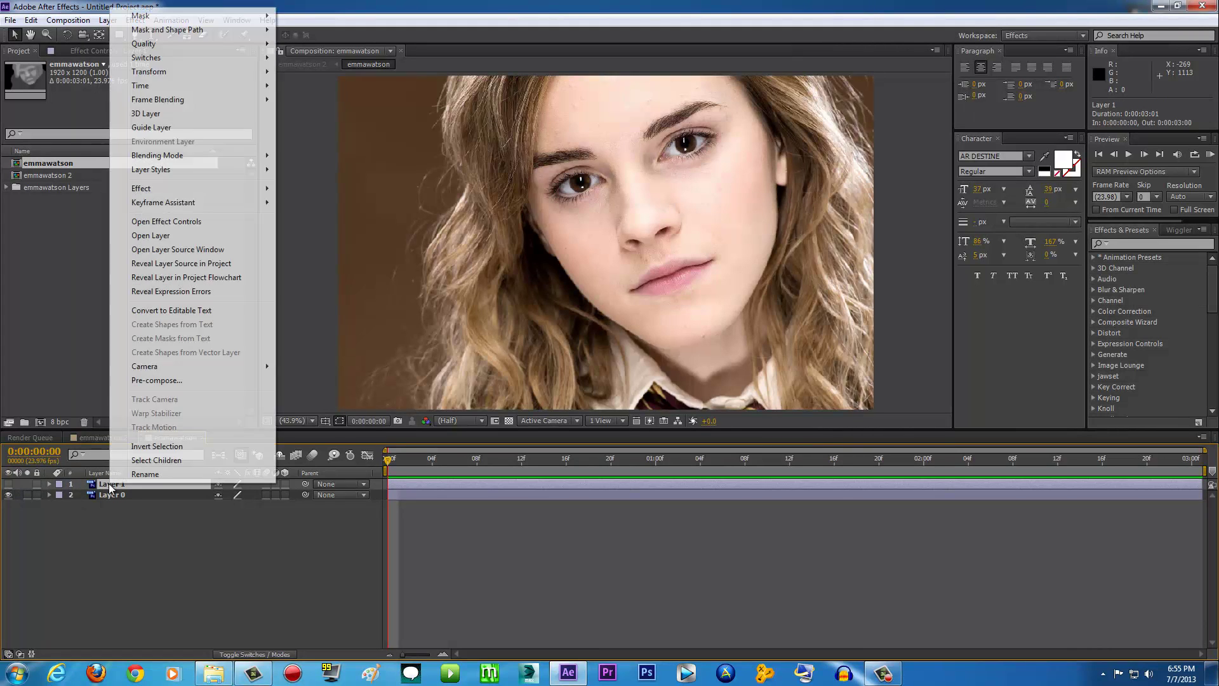
left_click(164, 480)
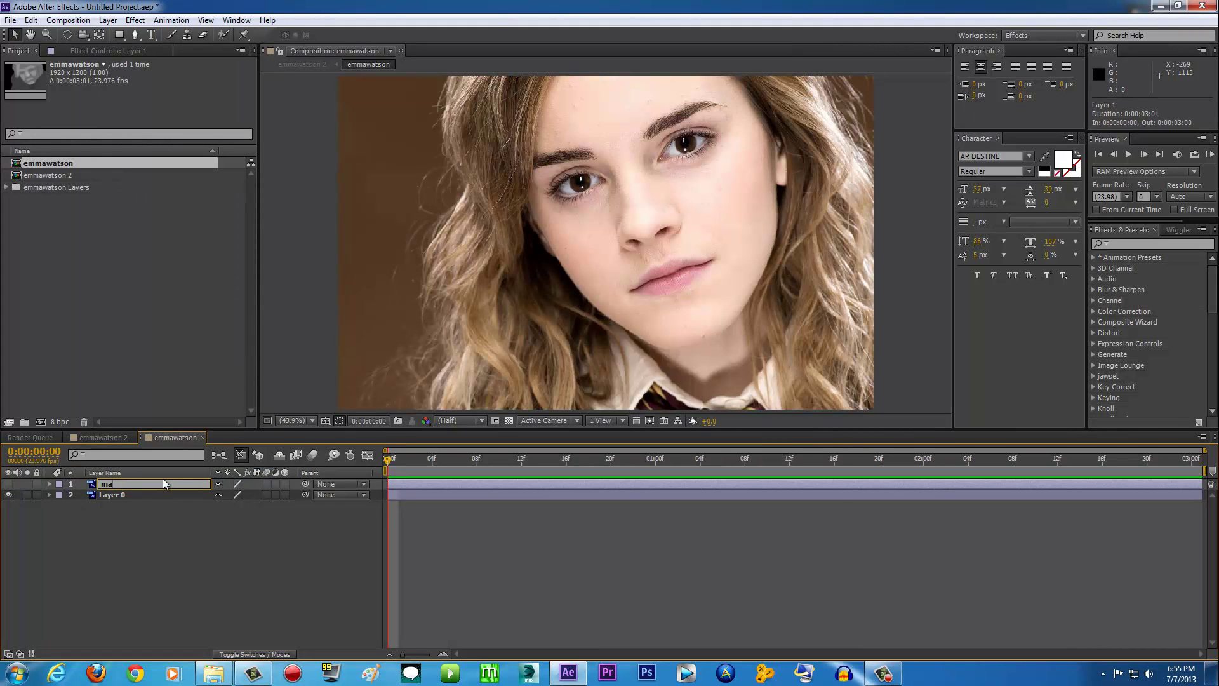
Rename Layer 0, the portrait photo, as EMMA.
left_click(159, 494)
right_click(162, 495)
left_click(165, 487)
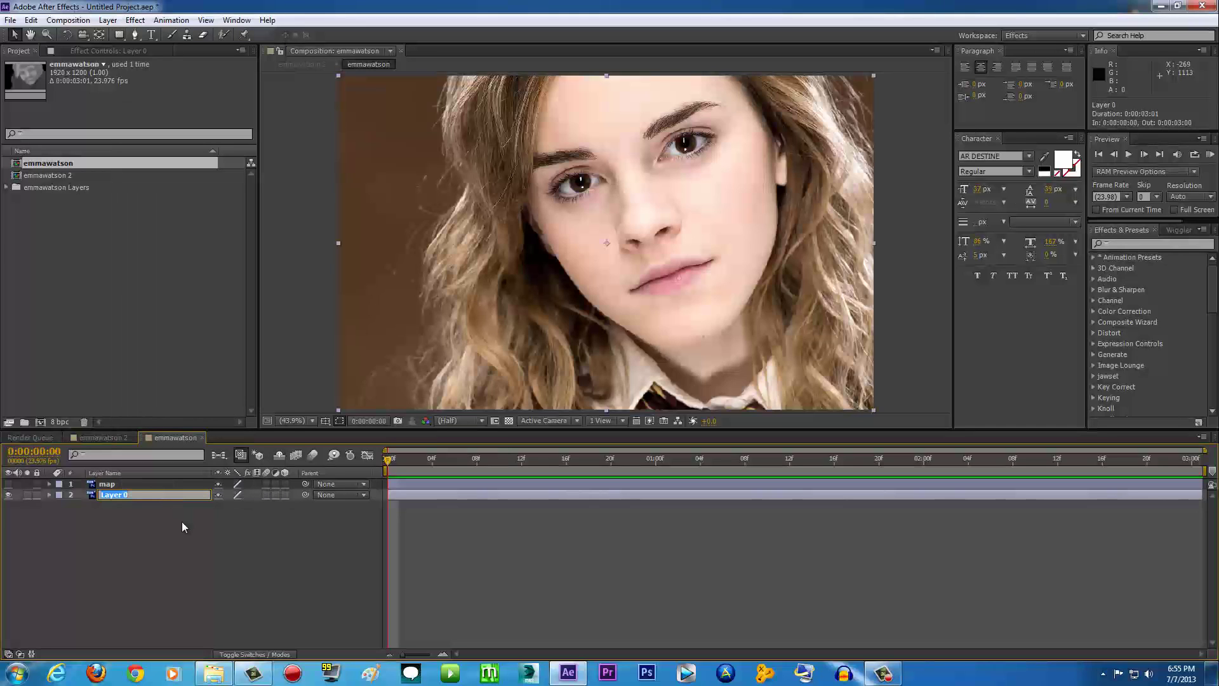
type("EMMA")
left_click(222, 519)
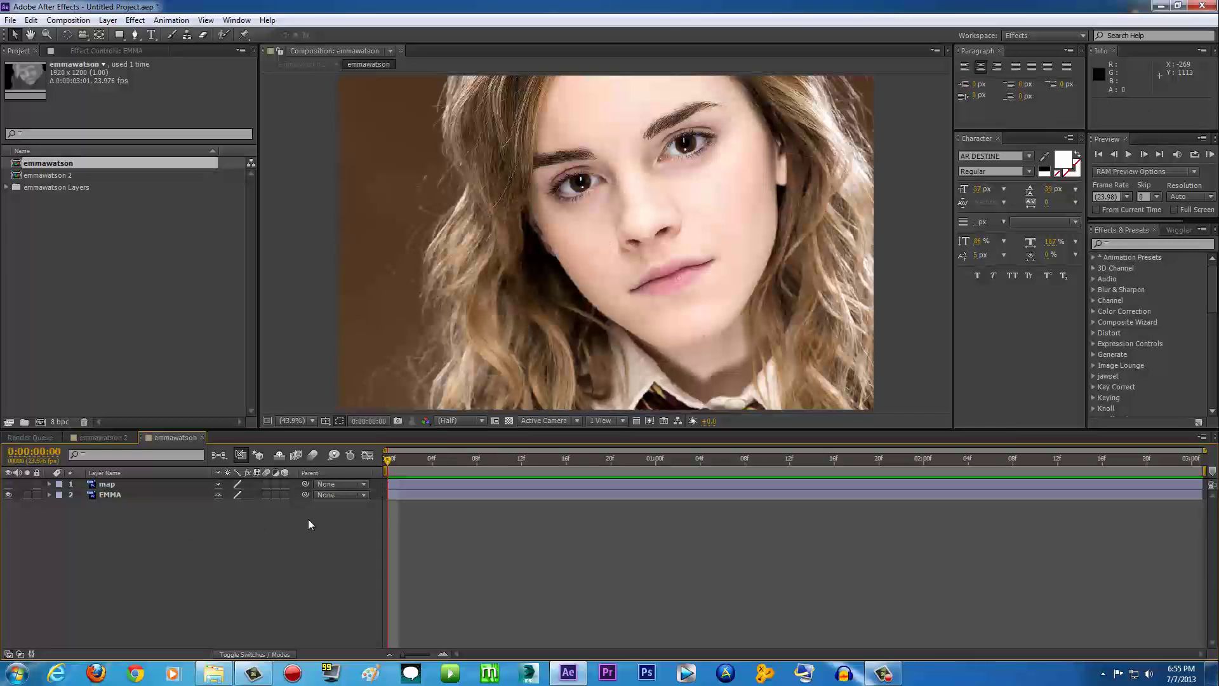
Apply the Displacement Map effect to the EMMA layer.
left_click(122, 495)
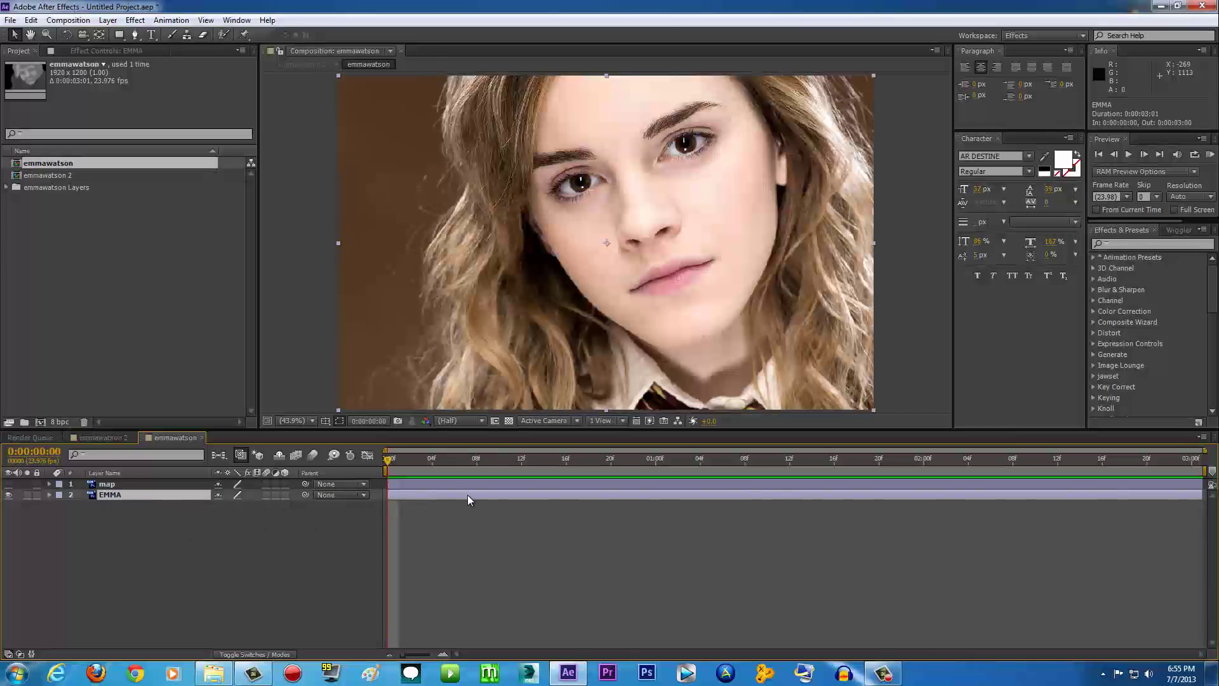
left_click(1130, 242)
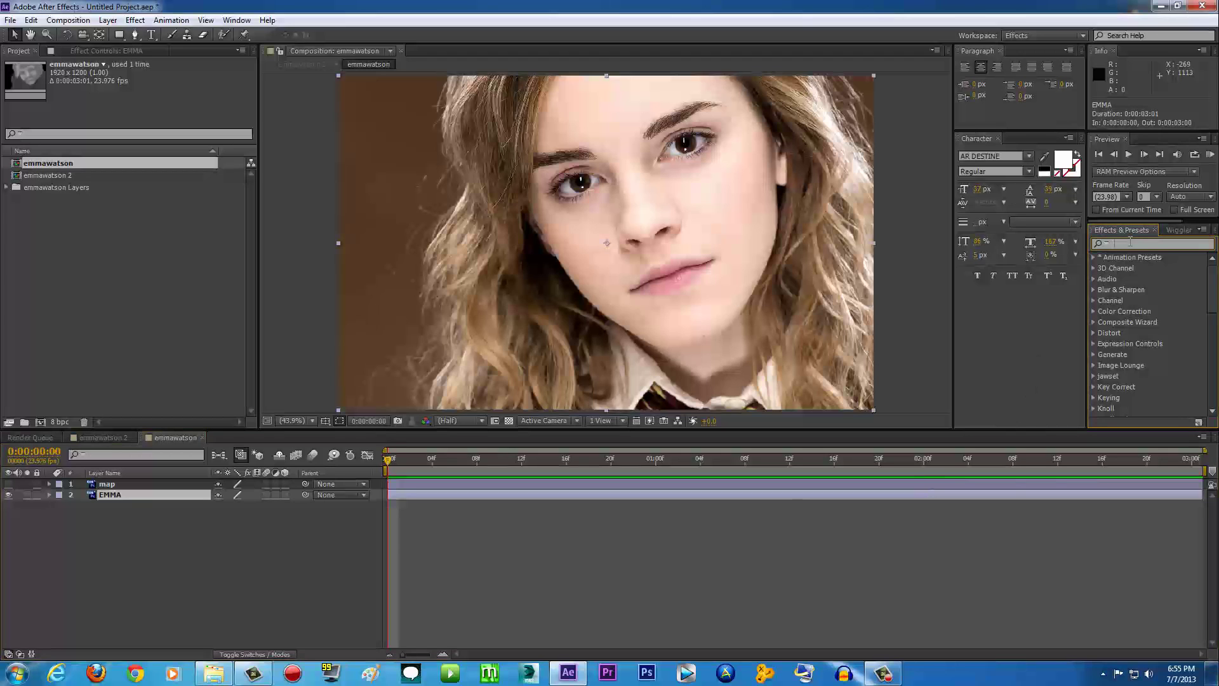
type("disp")
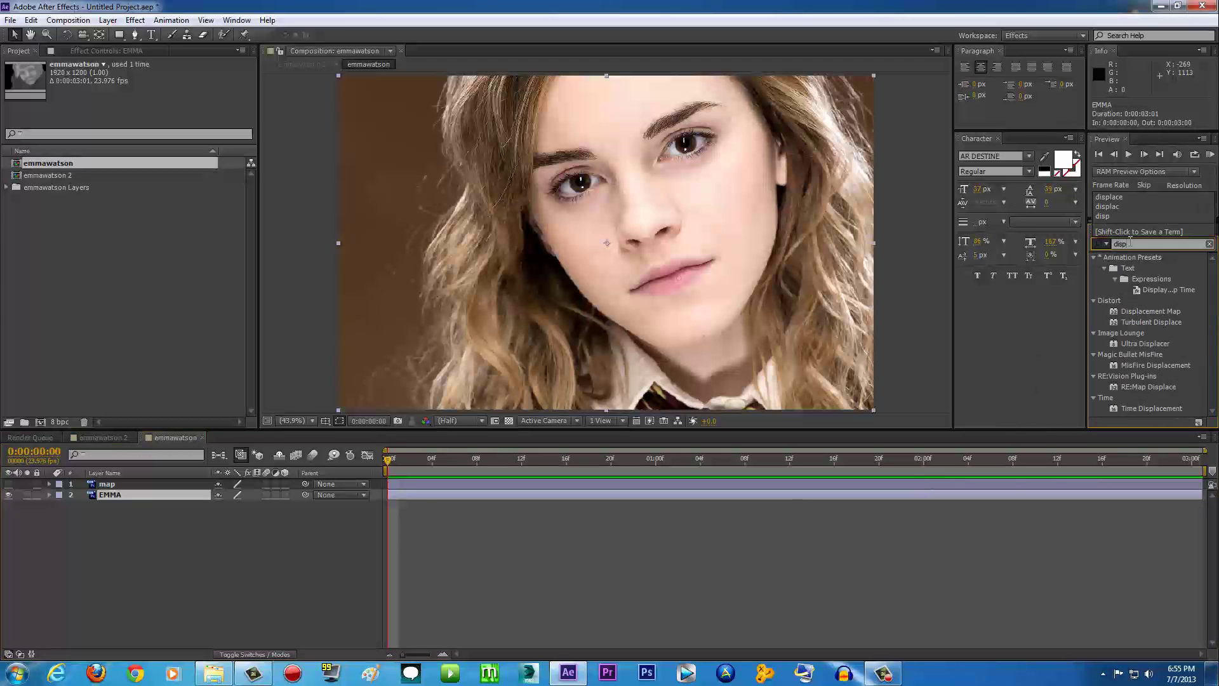
type("lacement")
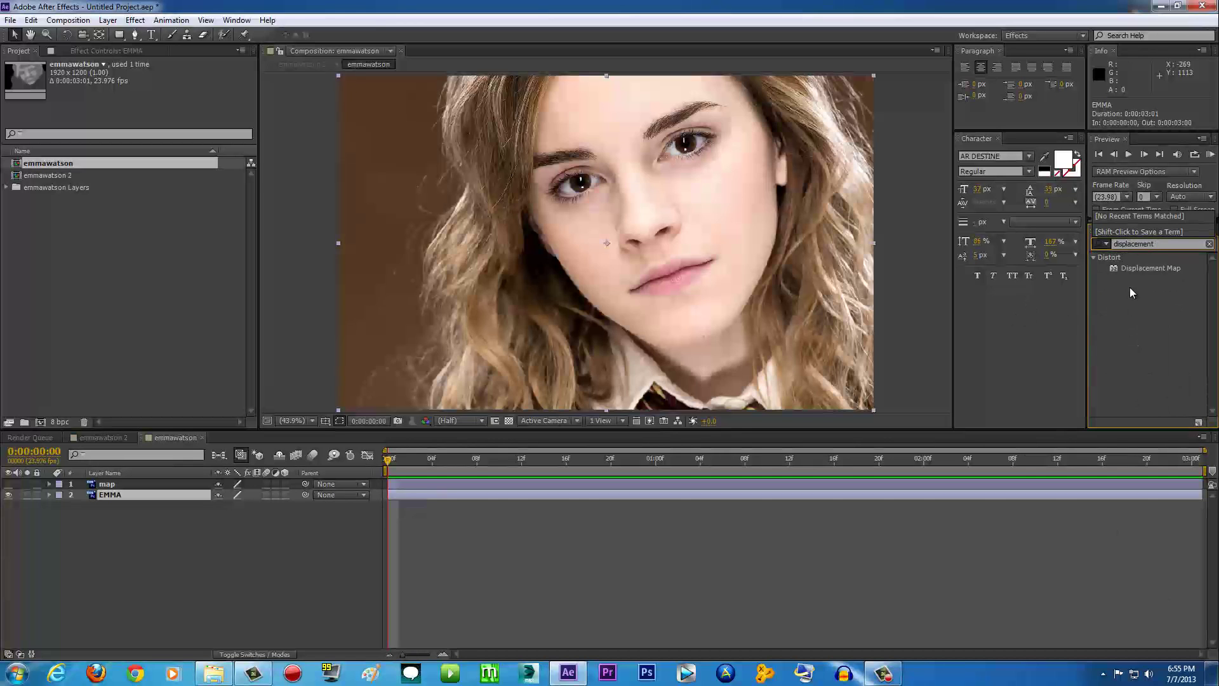
left_click(1140, 269)
left_click_drag(1145, 268, 462, 496)
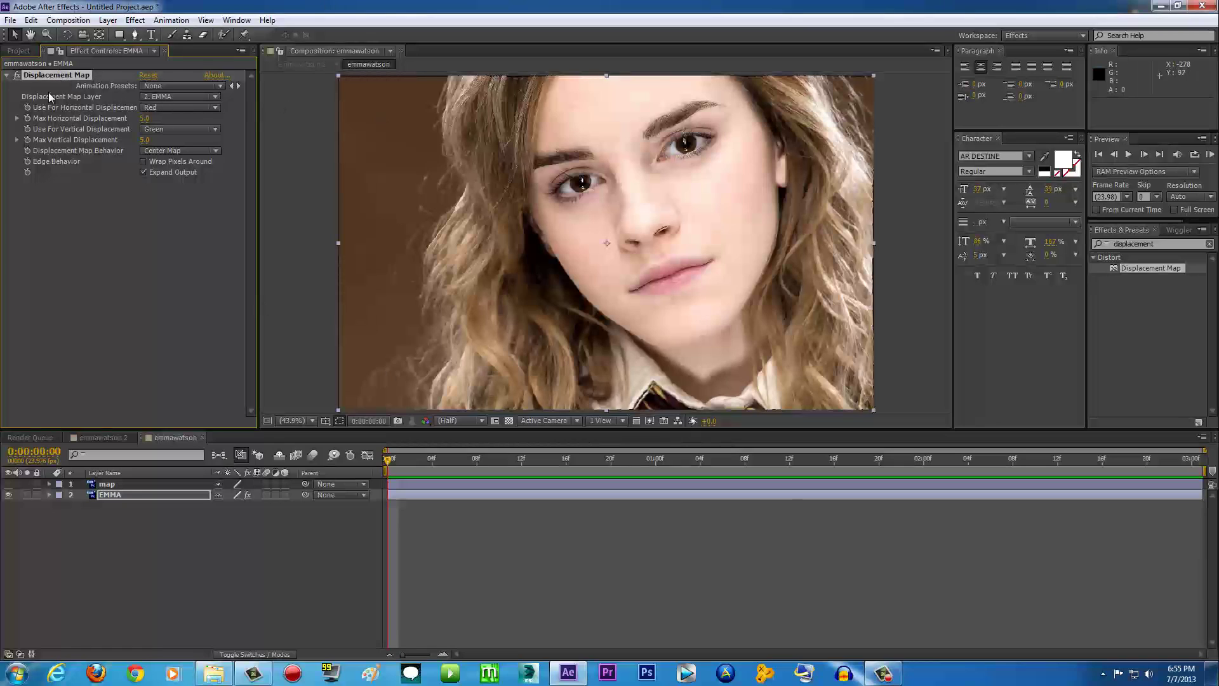
Set map as the displacement map layer and use Luminance for both horizontal and vertical displacement.
left_click(205, 98)
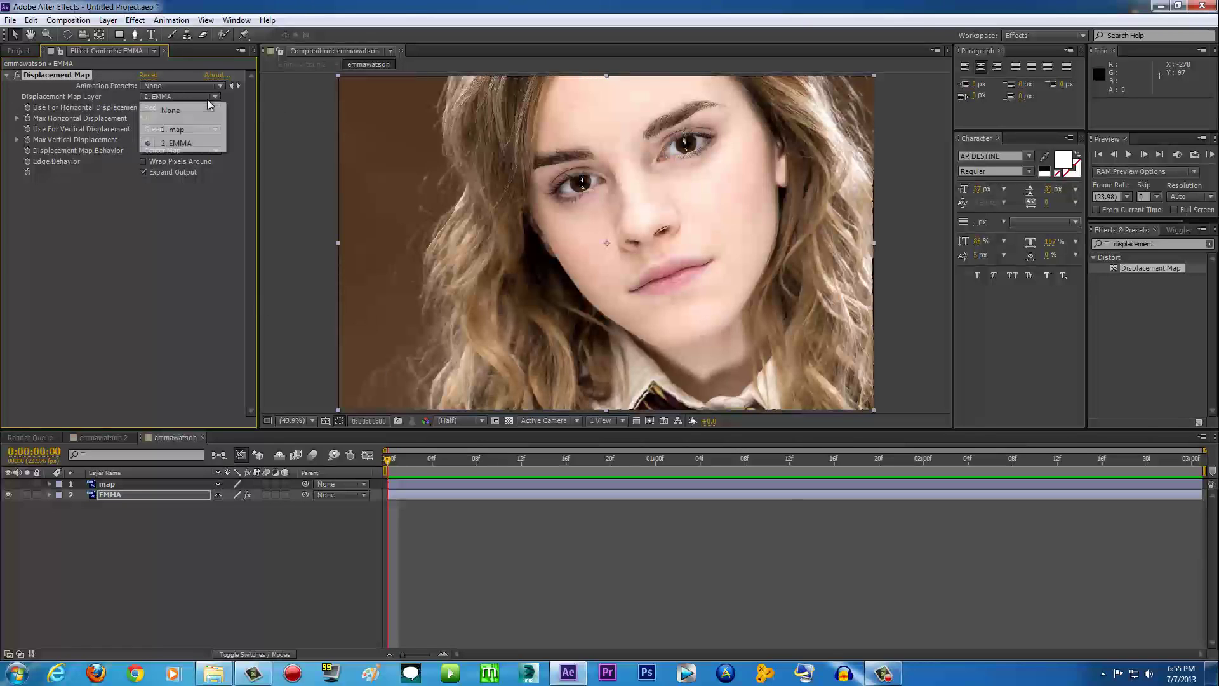
left_click(176, 130)
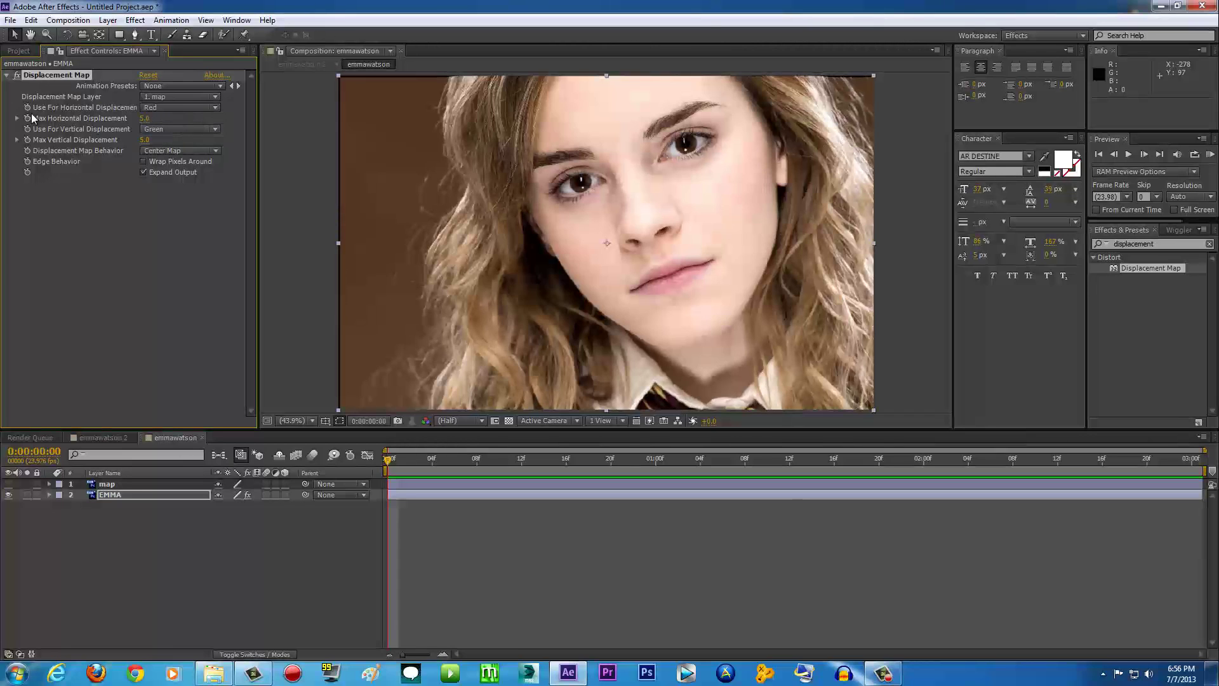
left_click(204, 110)
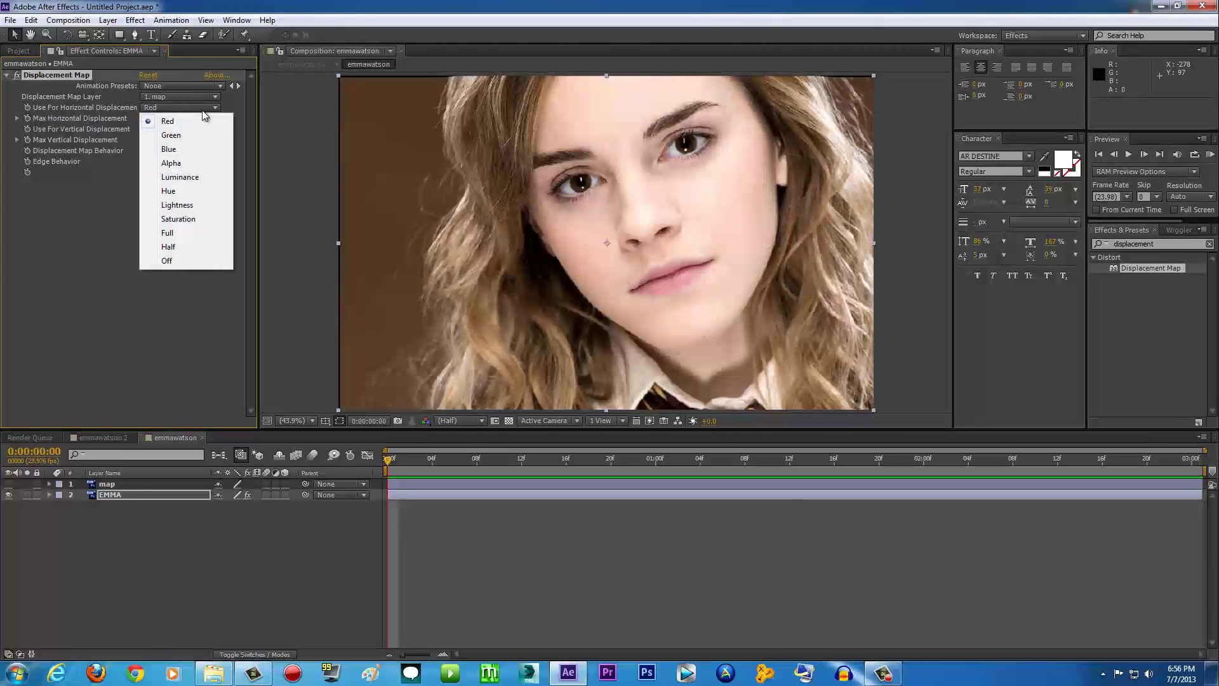
left_click(194, 176)
left_click(208, 130)
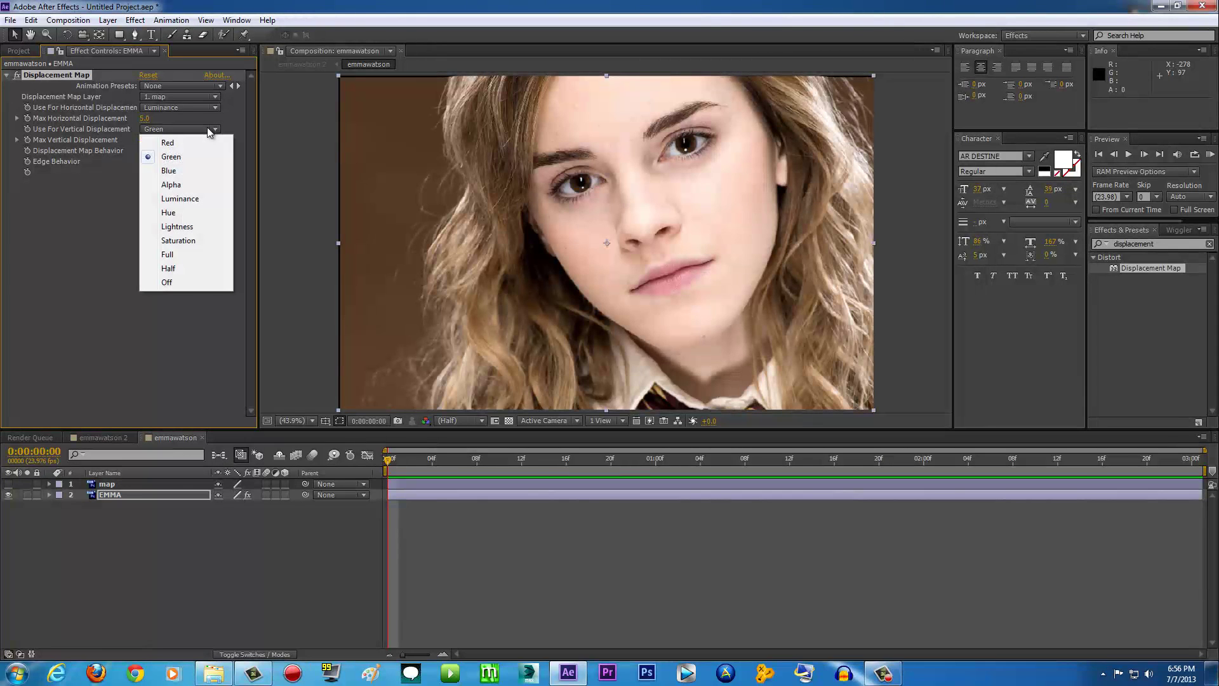
left_click(199, 200)
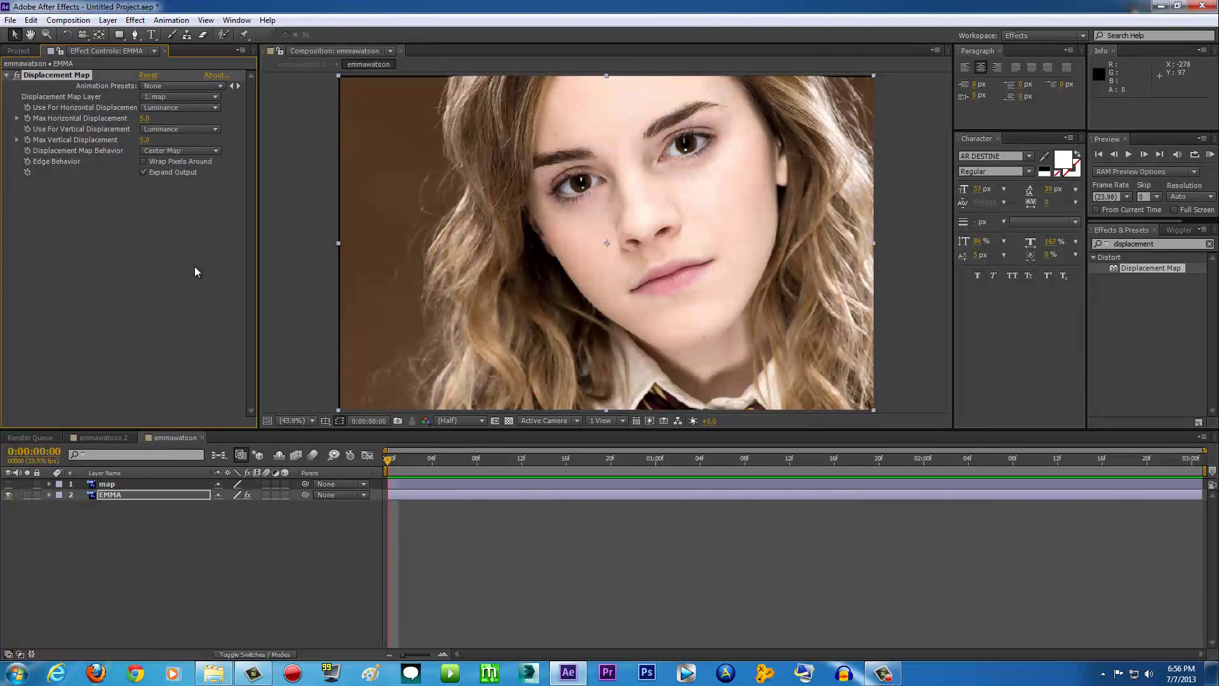
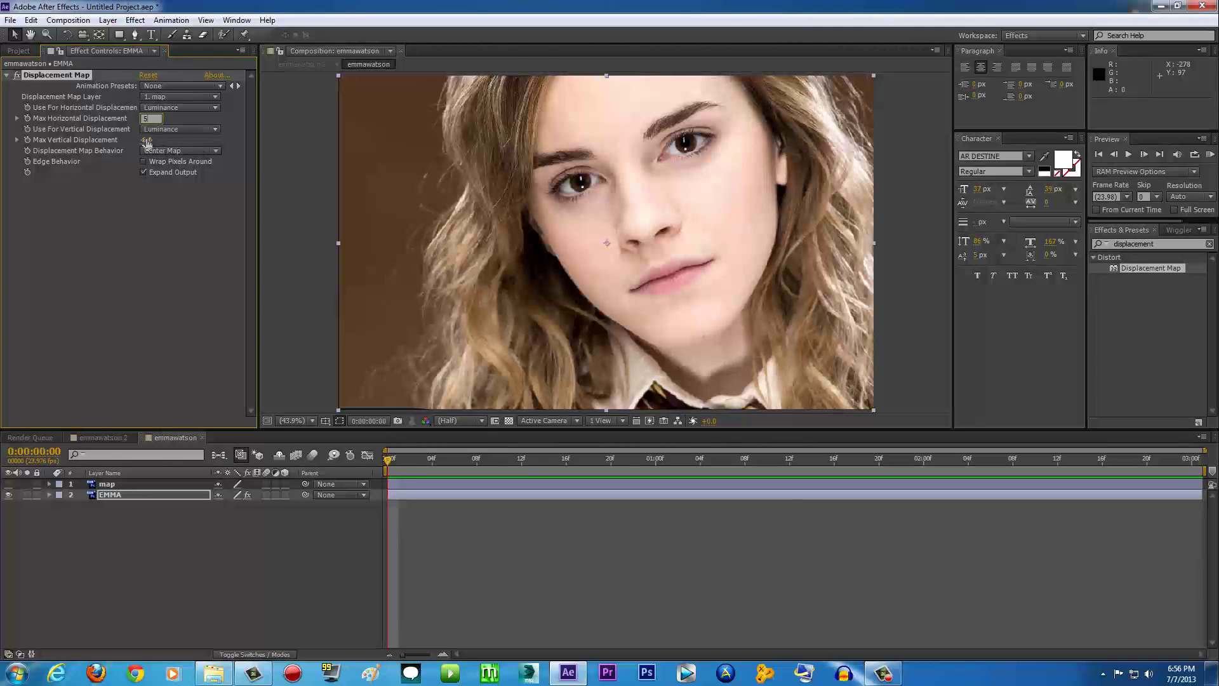
left_click(190, 280)
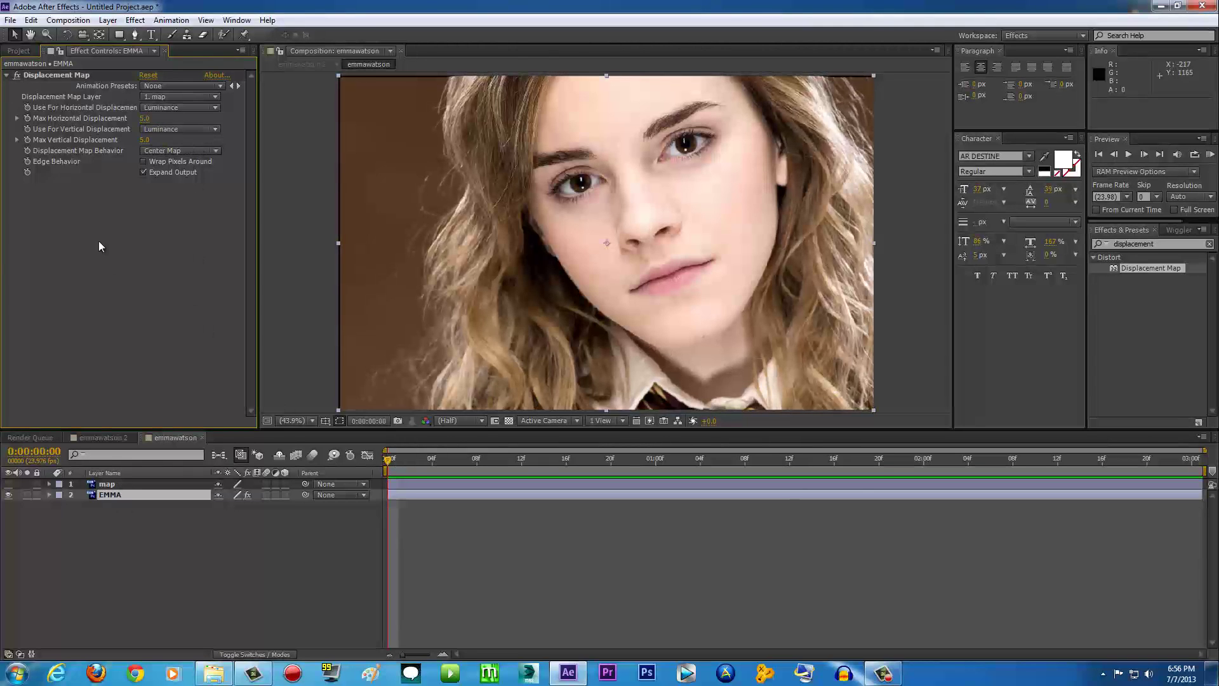
Keyframe Max Horizontal Displacement at -37 and Max Vertical Displacement at -6 on EMMA's first frame, with the animated properties revealed.
left_click(28, 120)
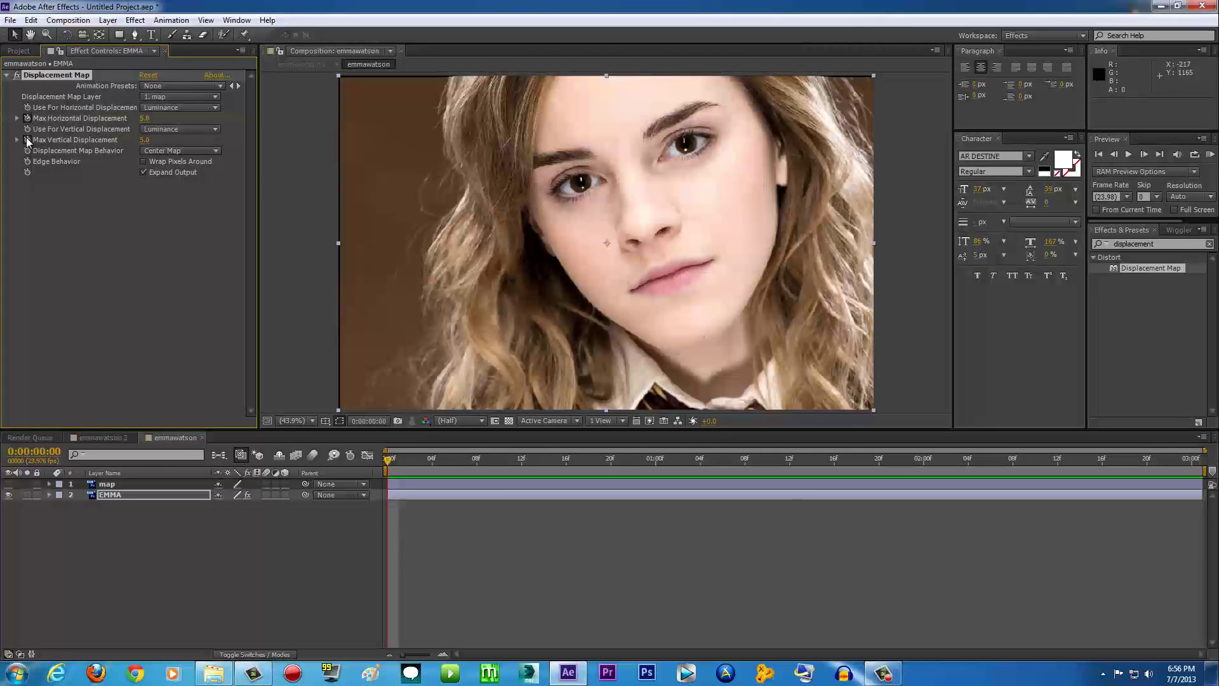
left_click(134, 497)
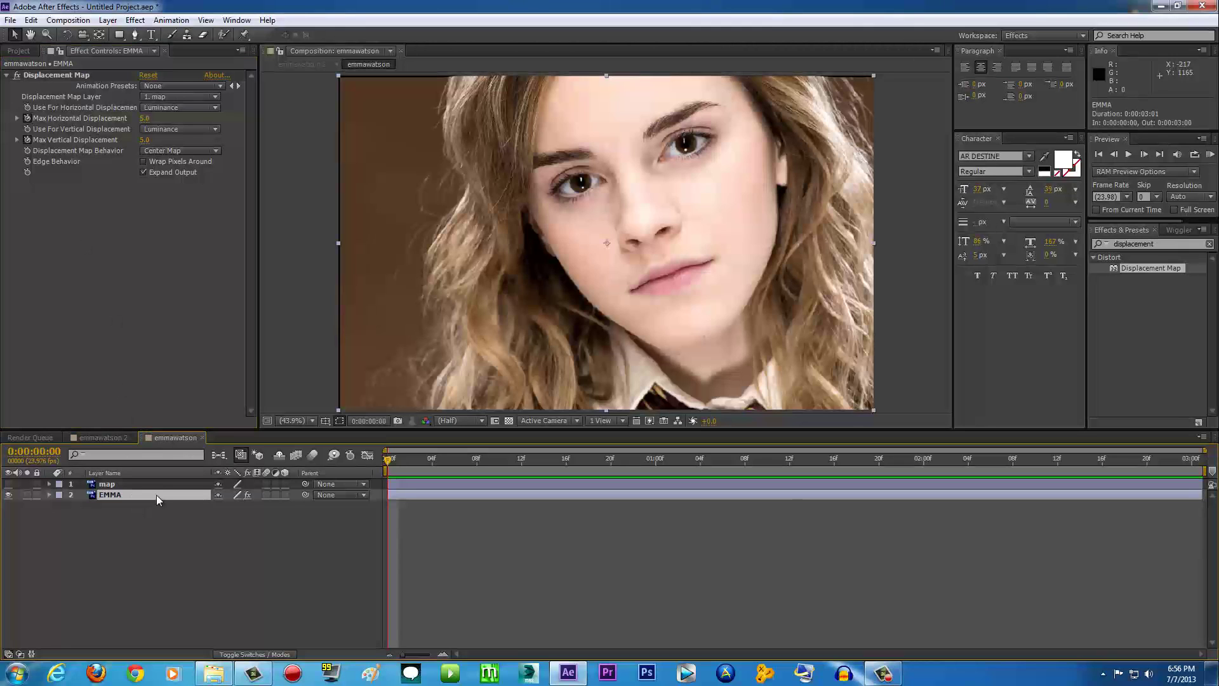
key("u")
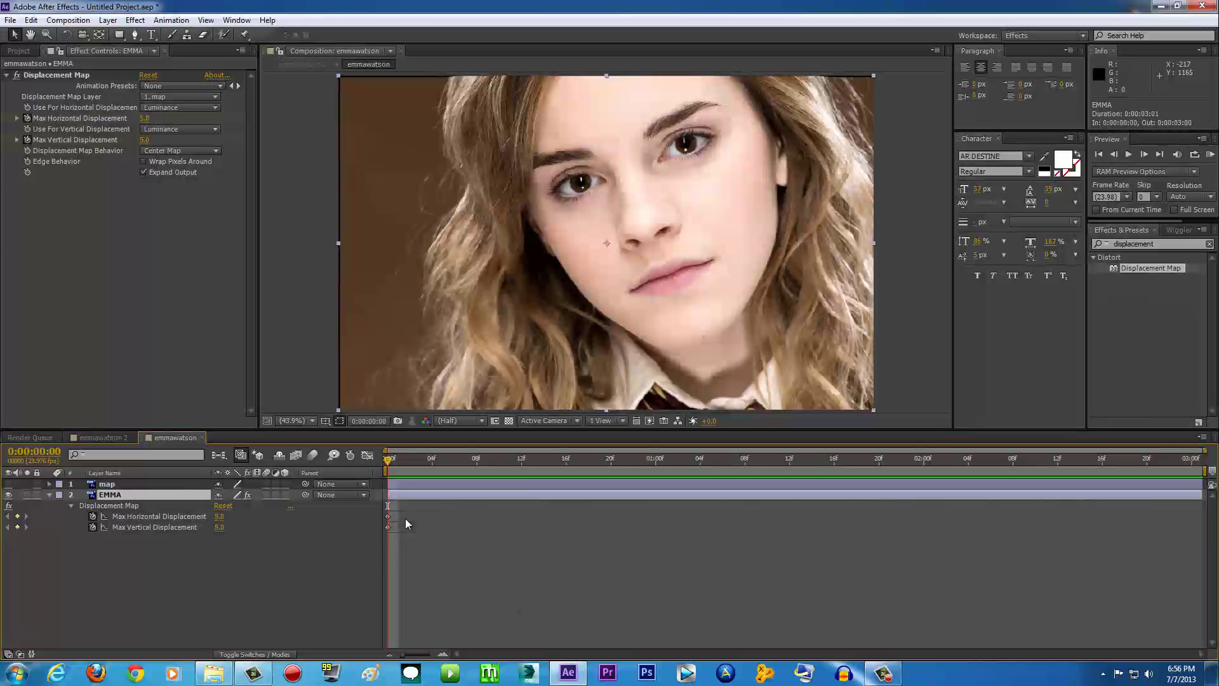
left_click(471, 569)
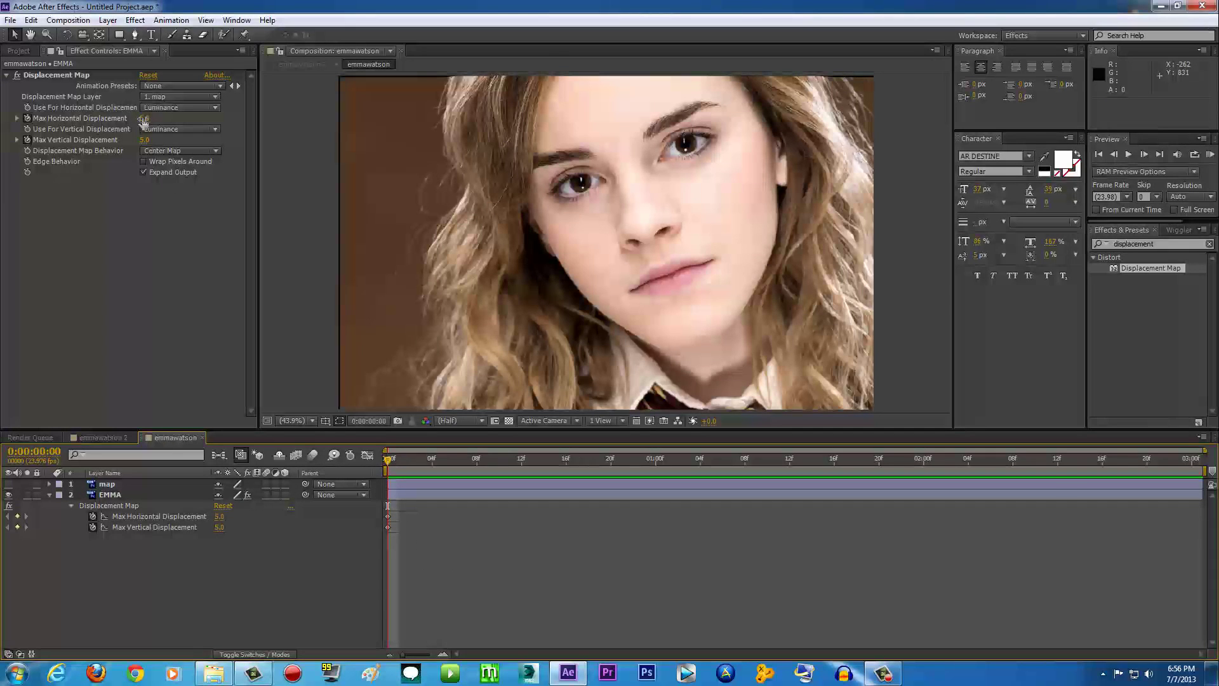
left_click_drag(143, 118, 138, 144)
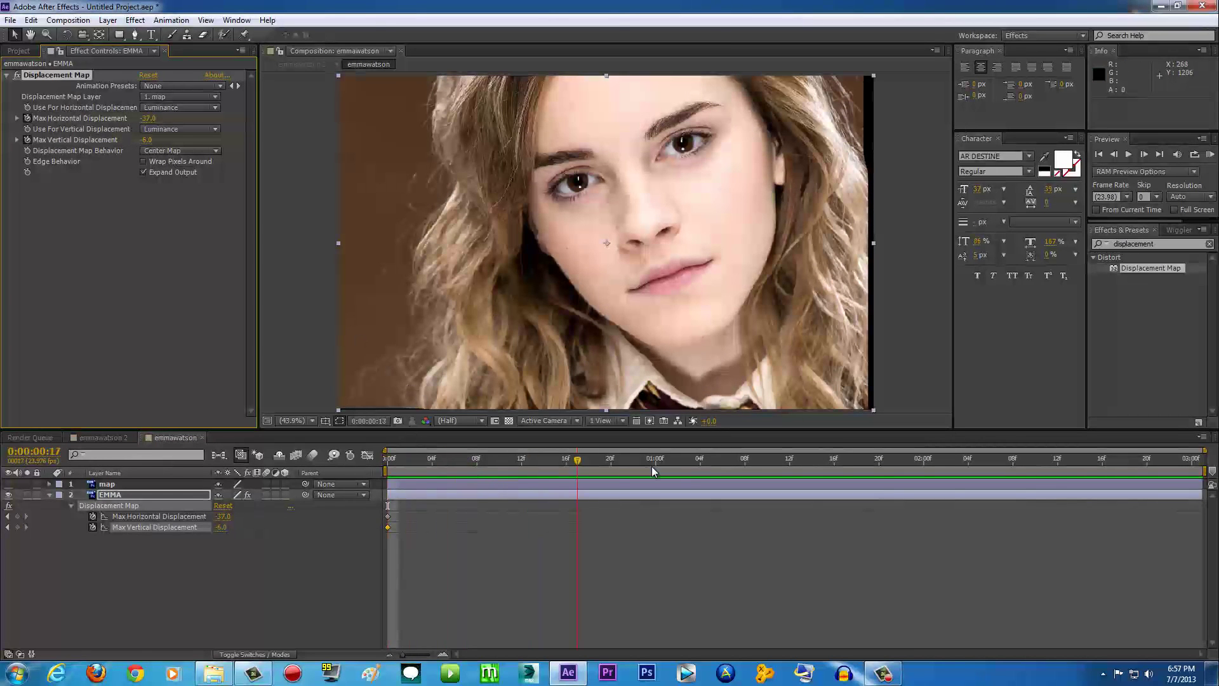
At 0:00:03:00, keyframe Max Horizontal Displacement at 21 and Max Vertical Displacement at 5.
key("Home")
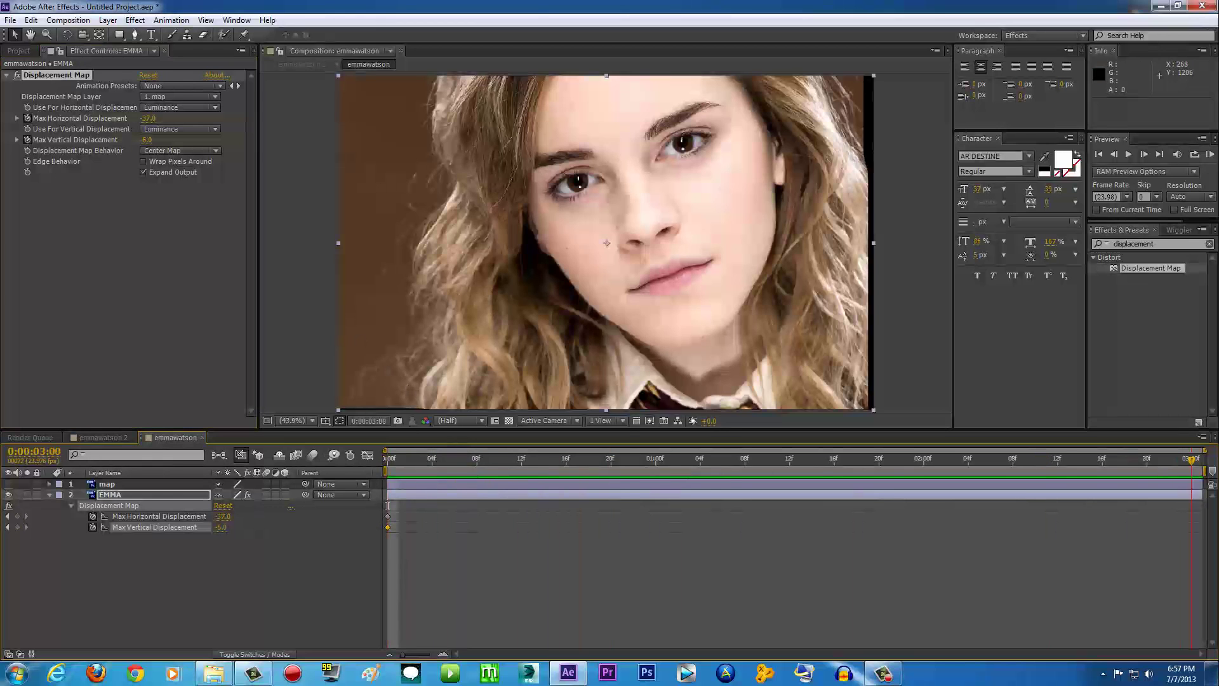
left_click_drag(148, 120, 187, 246)
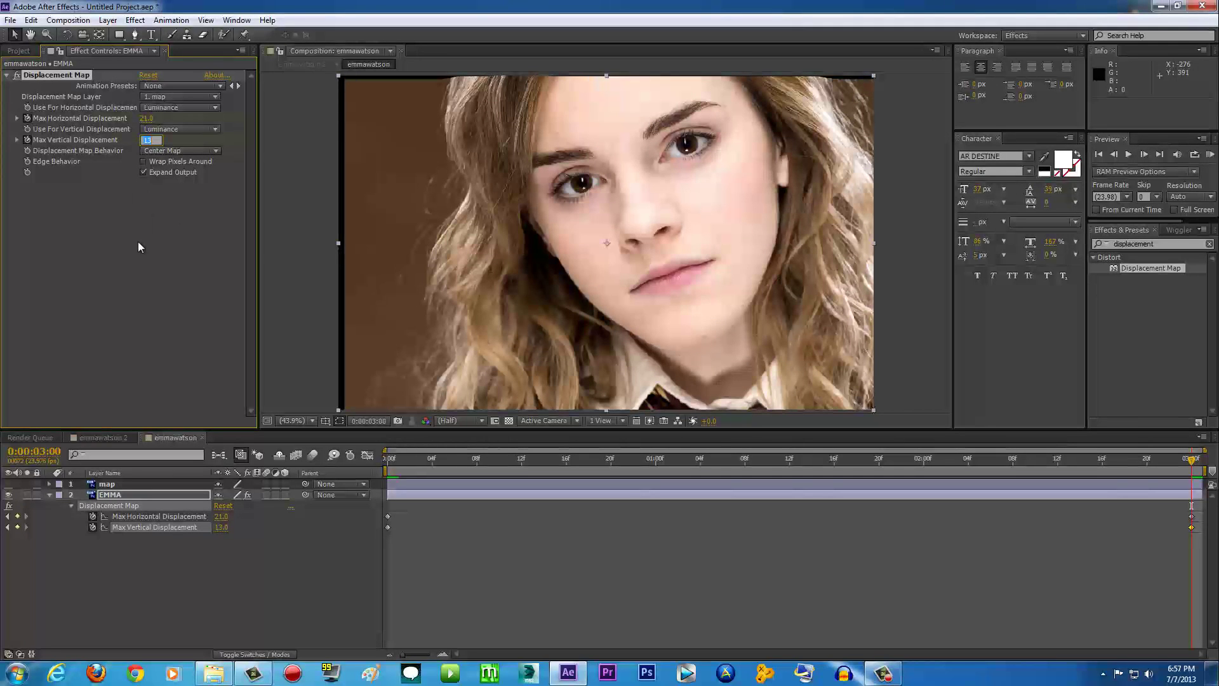
type("5")
key("Return")
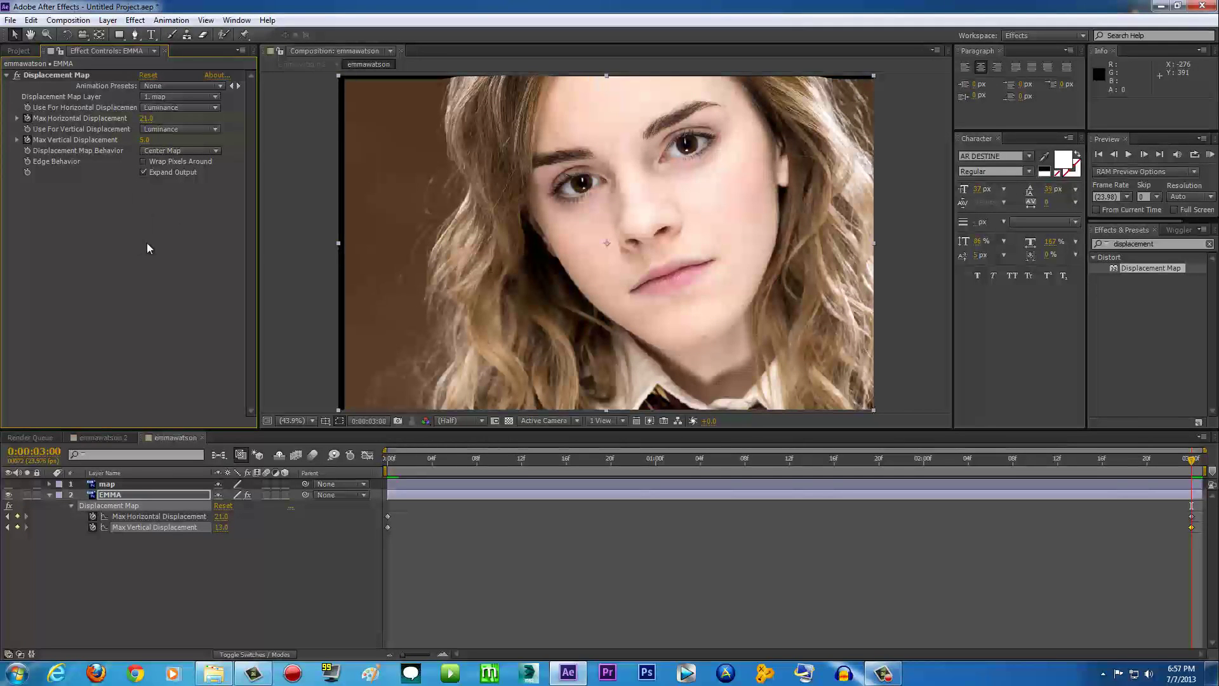
Scrub through the displacement animation, then open the emmawatson 2 composition, fit it to the viewer and play it.
left_click_drag(428, 469, 856, 459)
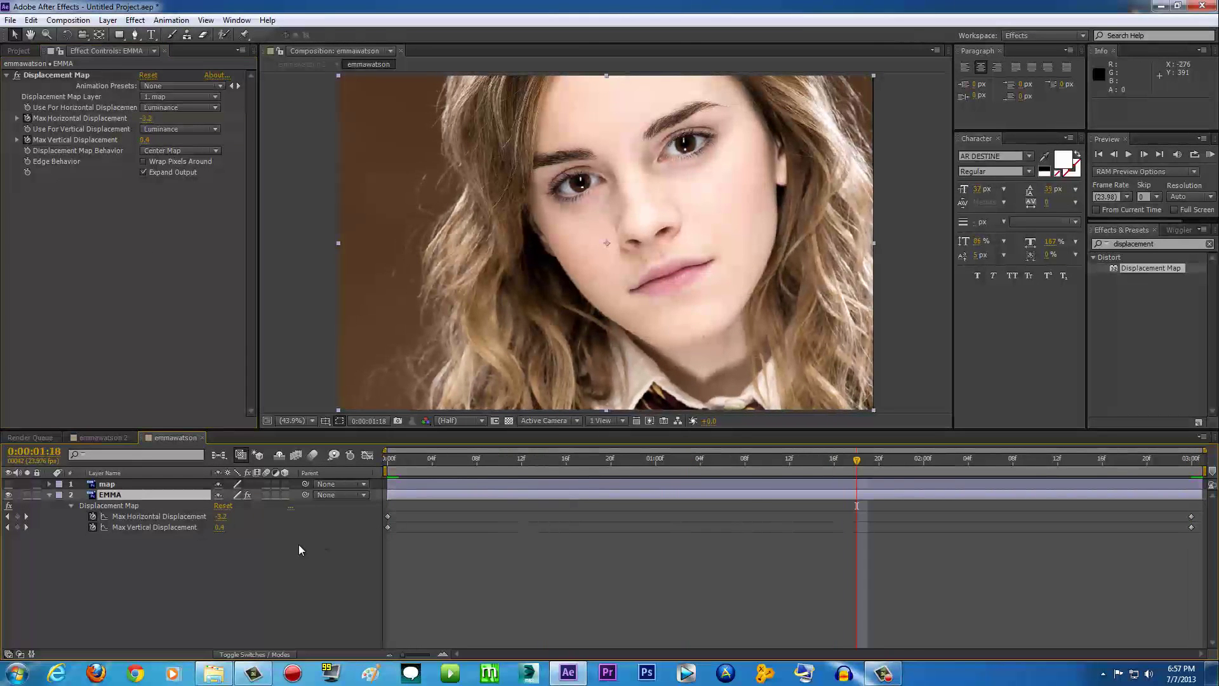
left_click_drag(222, 584, 127, 486)
left_click(105, 437)
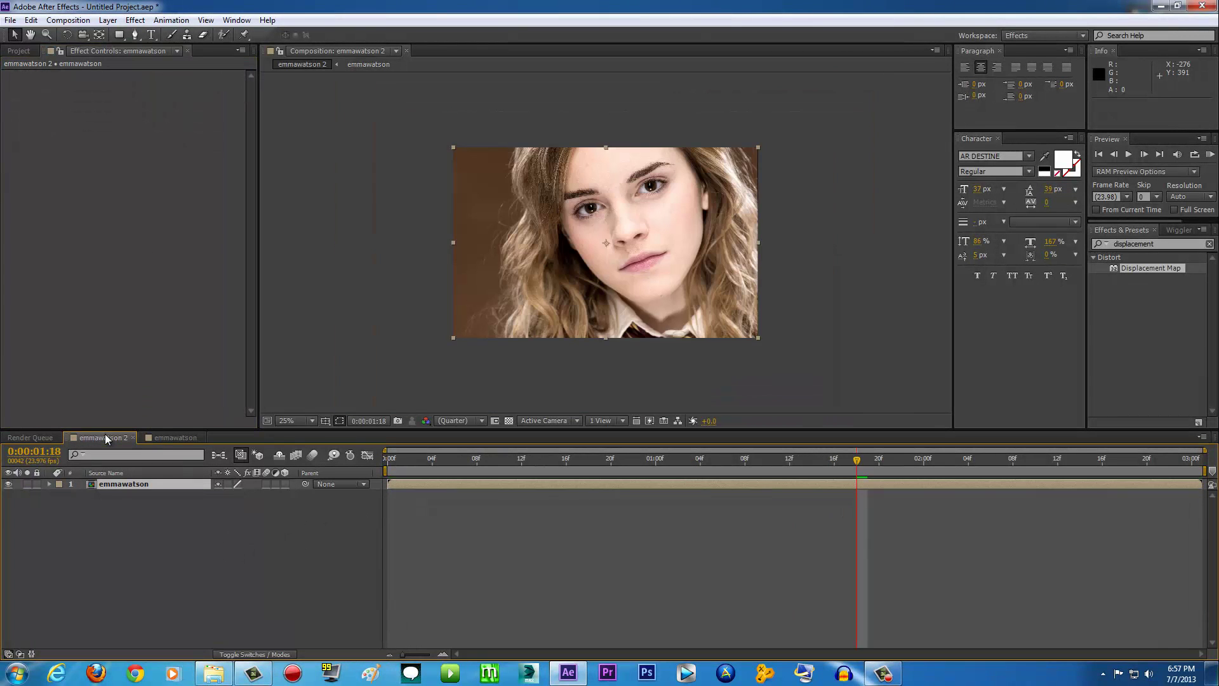
left_click(312, 419)
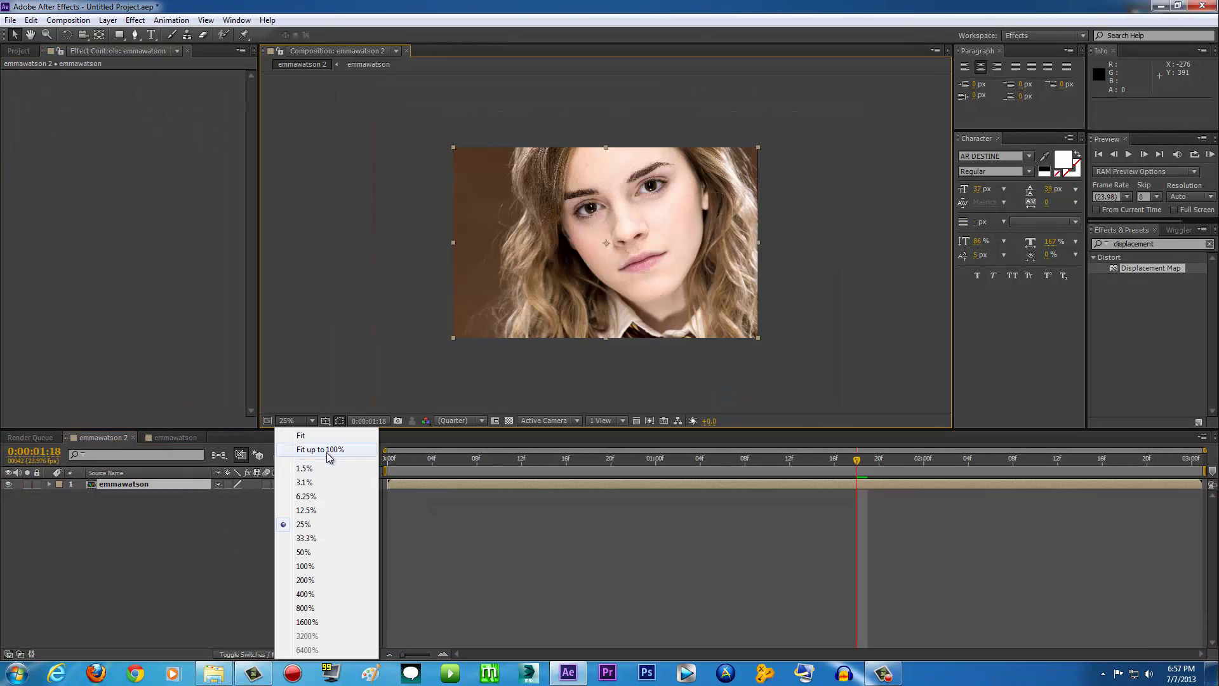
left_click(329, 447)
key("space")
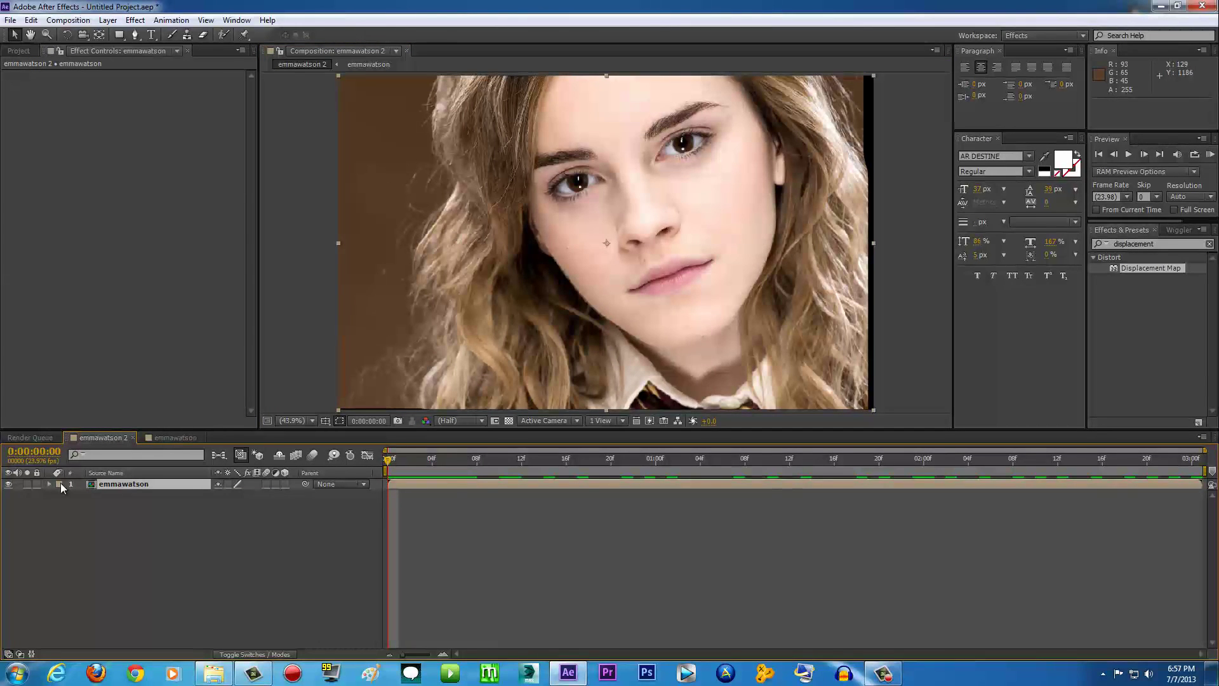
Scale the nested emmawatson layer to 104% to crop out the displaced edges.
key("s")
left_click_drag(254, 495, 262, 496)
key("space")
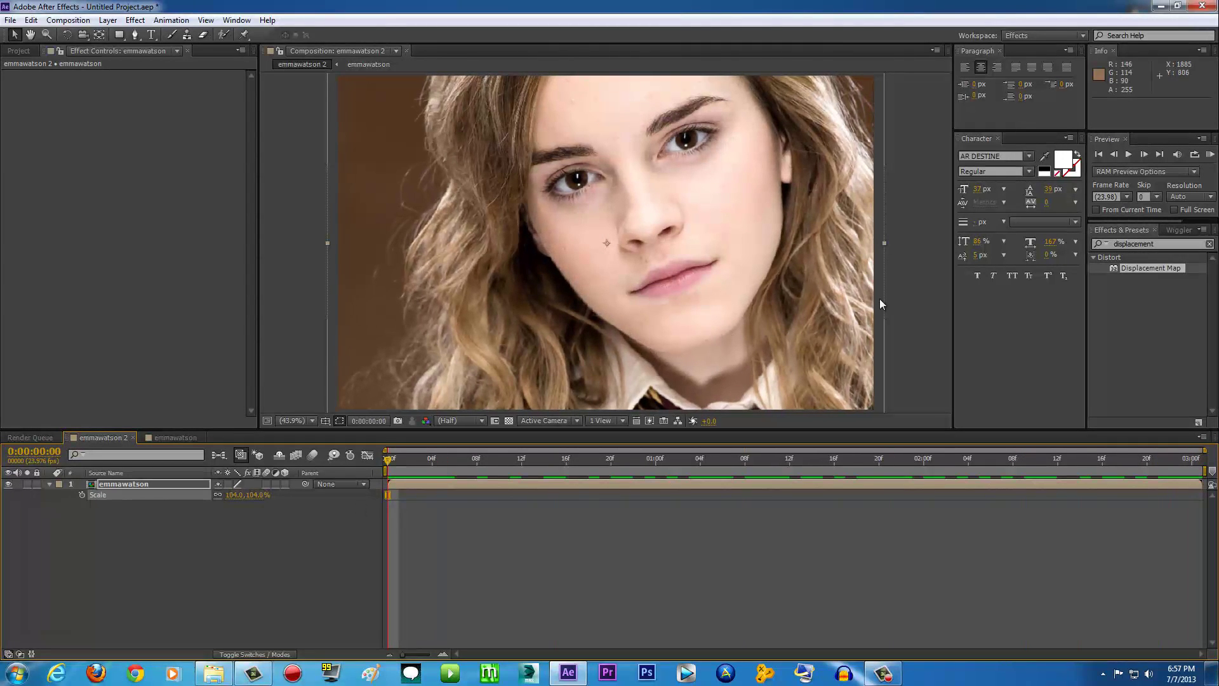
key("ctrl+s")
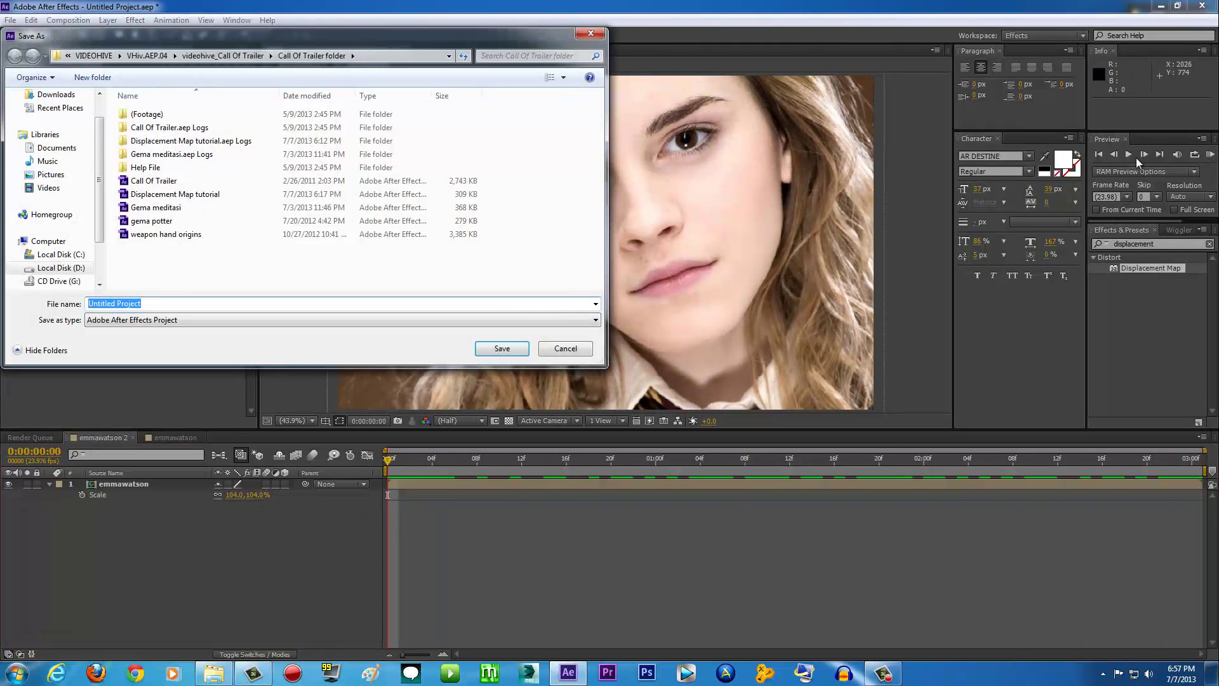
left_click(590, 35)
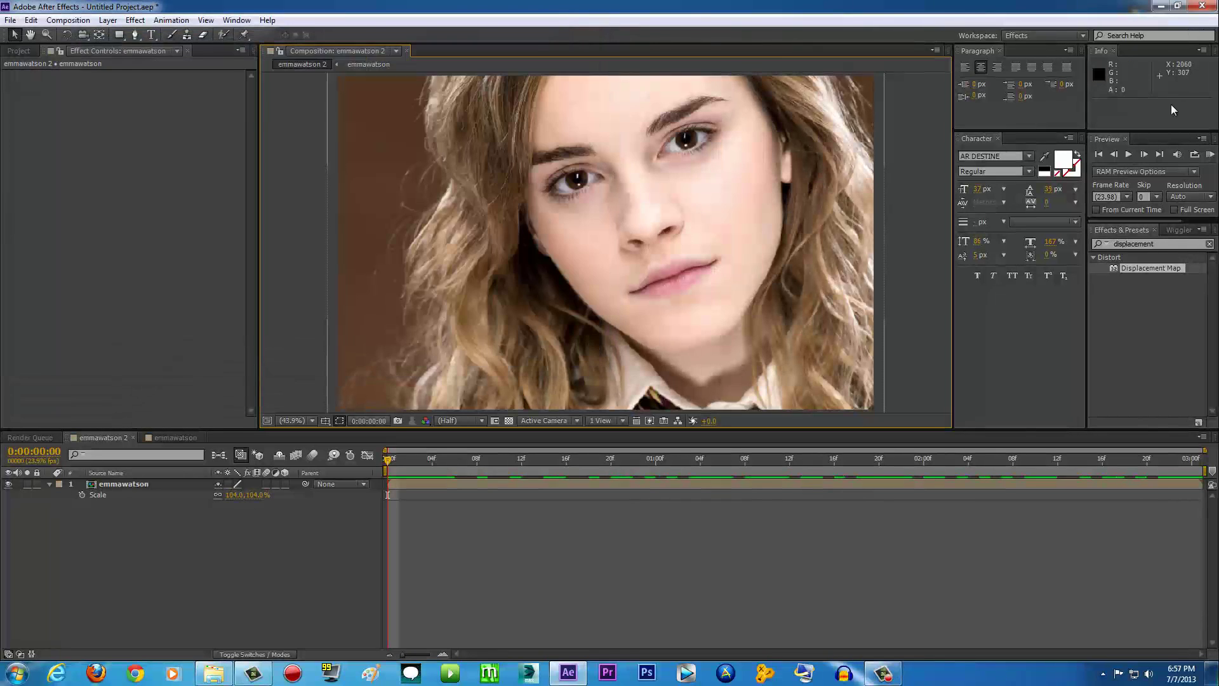
Run RAM previews of the emmawatson 2 composition and scrub through it to examine the portrait's displacement motion.
left_click(1211, 156)
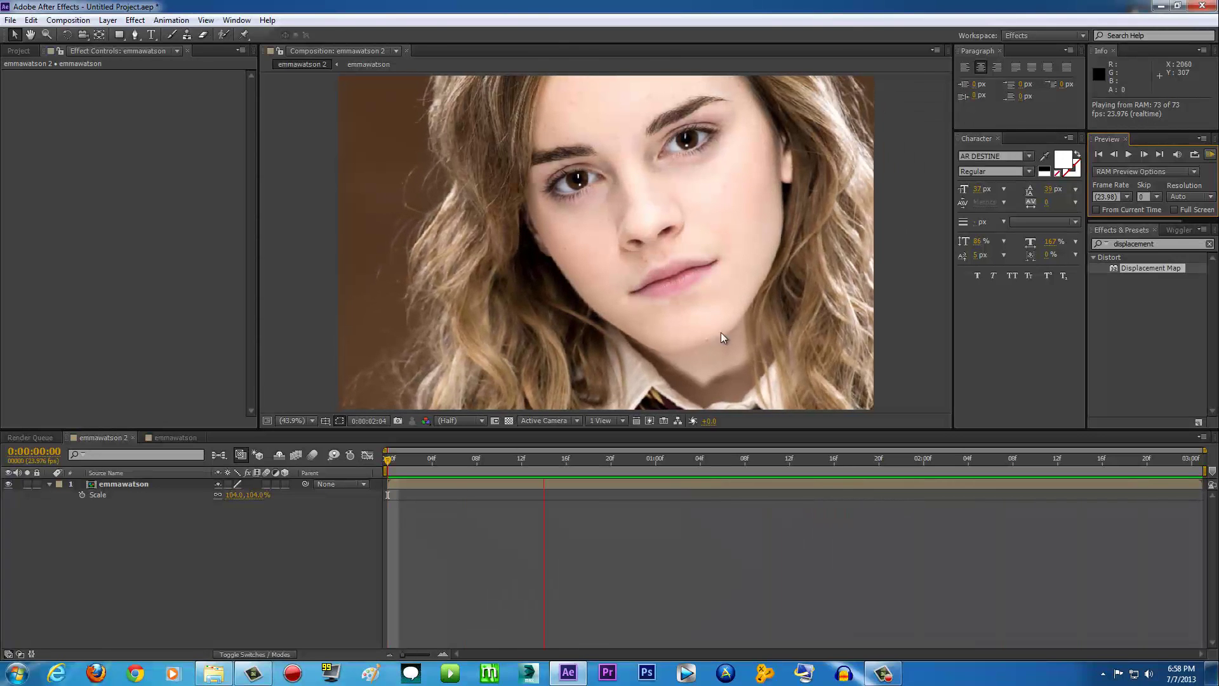
key("space")
left_click_drag(401, 459, 372, 492)
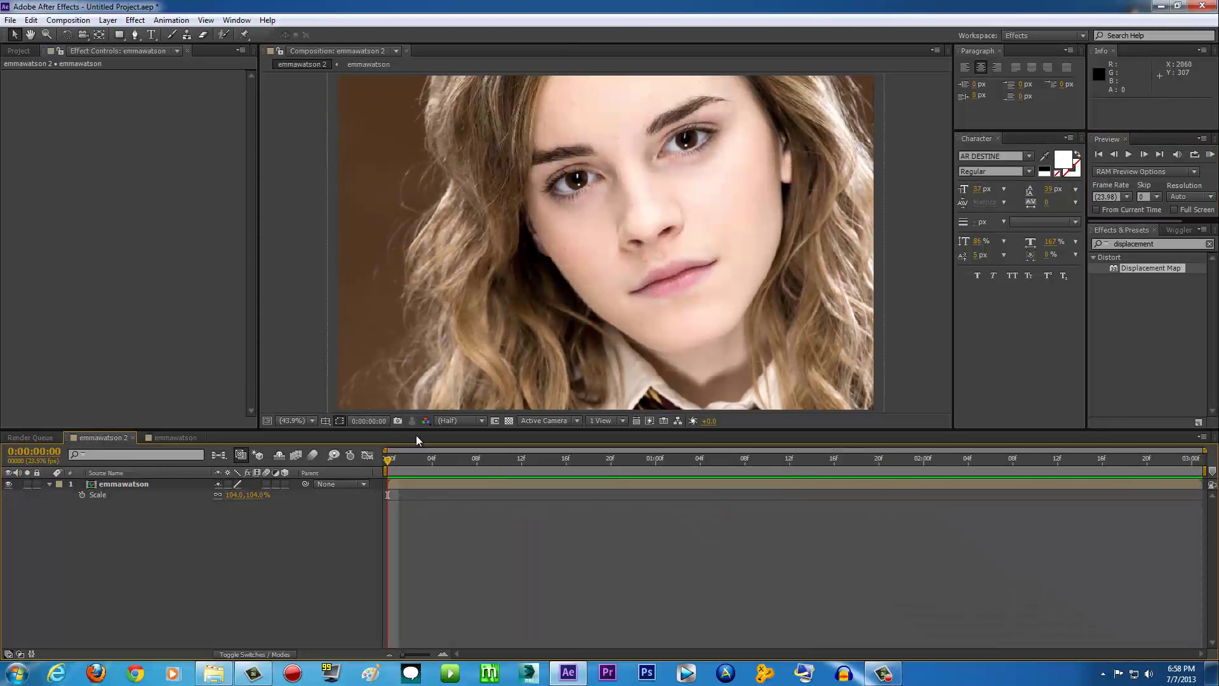
left_click_drag(391, 458, 363, 470)
left_click(935, 244)
left_click(1210, 156)
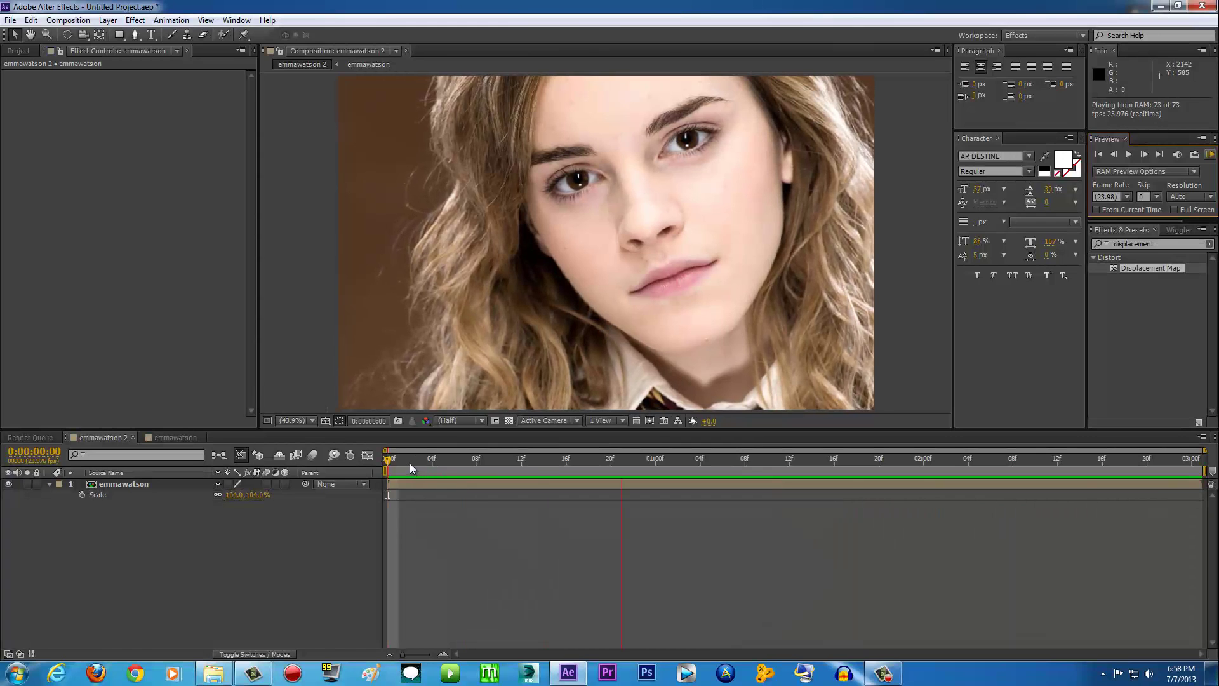
left_click_drag(405, 461, 1178, 462)
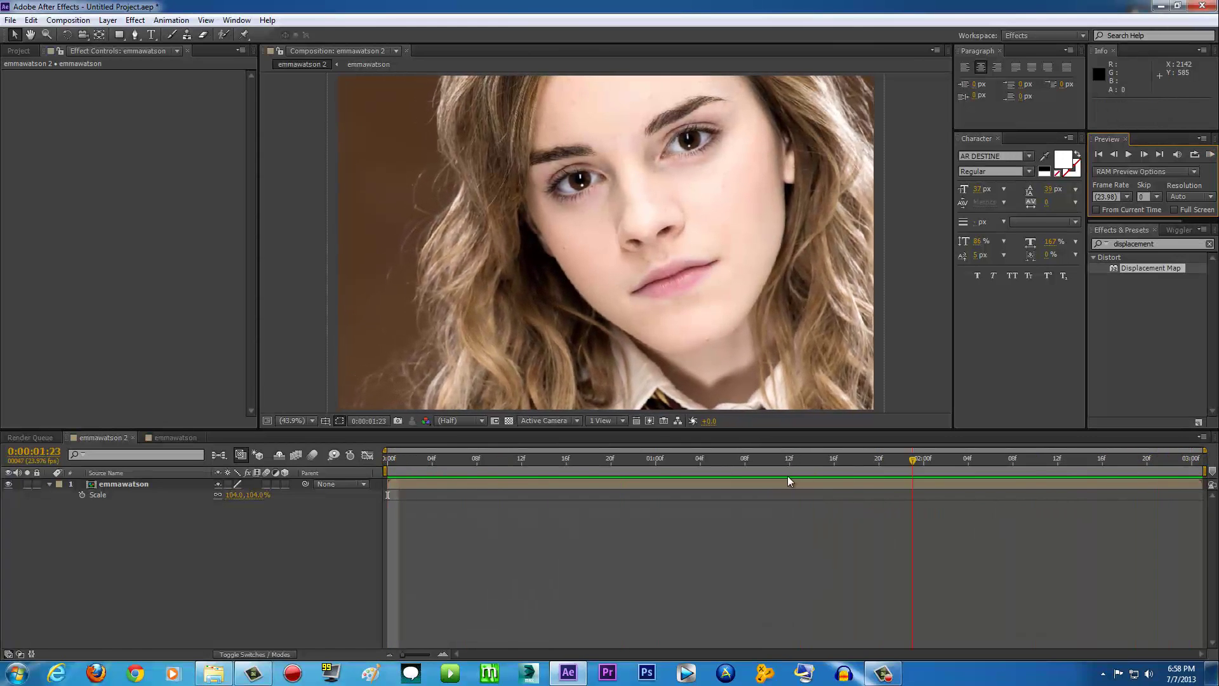
key("Home")
key("KP_0")
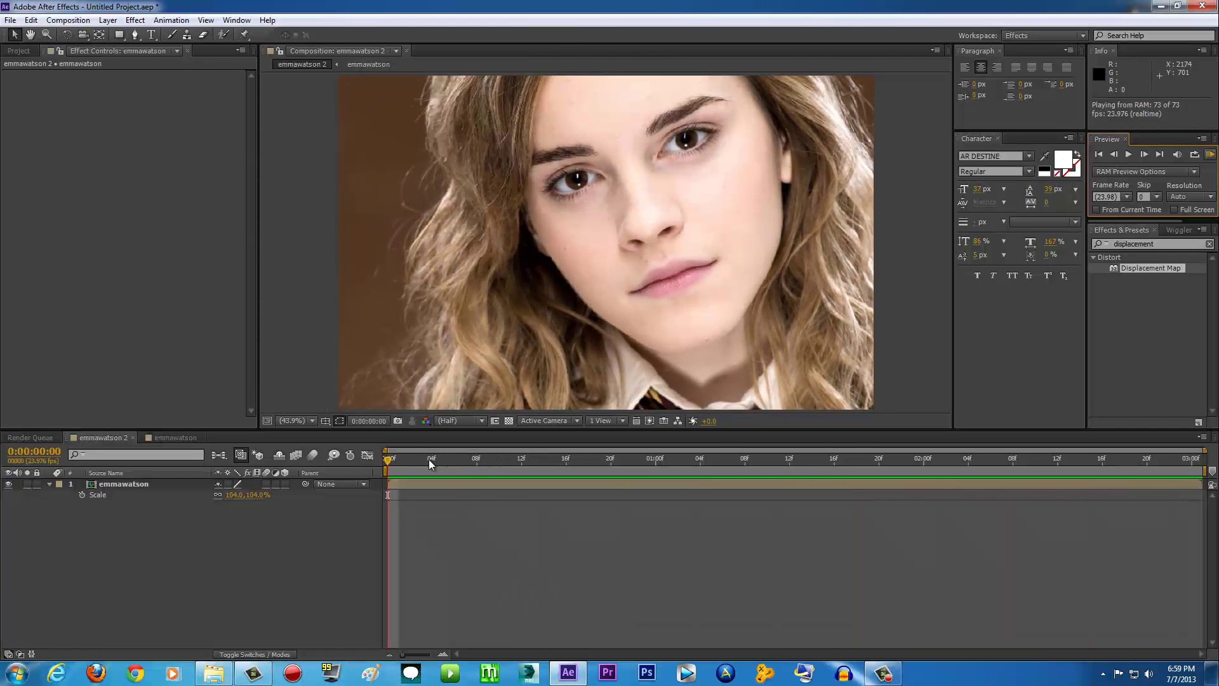
left_click(428, 459)
left_click(873, 675)
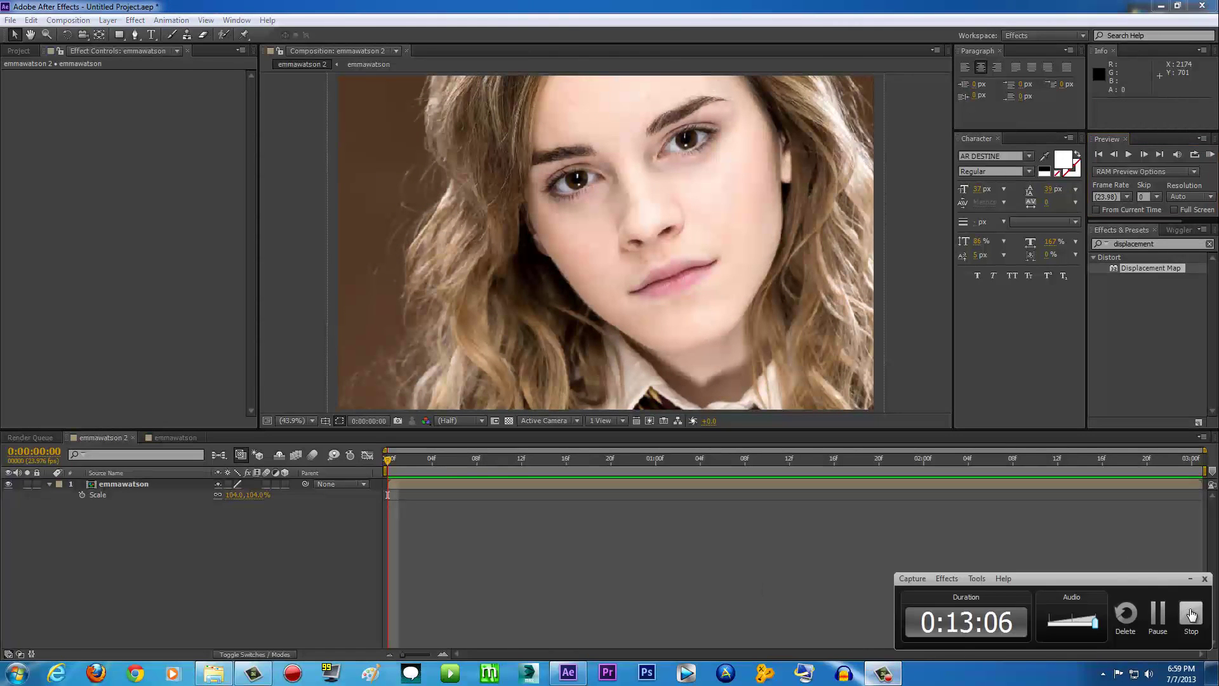